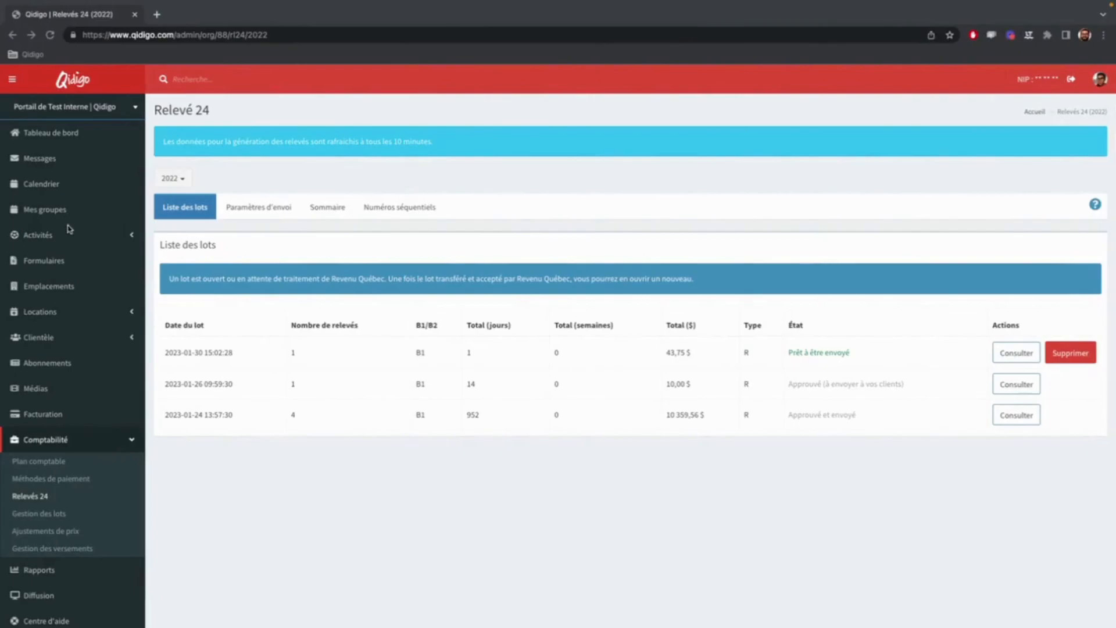
# In the Programmations list for Camps de jours (Test 2022), select all groups except the "Activité gratuite, groupe 1, déplacer dans groupe 2" activity.
pyautogui.click(67, 235)
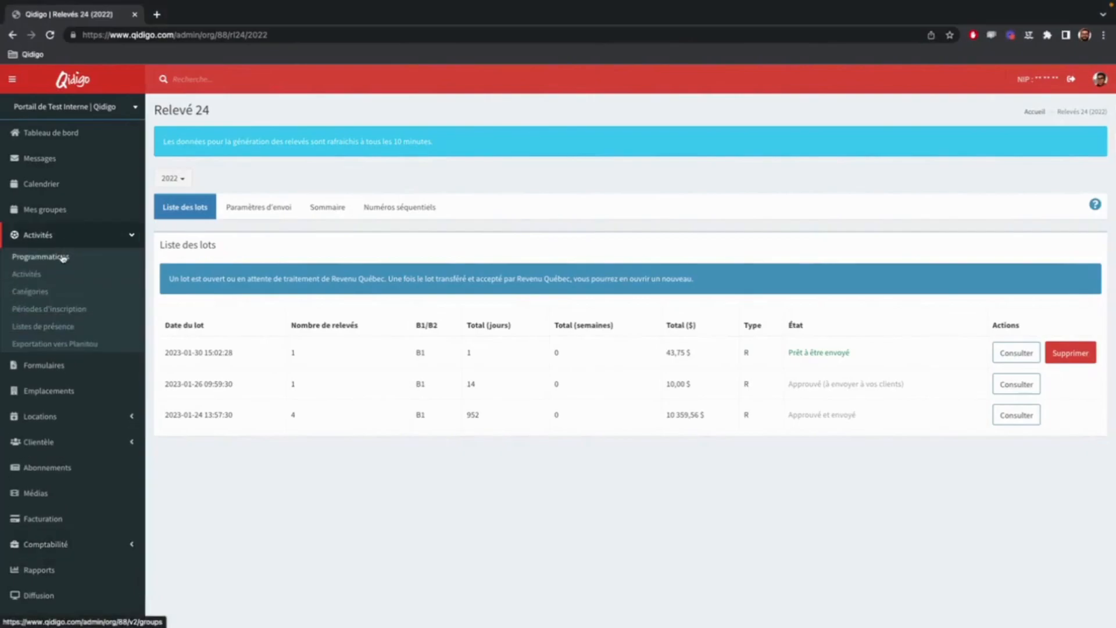
pyautogui.click(62, 257)
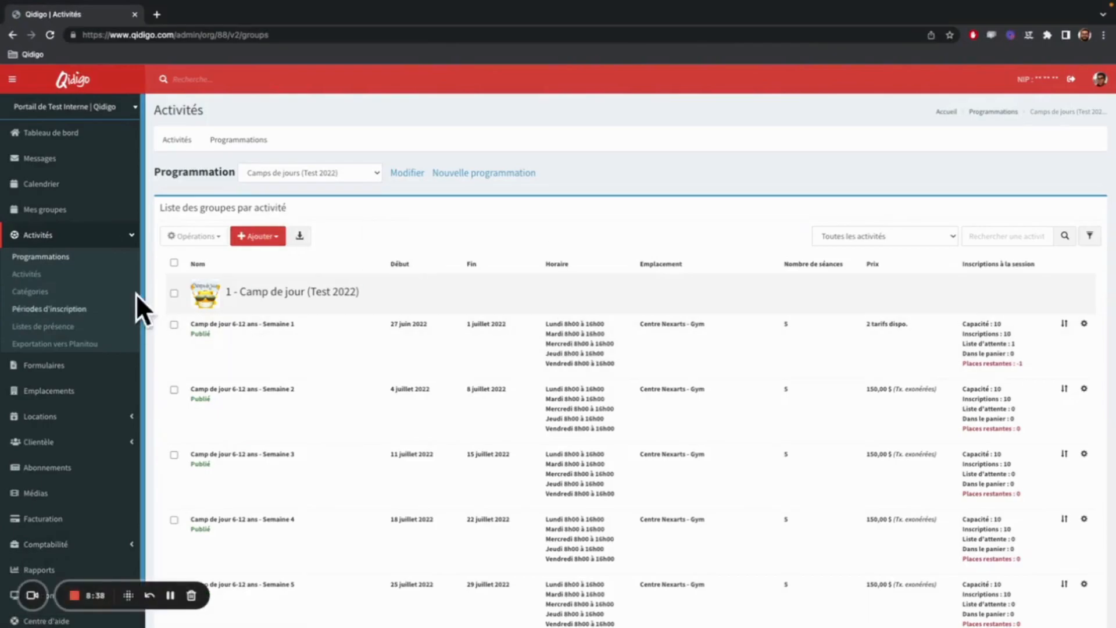
pyautogui.click(173, 262)
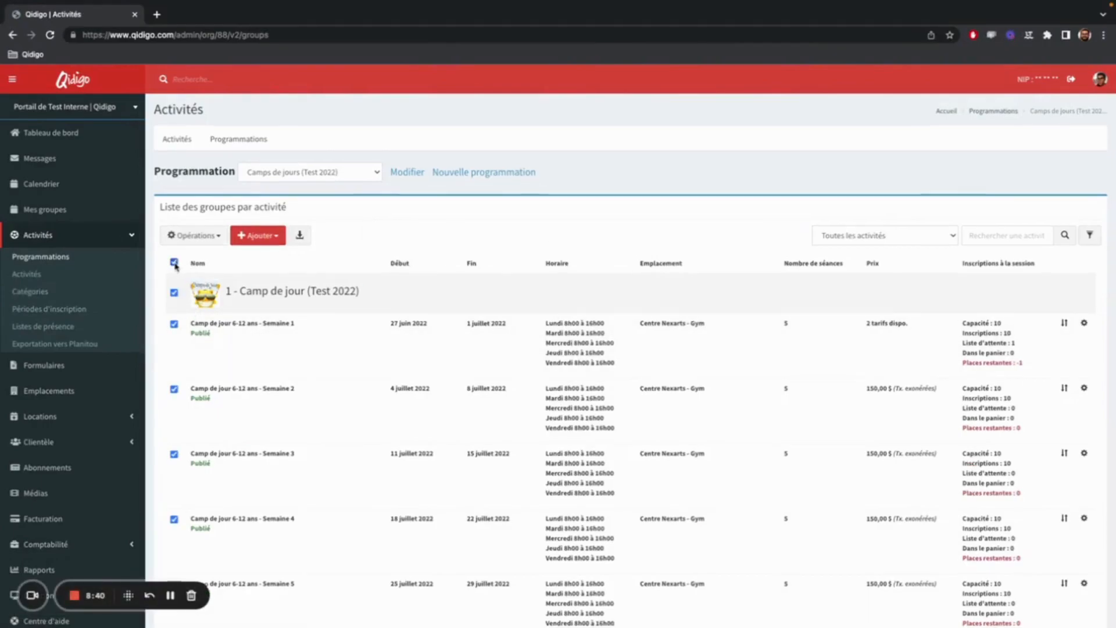
pyautogui.scroll(-18, 178, 267)
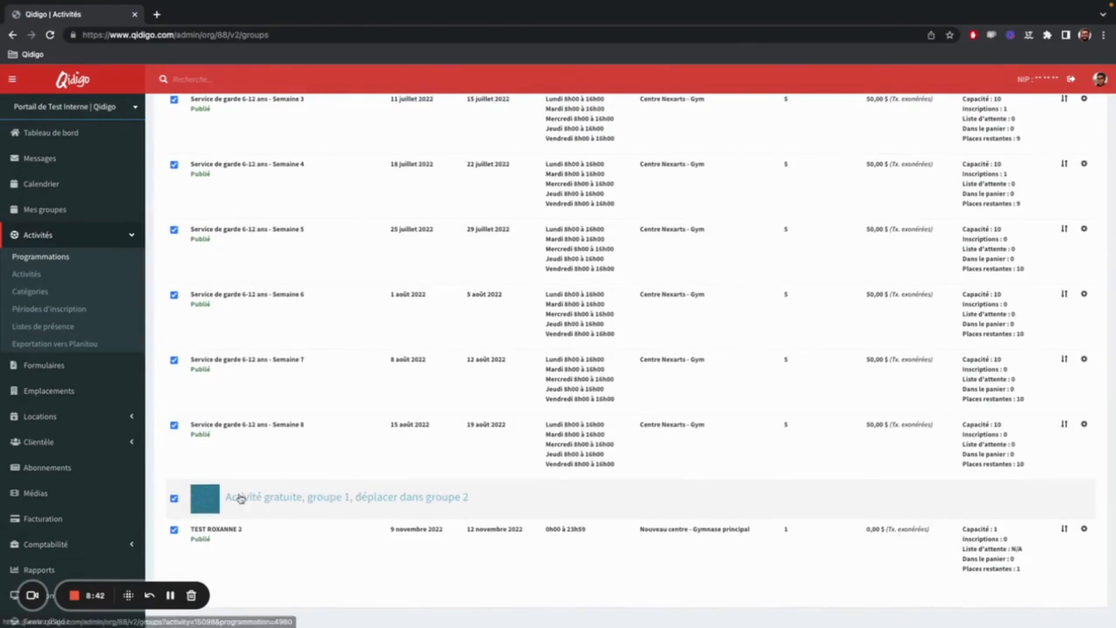
pyautogui.click(219, 497)
pyautogui.scroll(18, 249, 494)
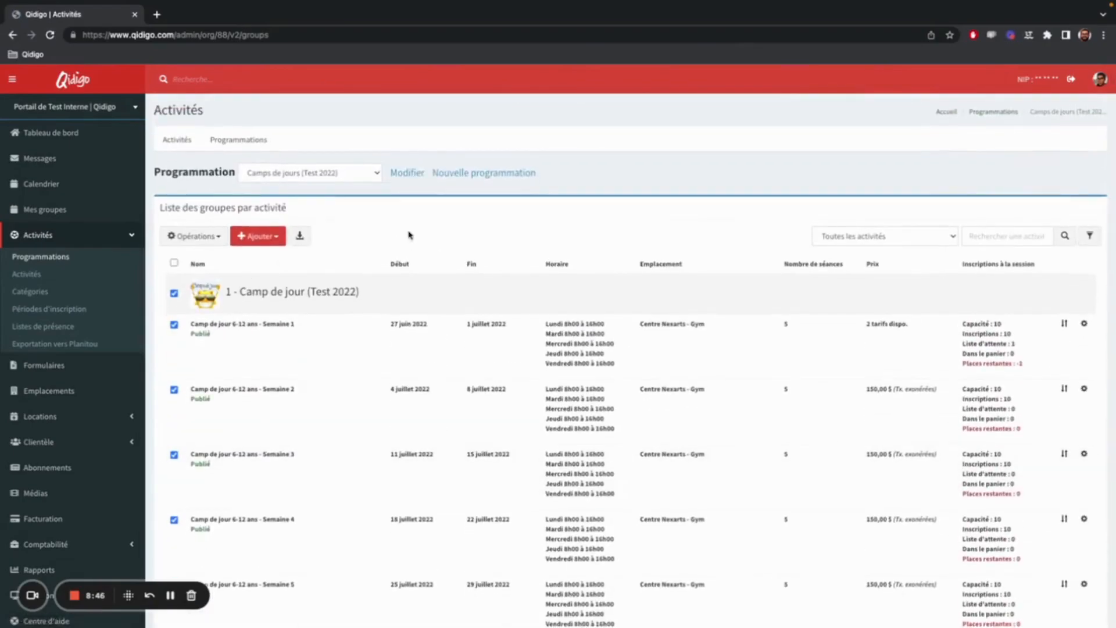
pyautogui.click(174, 293)
pyautogui.click(174, 293)
# Modify the Relevé 24 parameters of the selected groups to Temps déclaré en jours (B1) with 100% of the amount eligible, and save.
pyautogui.scroll(-7, 199, 302)
pyautogui.scroll(-4, 200, 298)
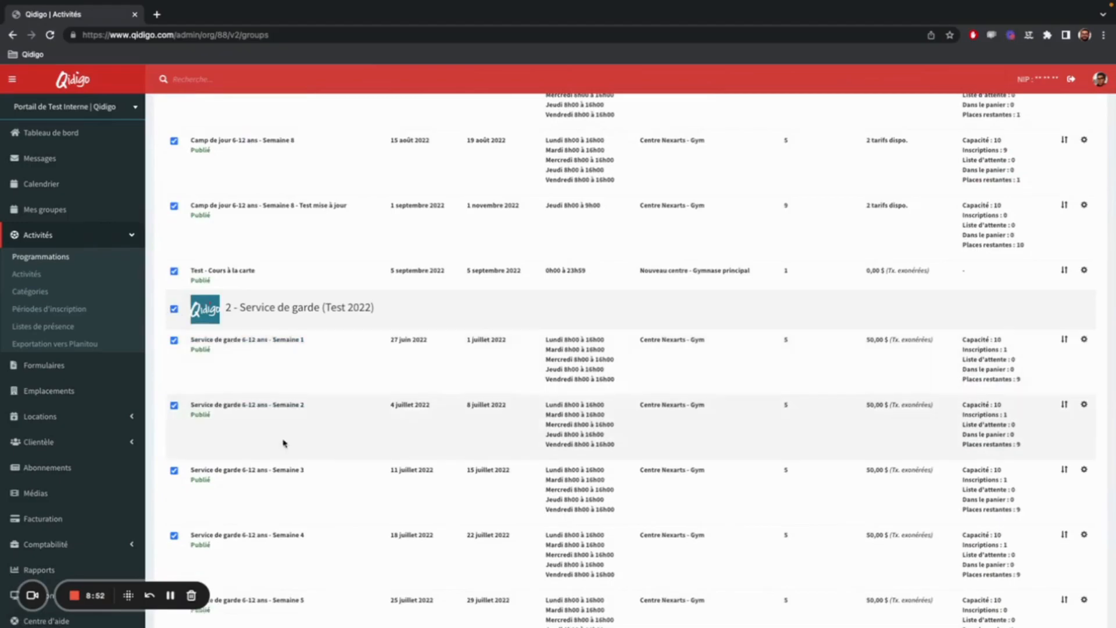
pyautogui.scroll(-1, 294, 443)
pyautogui.scroll(13, 294, 443)
pyautogui.scroll(-1, 294, 446)
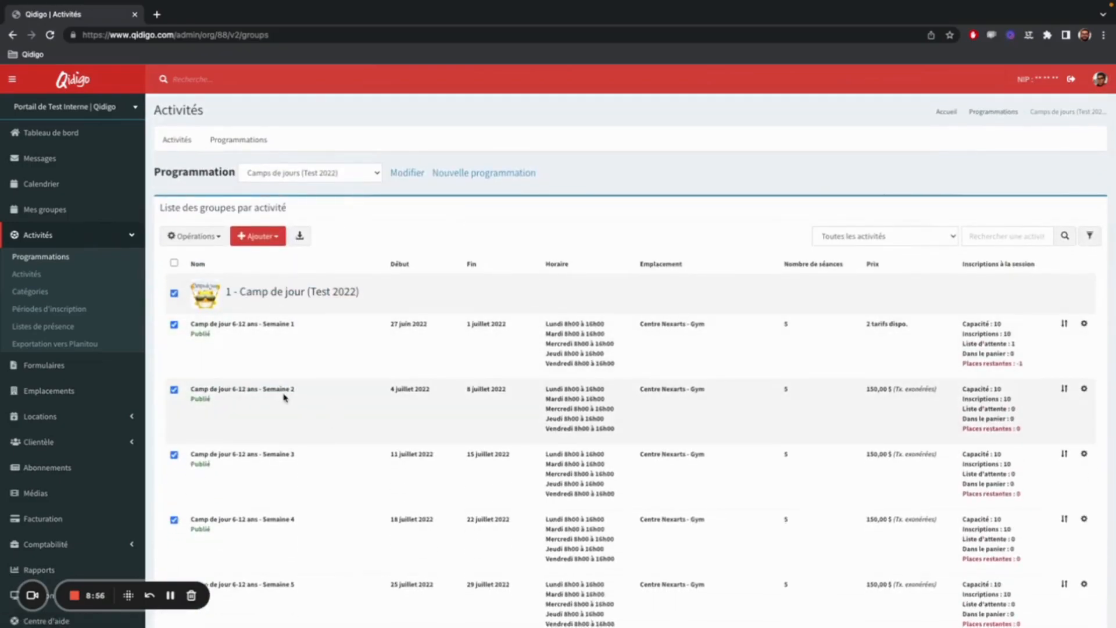
pyautogui.click(195, 237)
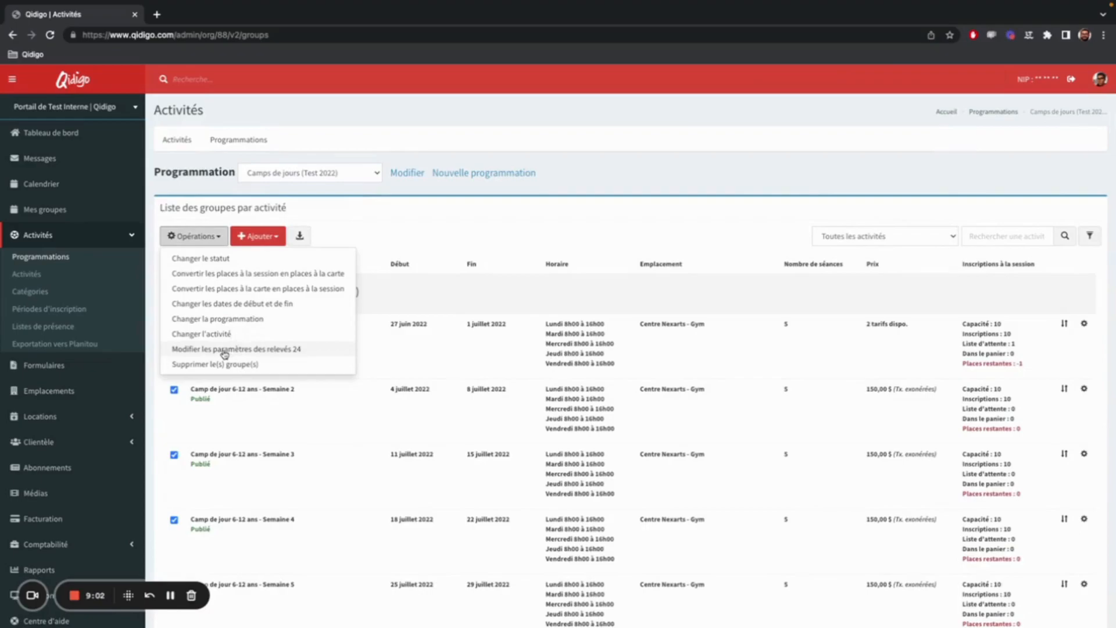
pyautogui.click(224, 349)
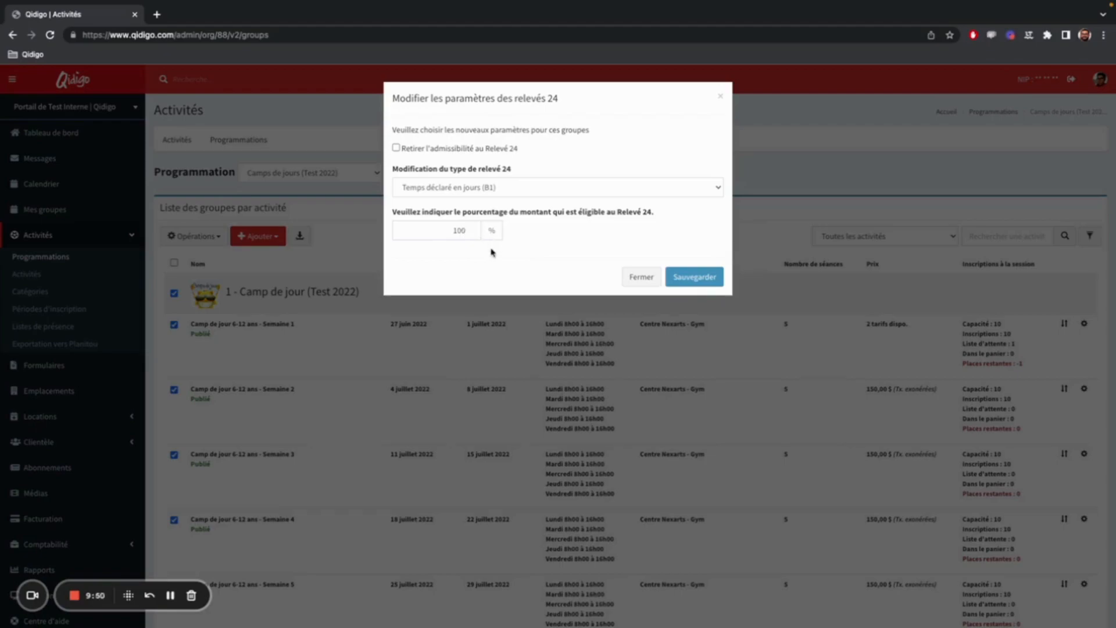
pyautogui.click(714, 277)
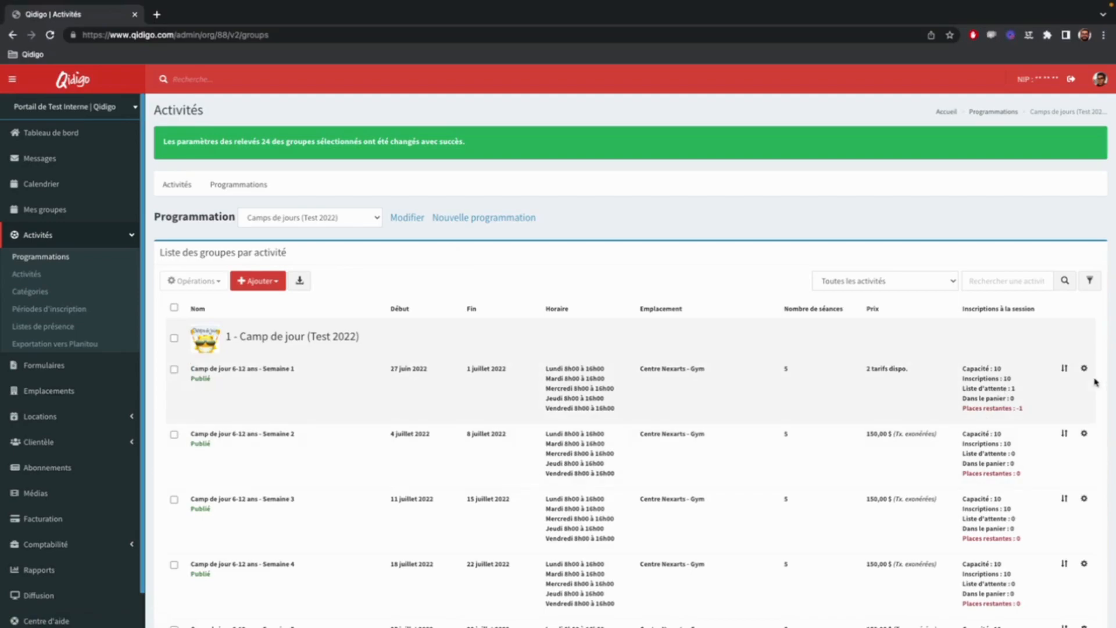
# Open the group Camp de jour 6-12 ans - Semaine 1 for editing and check its Relevé 24 settings.
pyautogui.click(1084, 369)
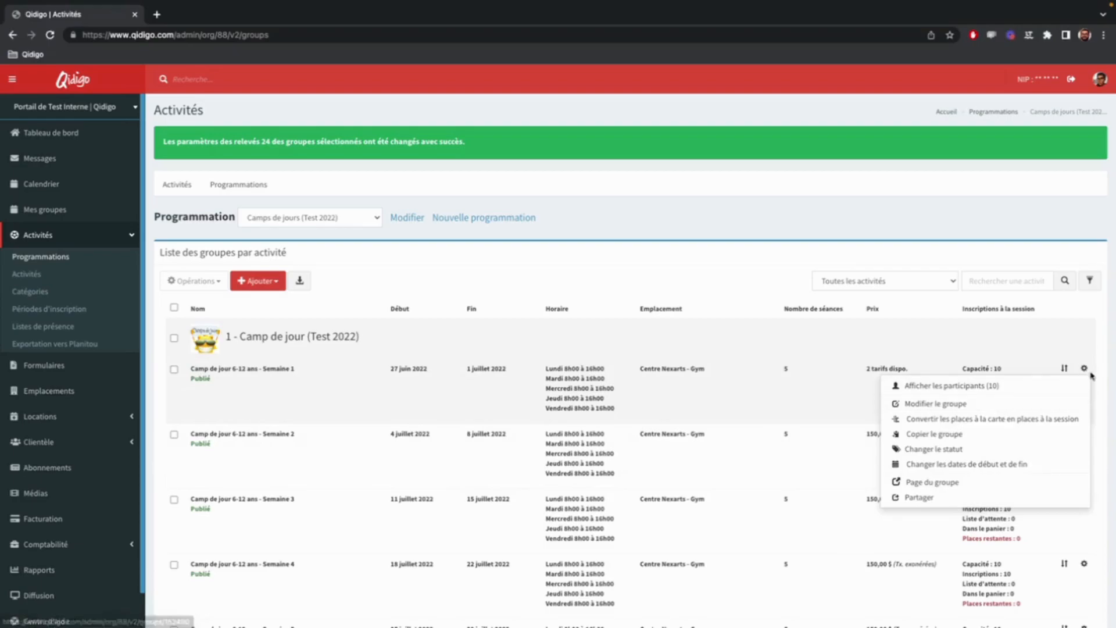
pyautogui.click(949, 404)
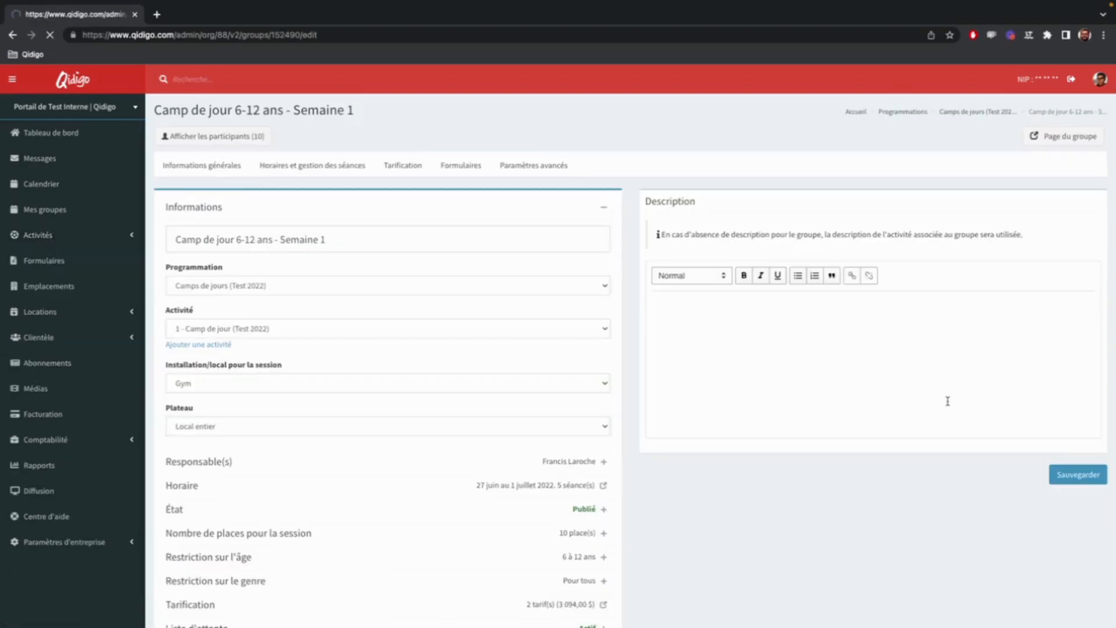
pyautogui.scroll(-2, 381, 232)
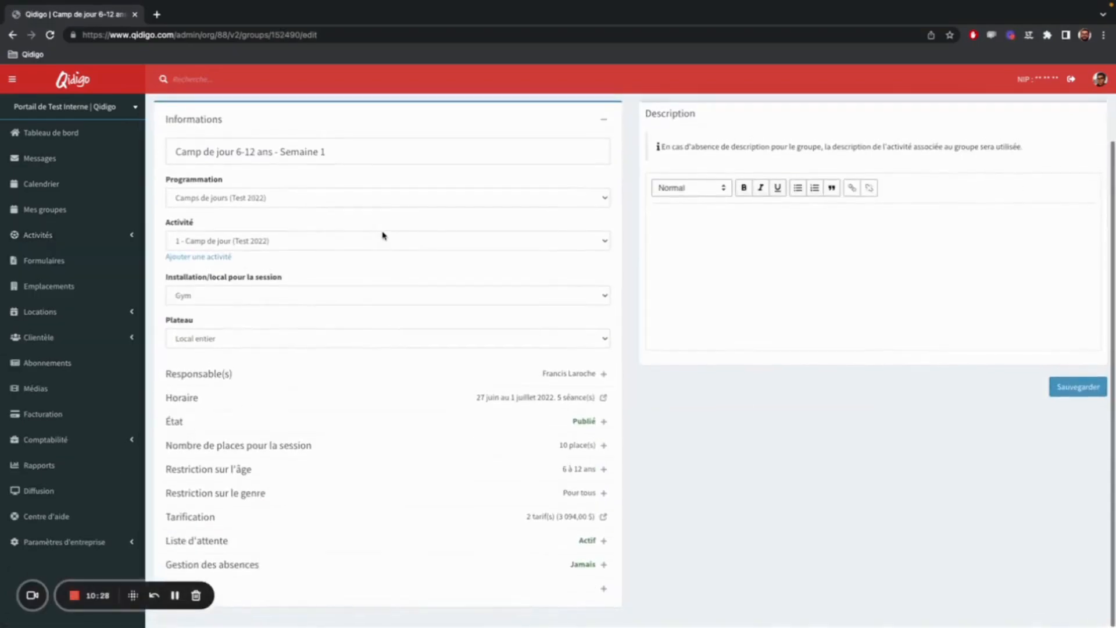
pyautogui.click(396, 575)
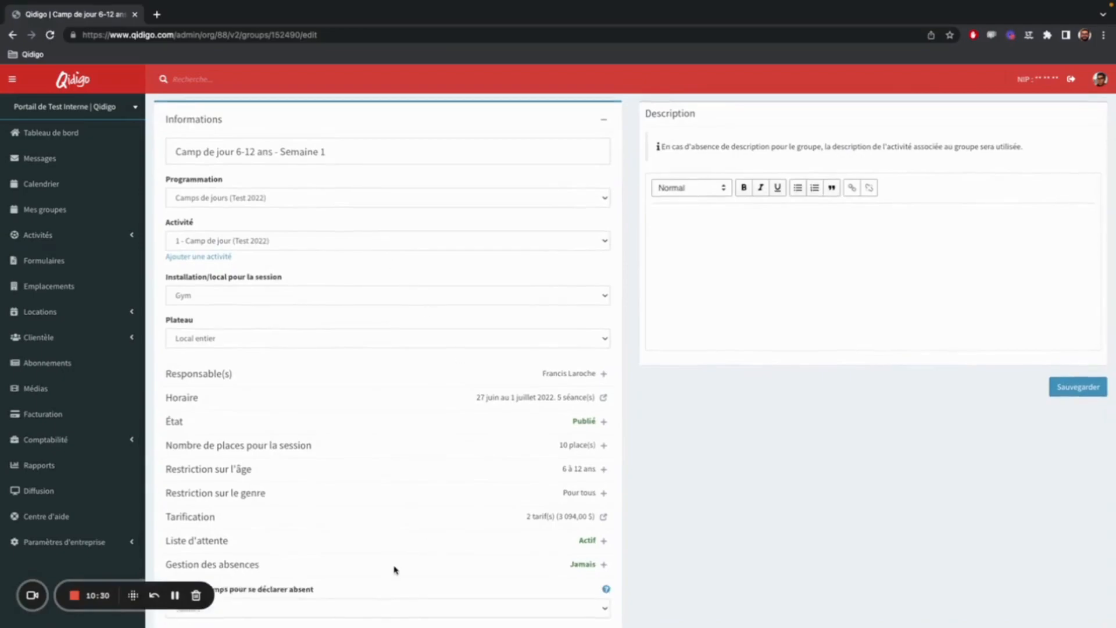
pyautogui.scroll(-3, 473, 515)
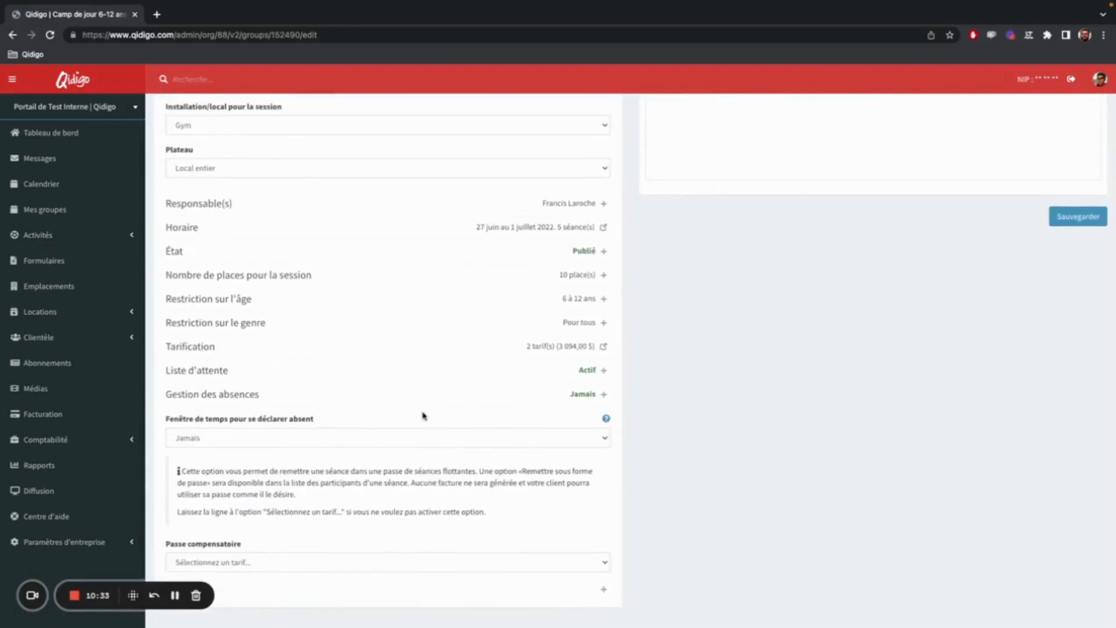
pyautogui.click(175, 598)
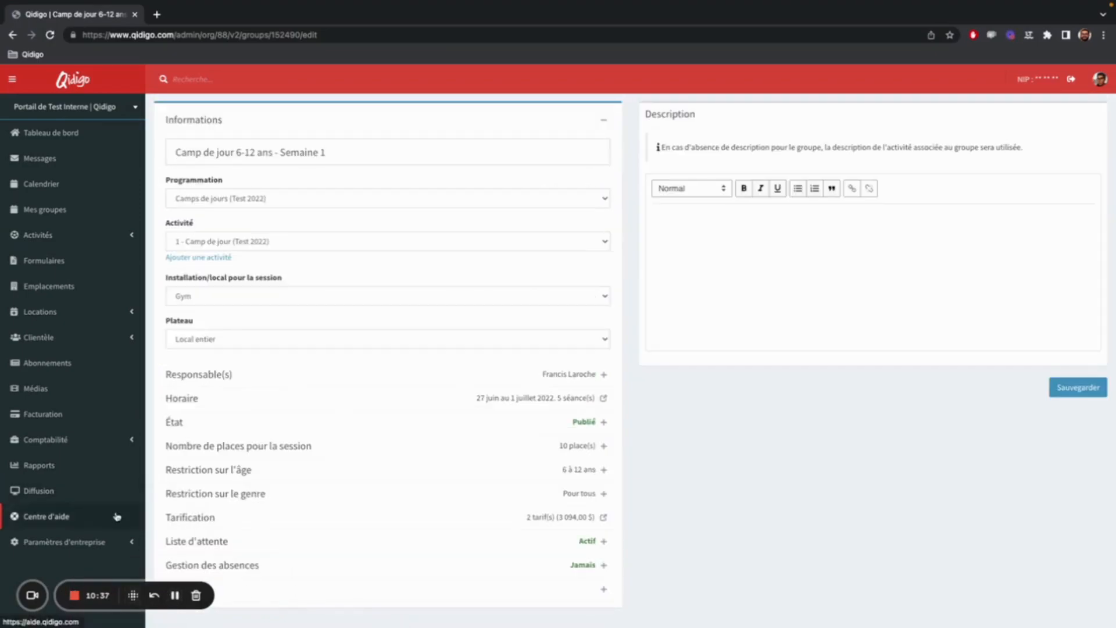
pyautogui.scroll(1, 324, 583)
pyautogui.scroll(-1, 323, 583)
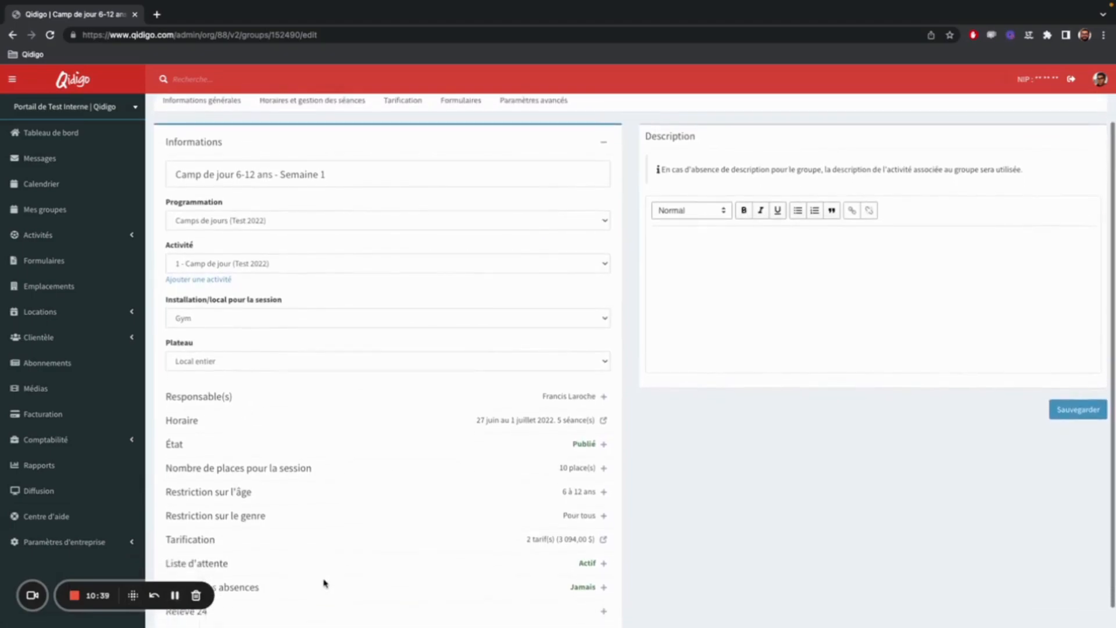
pyautogui.click(220, 612)
pyautogui.scroll(-2, 536, 598)
pyautogui.scroll(1, 536, 601)
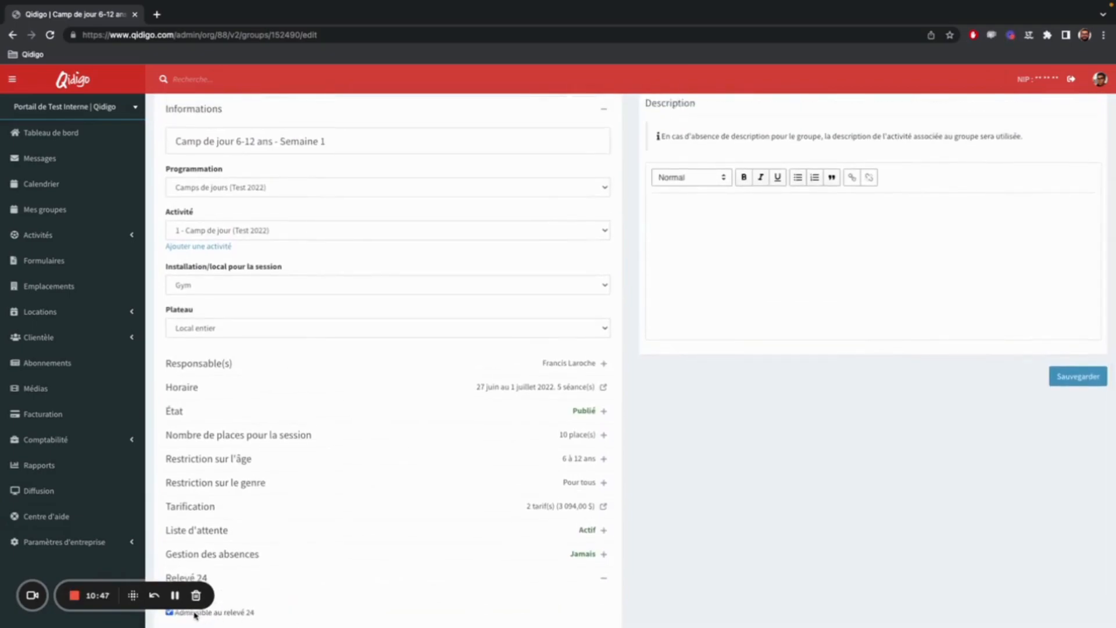
# Open the group's session rate Camp de jour 6-12 ans - Semaine 1 and check its Relevé 24 settings.
pyautogui.scroll(2, 1026, 590)
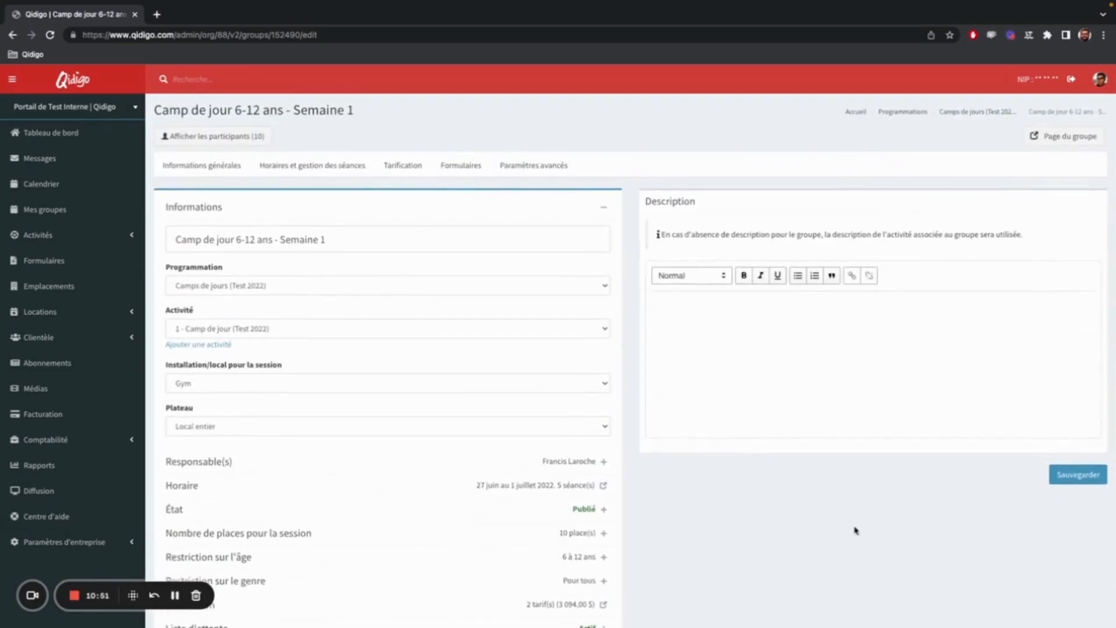
pyautogui.click(403, 168)
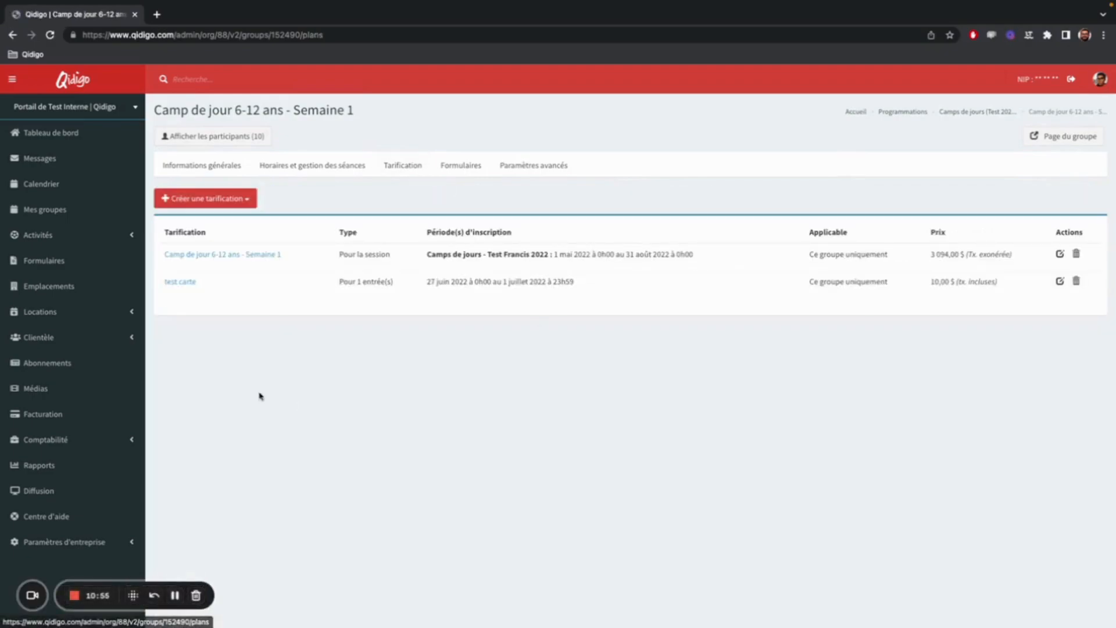
pyautogui.click(275, 256)
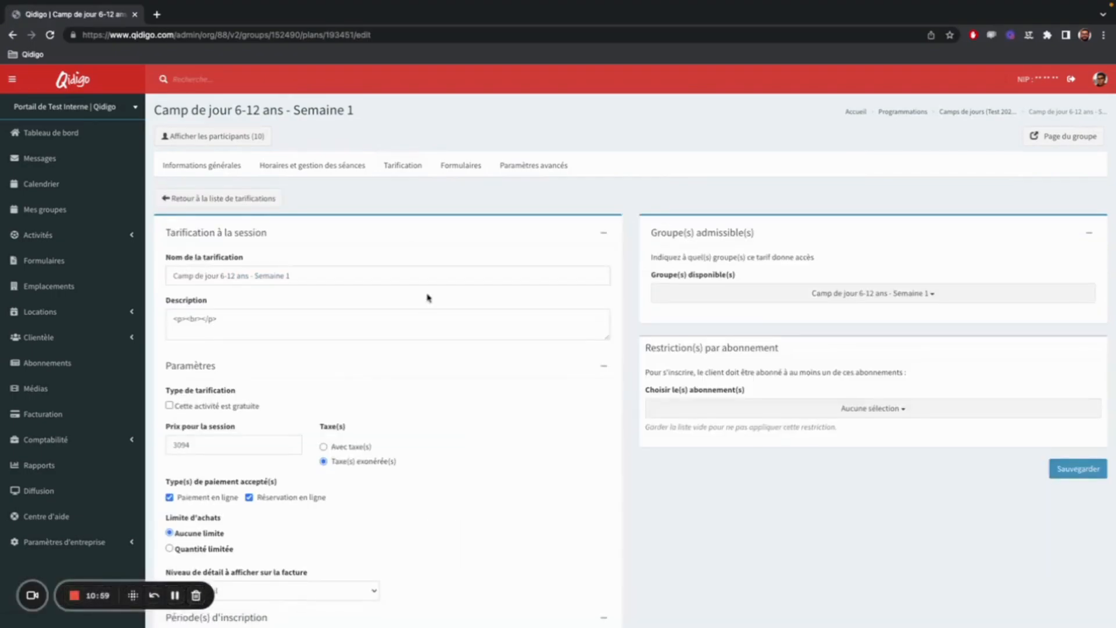
pyautogui.scroll(-5, 426, 301)
pyautogui.click(529, 590)
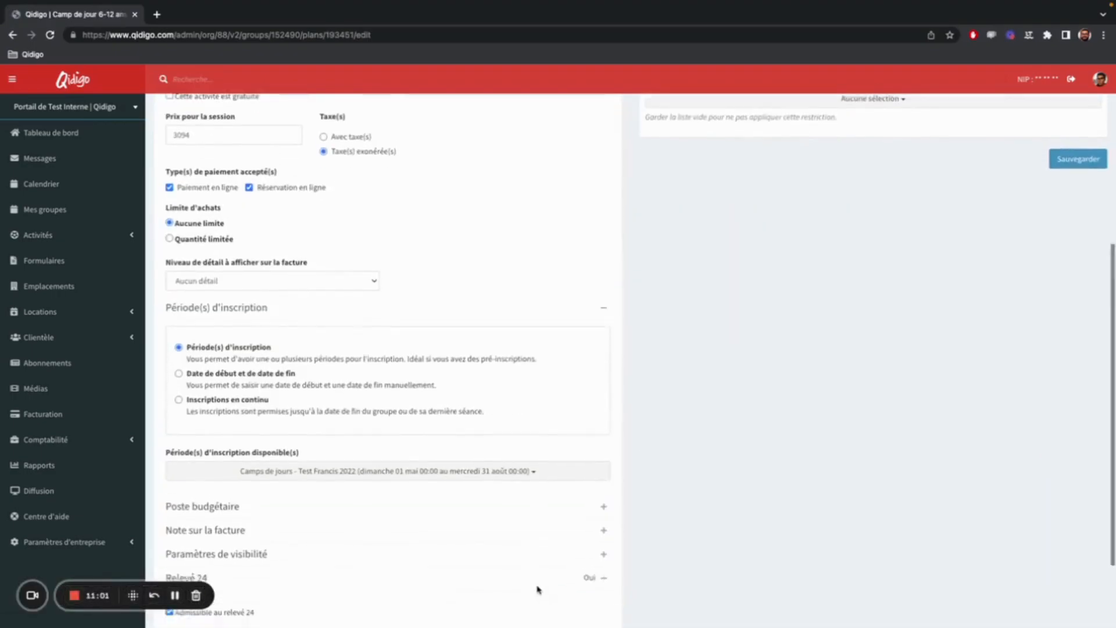
pyautogui.scroll(-2, 460, 575)
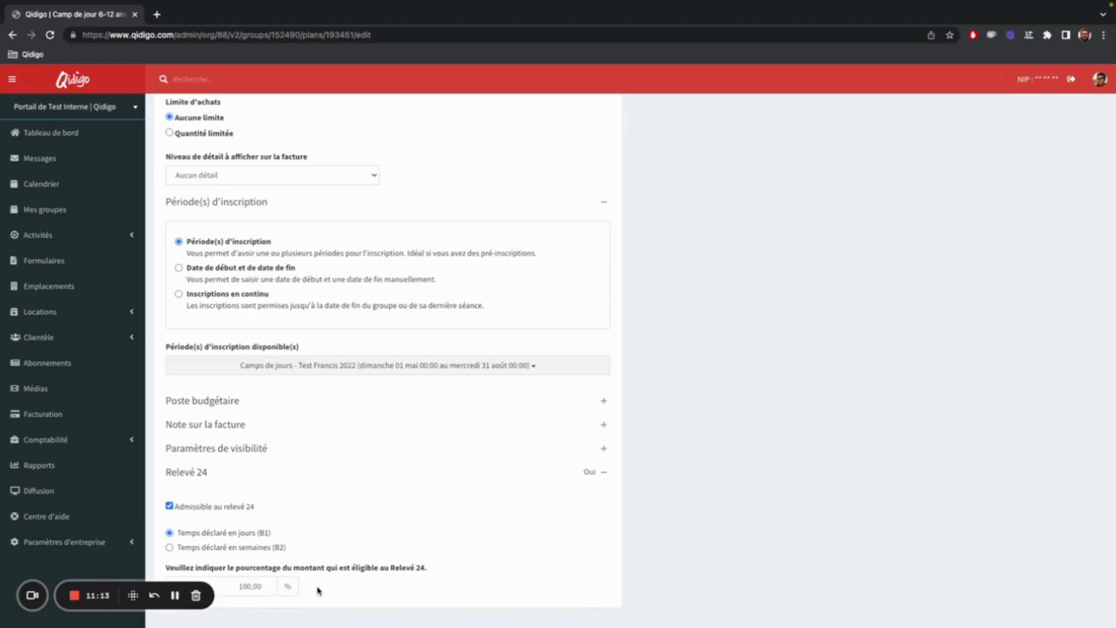
# Remove the Relevé 24 eligibility from the group's "test carte" rate and save the rate.
pyautogui.scroll(7, 318, 591)
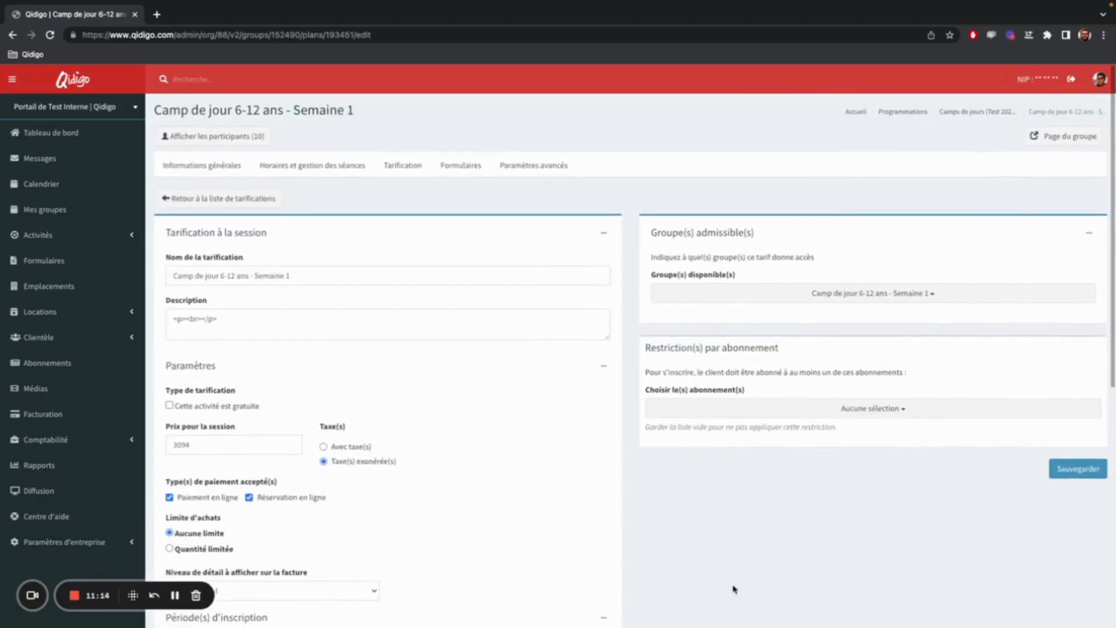
pyautogui.click(402, 166)
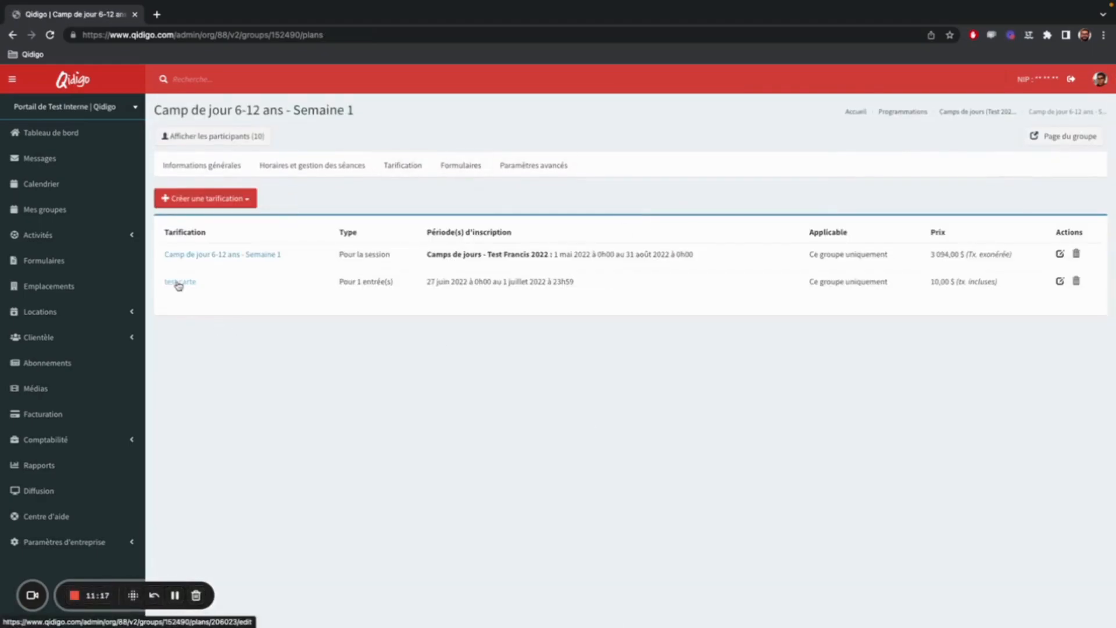
pyautogui.click(178, 284)
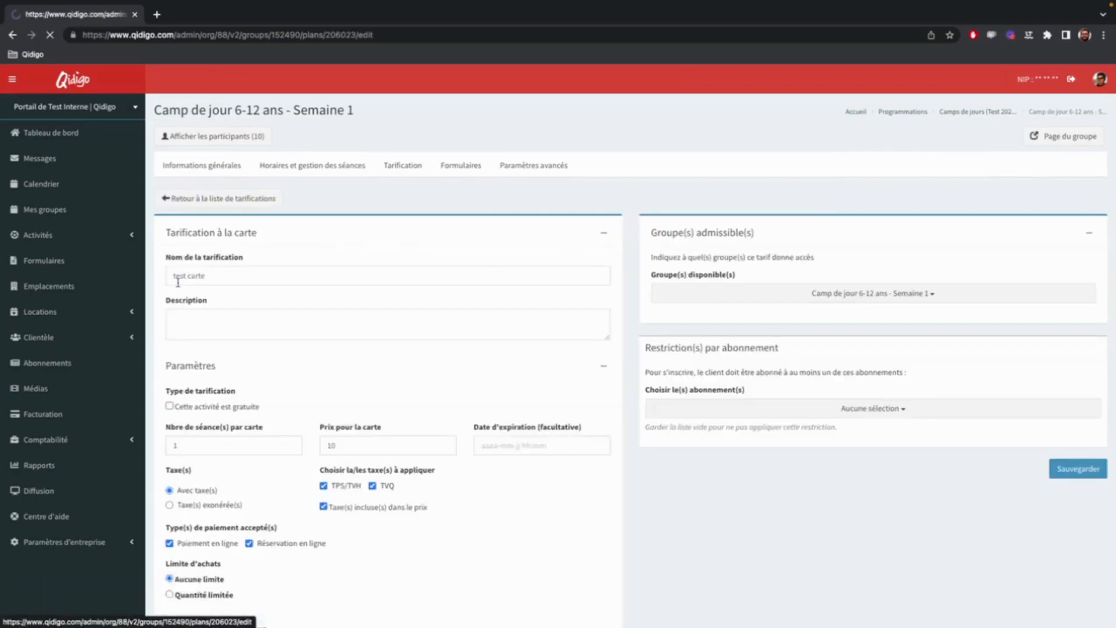
pyautogui.scroll(-5, 316, 364)
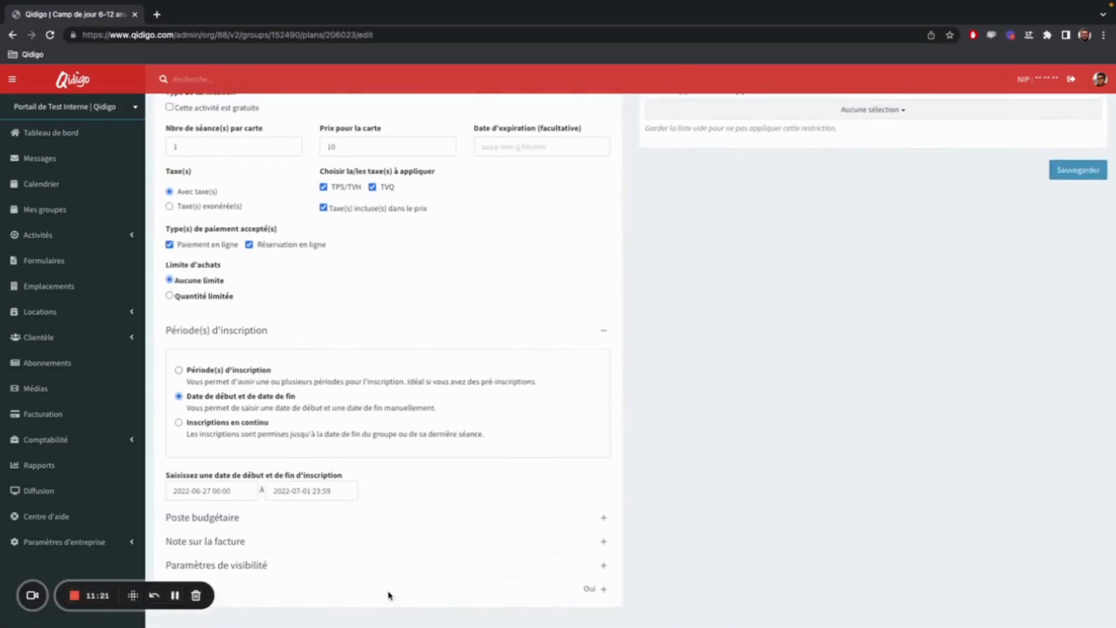
pyautogui.click(389, 590)
pyautogui.scroll(-2, 359, 546)
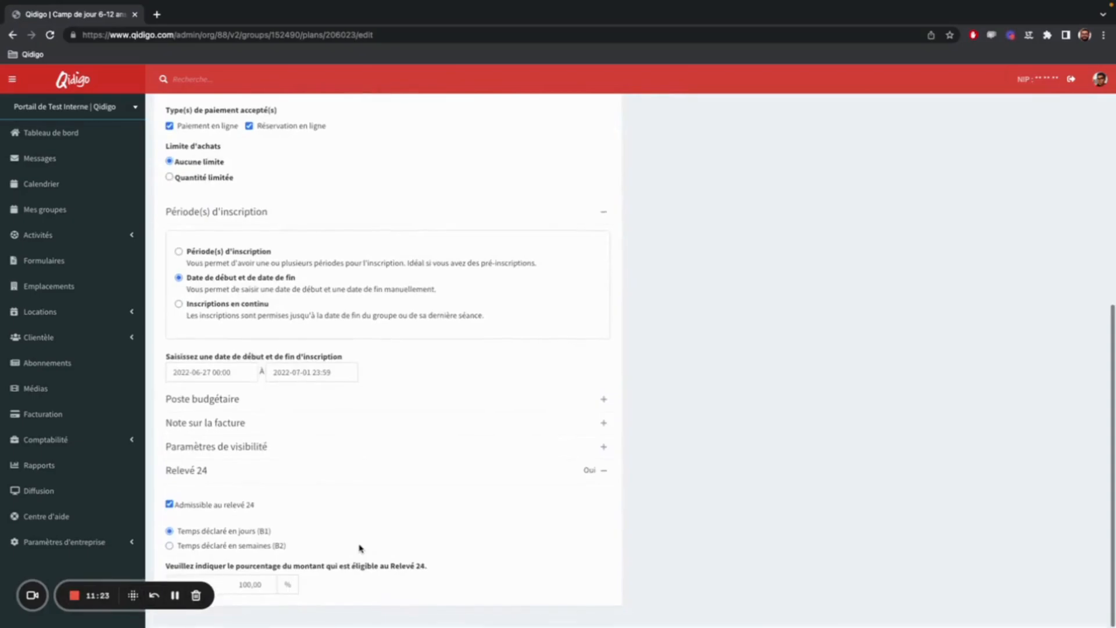
pyautogui.click(169, 504)
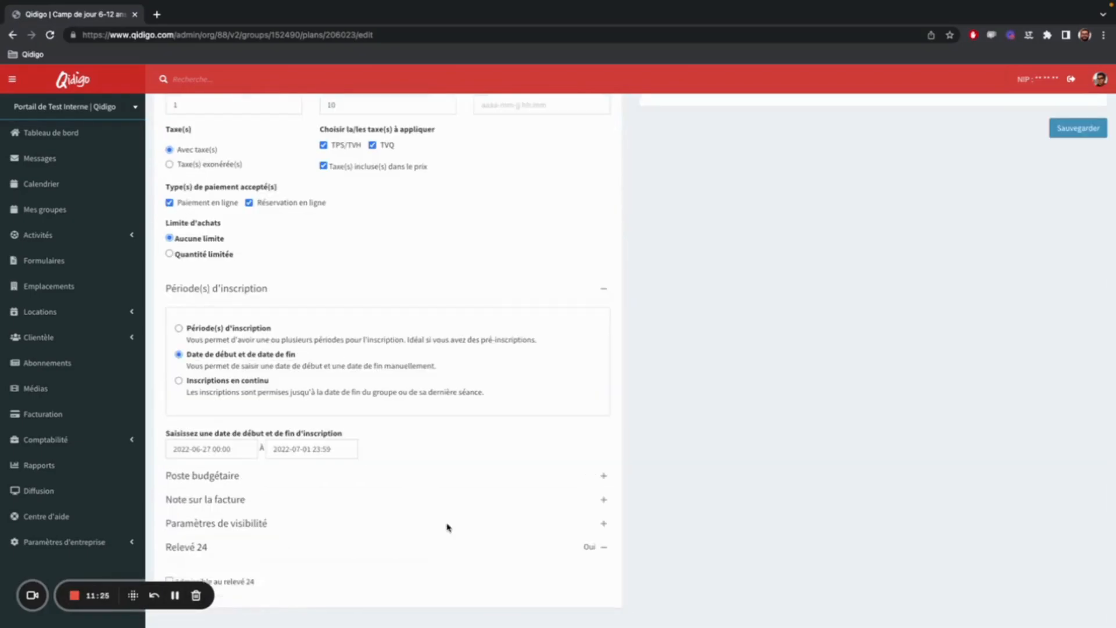
pyautogui.click(1060, 130)
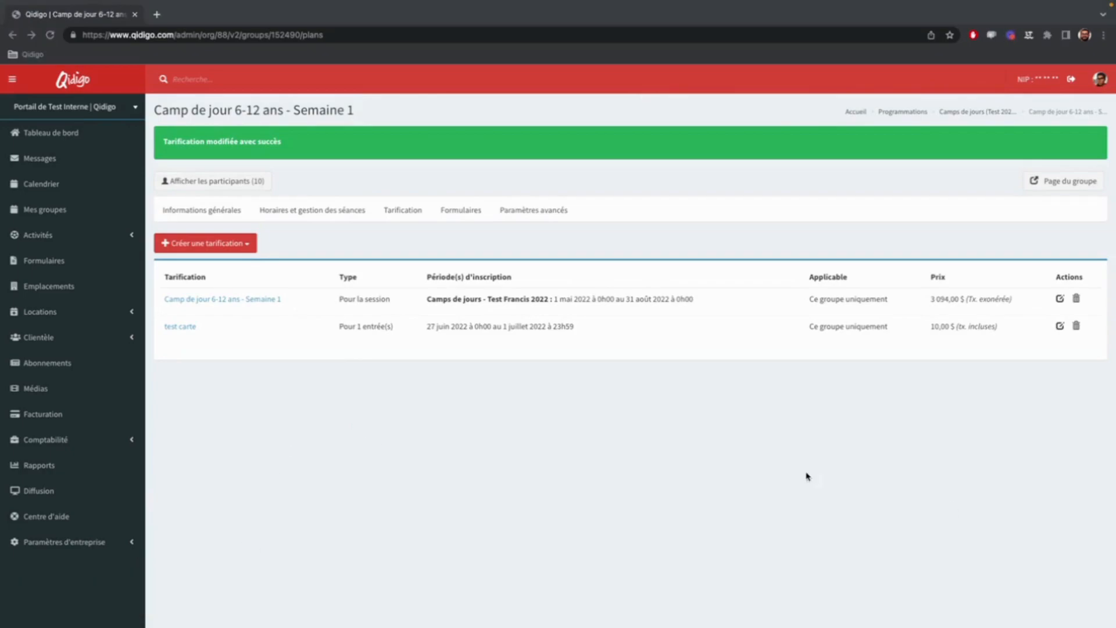
# Open the Carte Cadeau payment method for editing from the accounting payment methods.
pyautogui.click(174, 595)
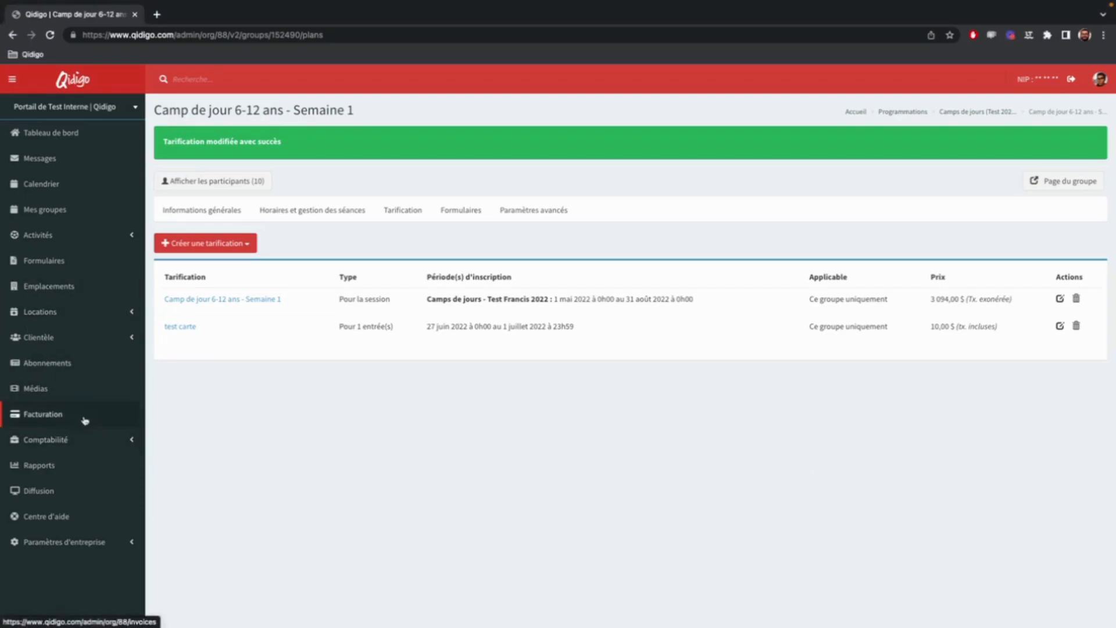
pyautogui.click(70, 437)
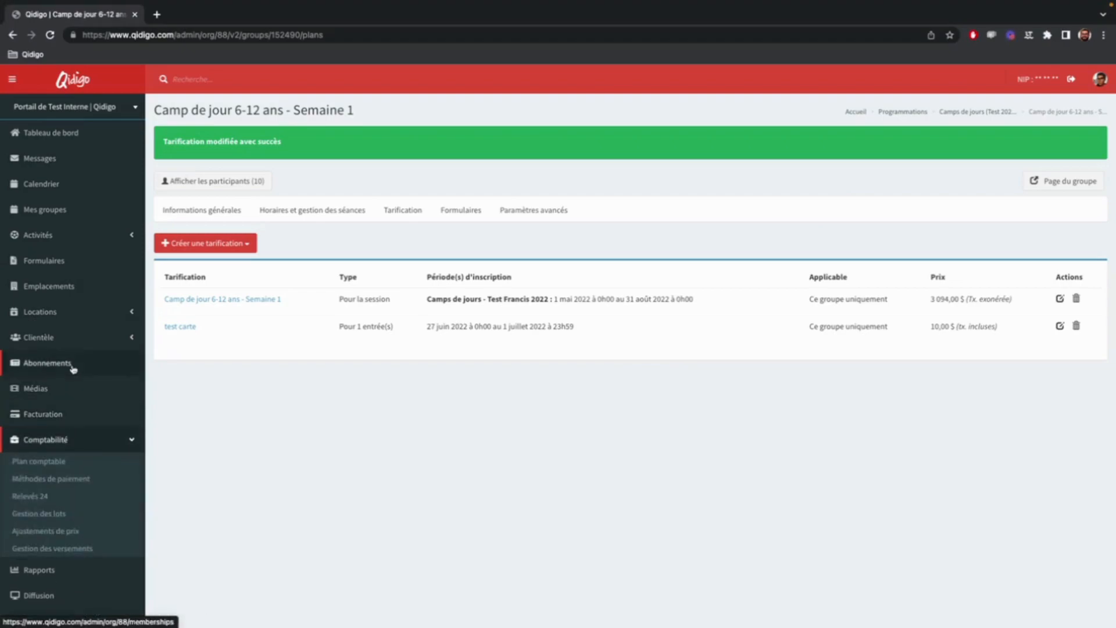
pyautogui.click(73, 487)
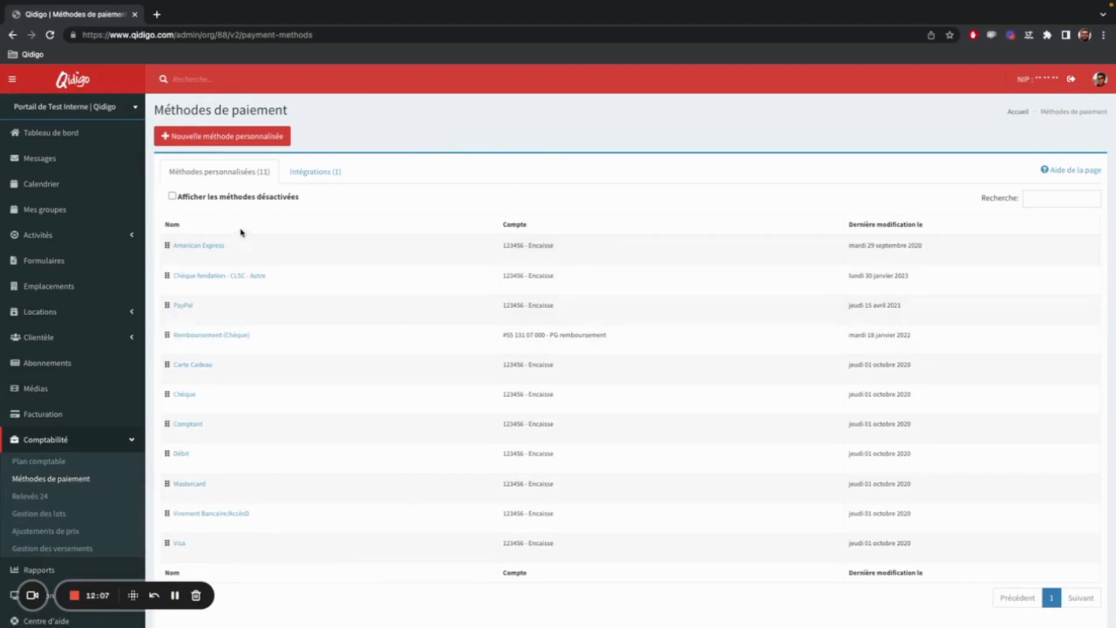
pyautogui.moveTo(175, 255)
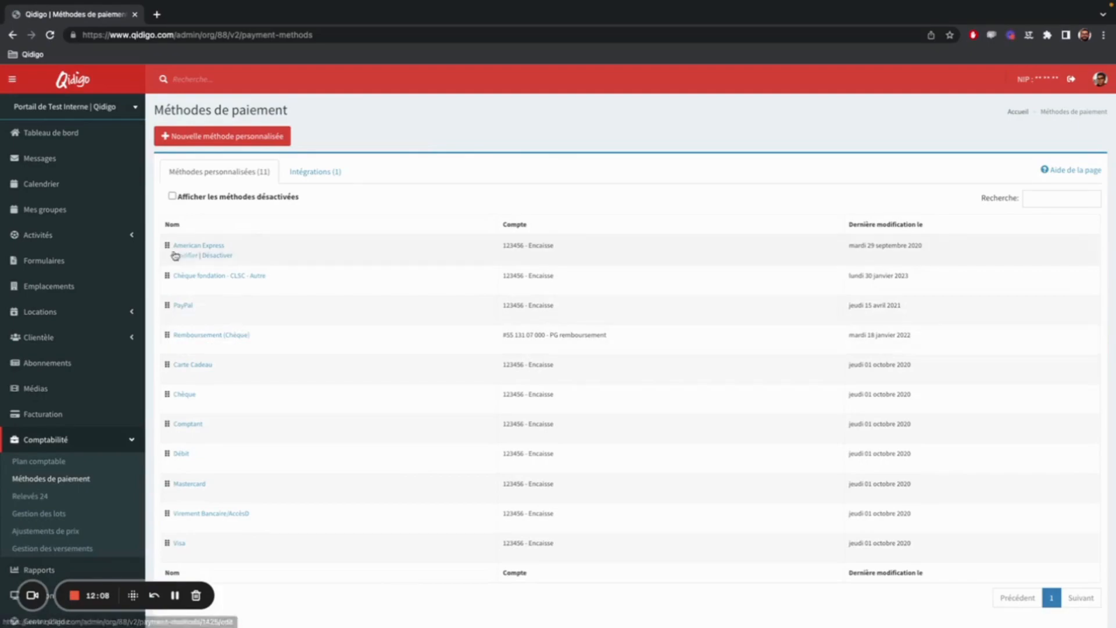
pyautogui.click(205, 369)
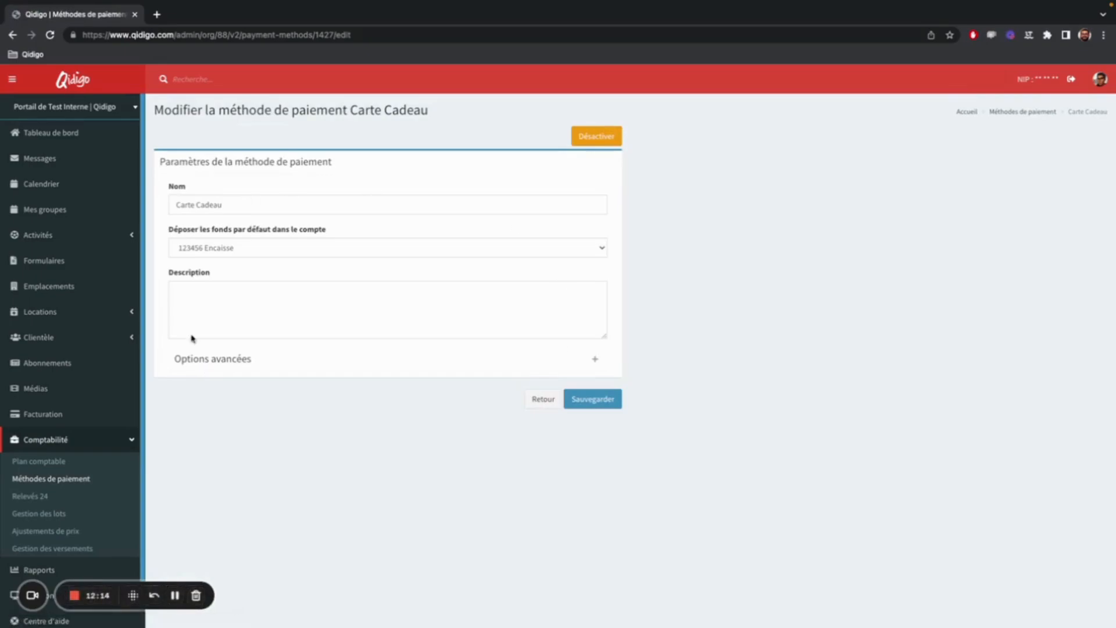
# Remove the Relevé 24 eligibility from the Carte Cadeau payment method in its advanced options and save the method.
pyautogui.click(291, 358)
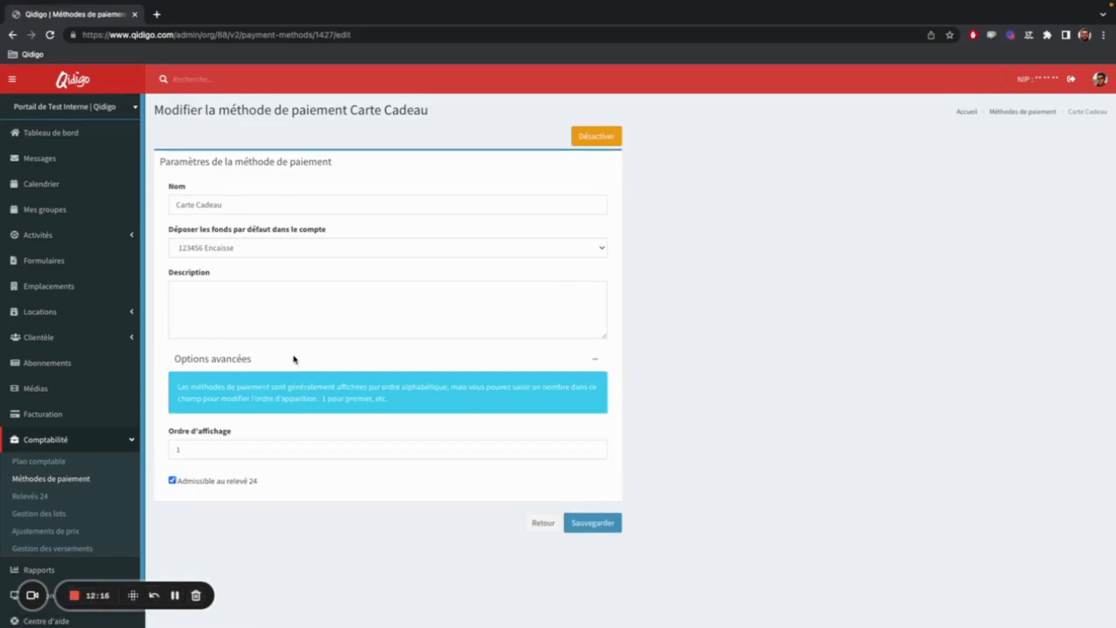
pyautogui.click(200, 482)
pyautogui.click(592, 523)
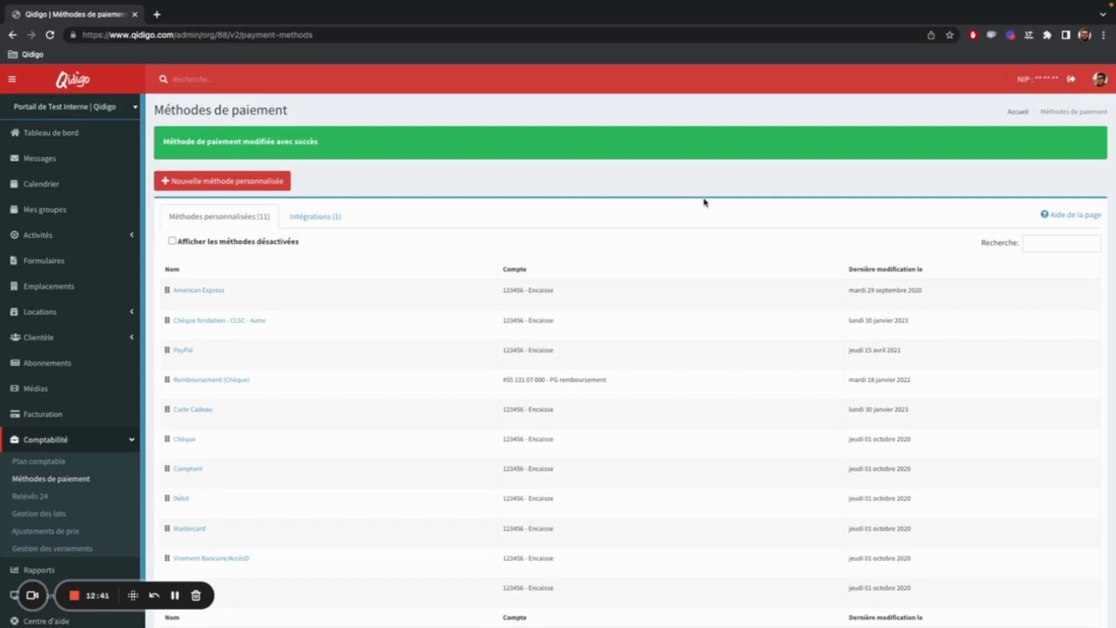
# Open the American Express payment method for editing and clear its Relevé 24 eligibility in the advanced options.
pyautogui.moveTo(342, 328)
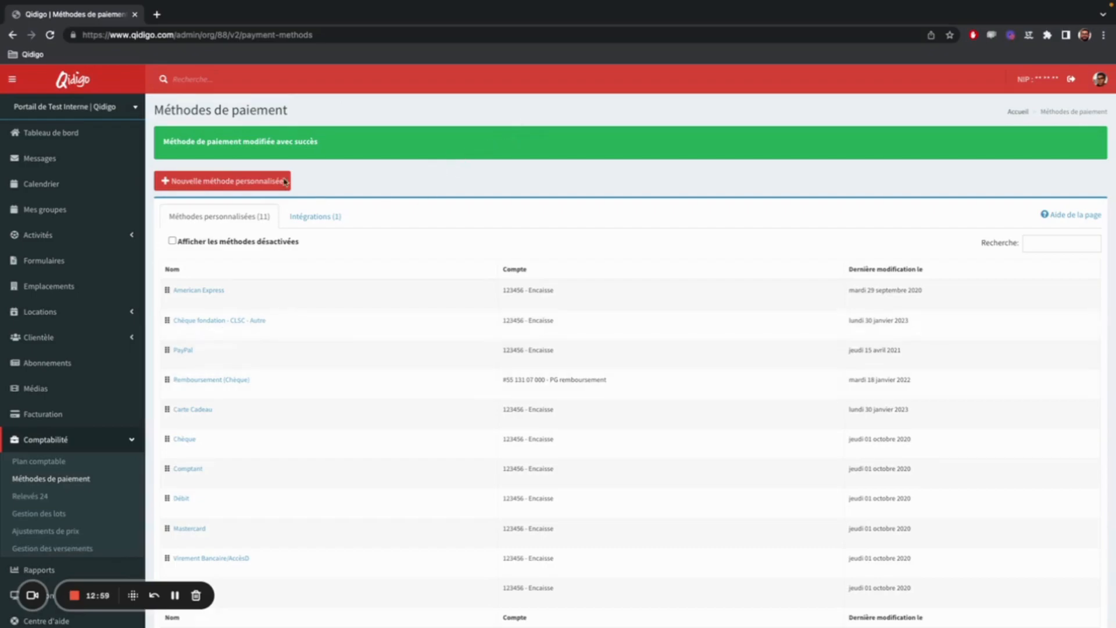
pyautogui.click(183, 290)
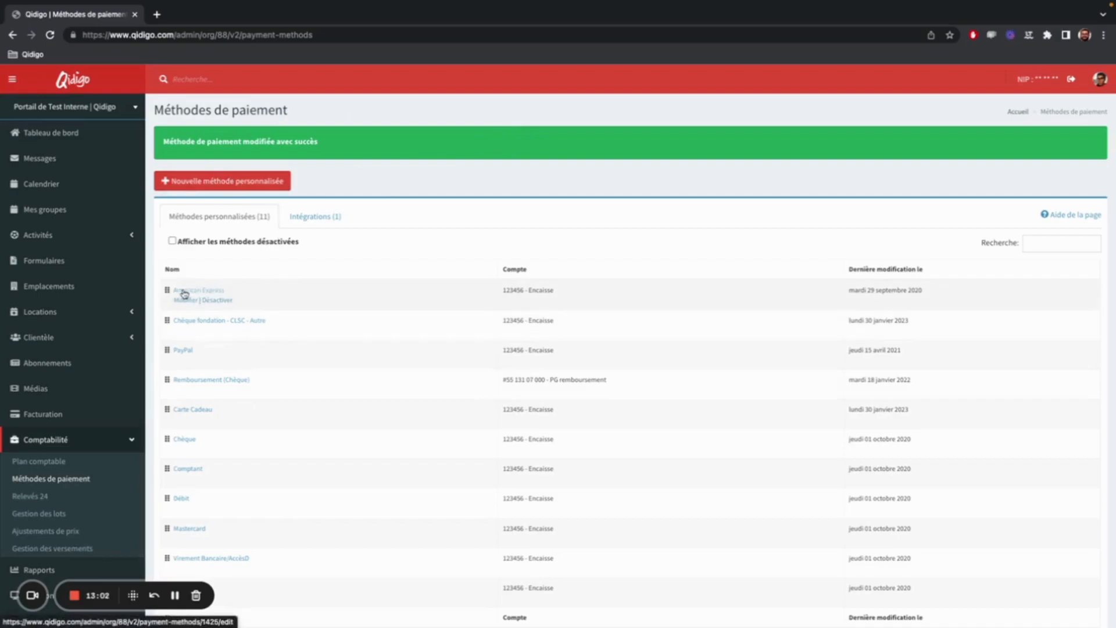
pyautogui.click(192, 304)
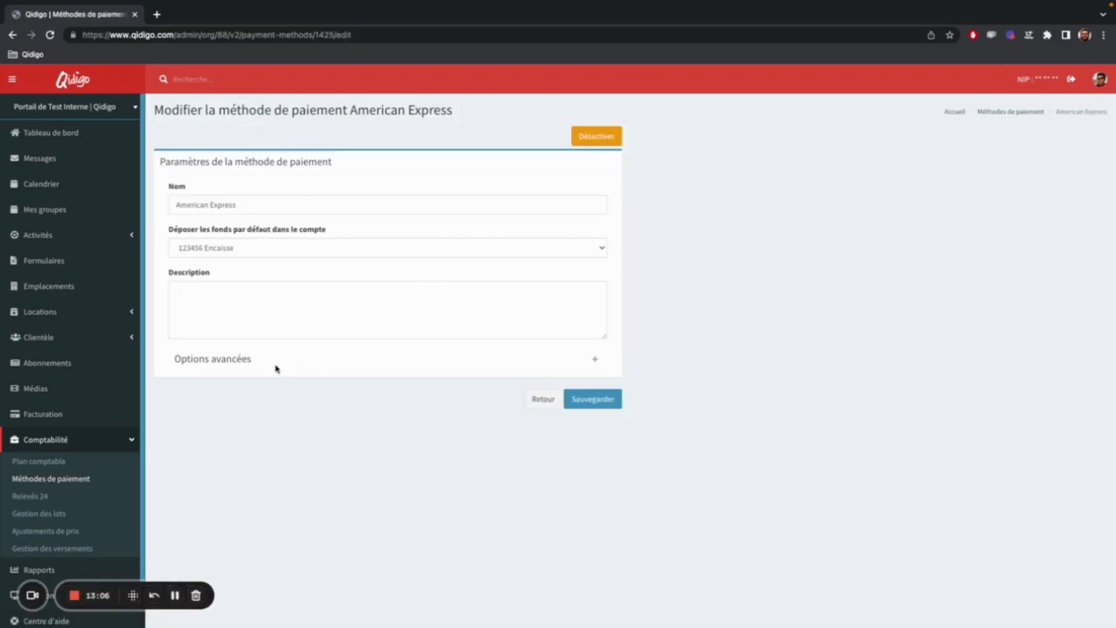
pyautogui.click(277, 368)
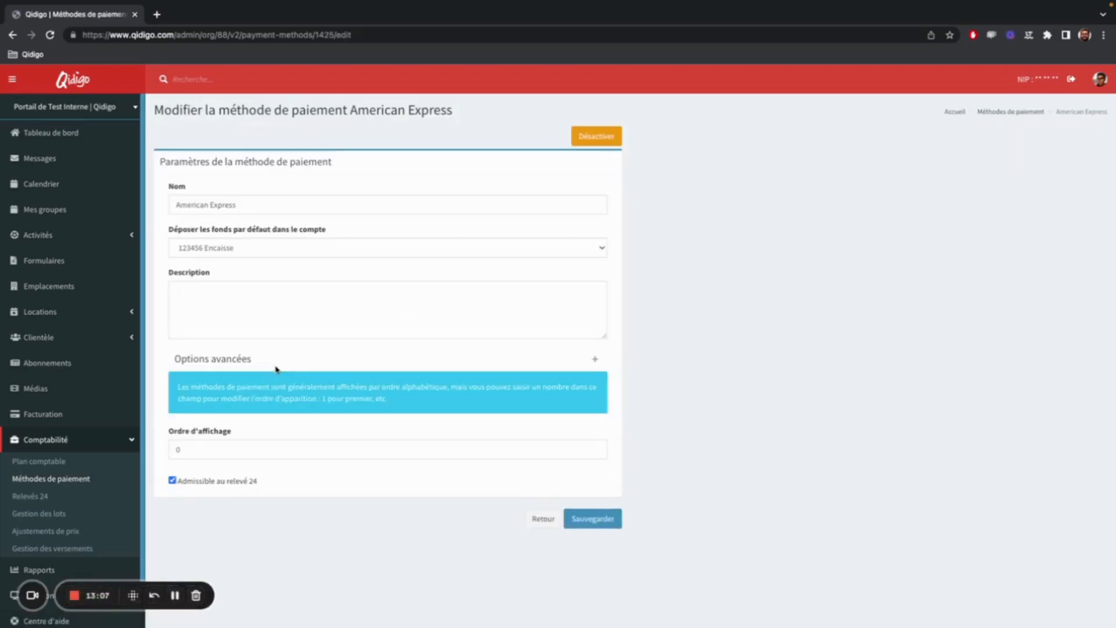
pyautogui.click(210, 483)
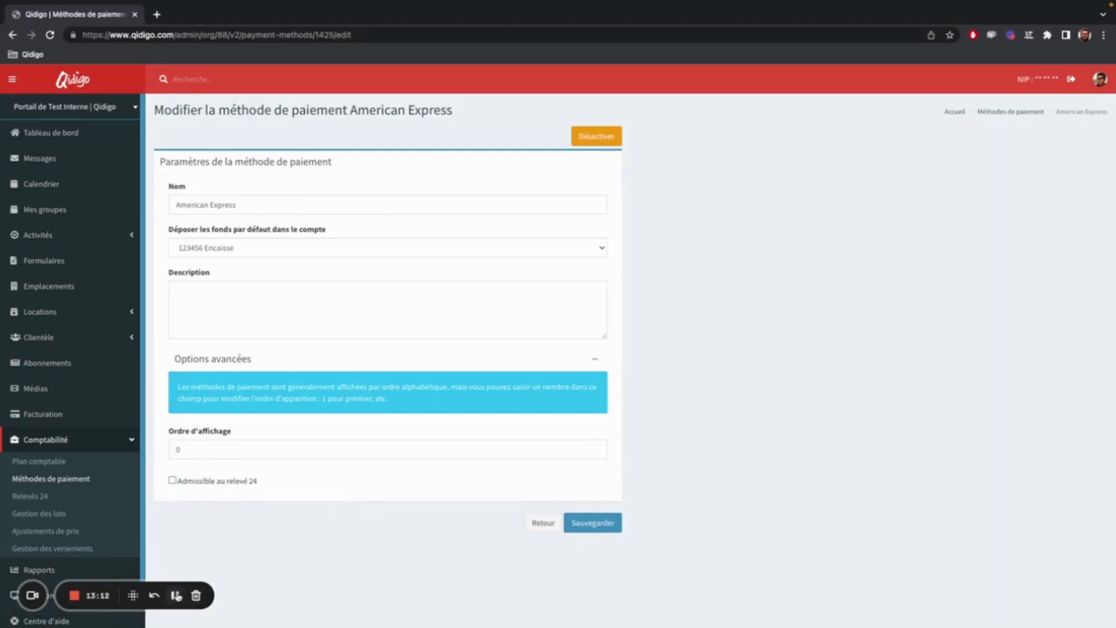
pyautogui.click(176, 595)
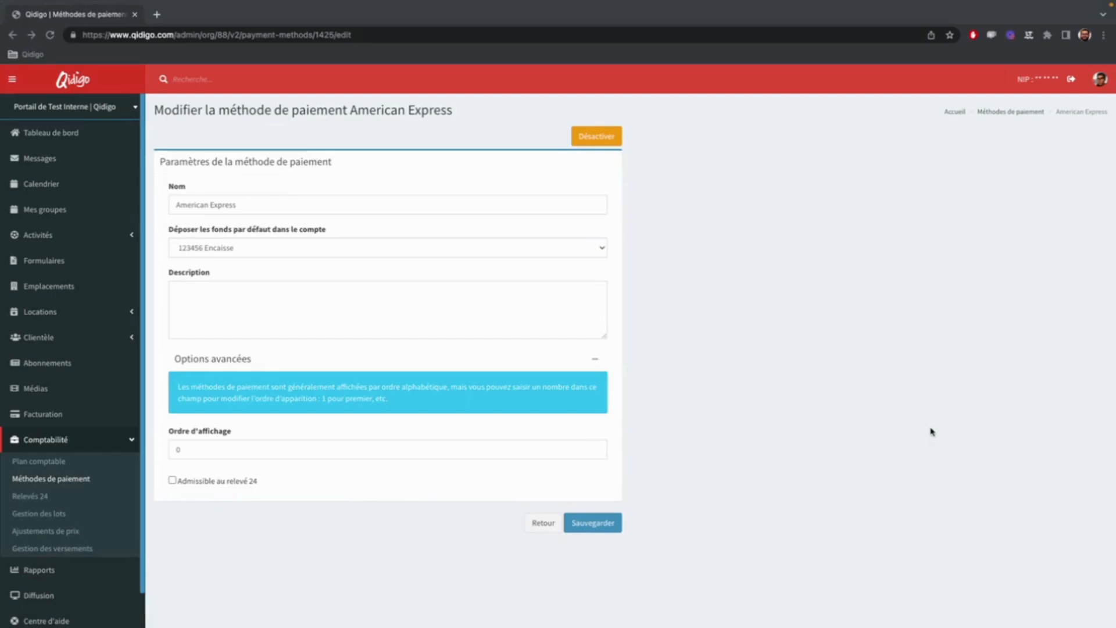
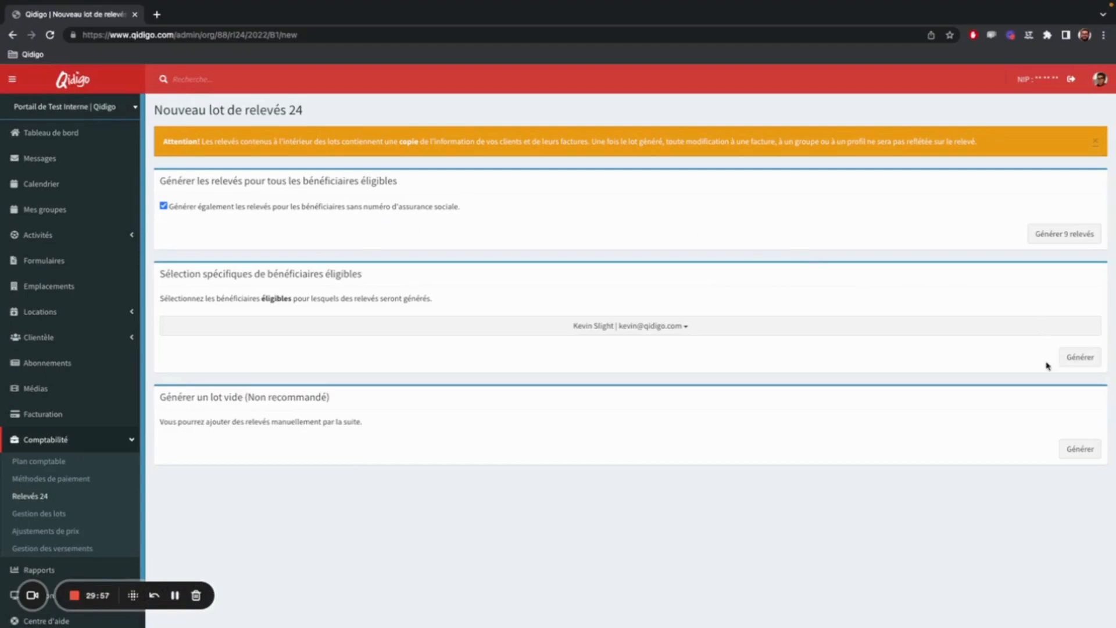
# Generate a daily (B1) Relevé 24 lot for only the selected eligible beneficiary.
pyautogui.click(1080, 357)
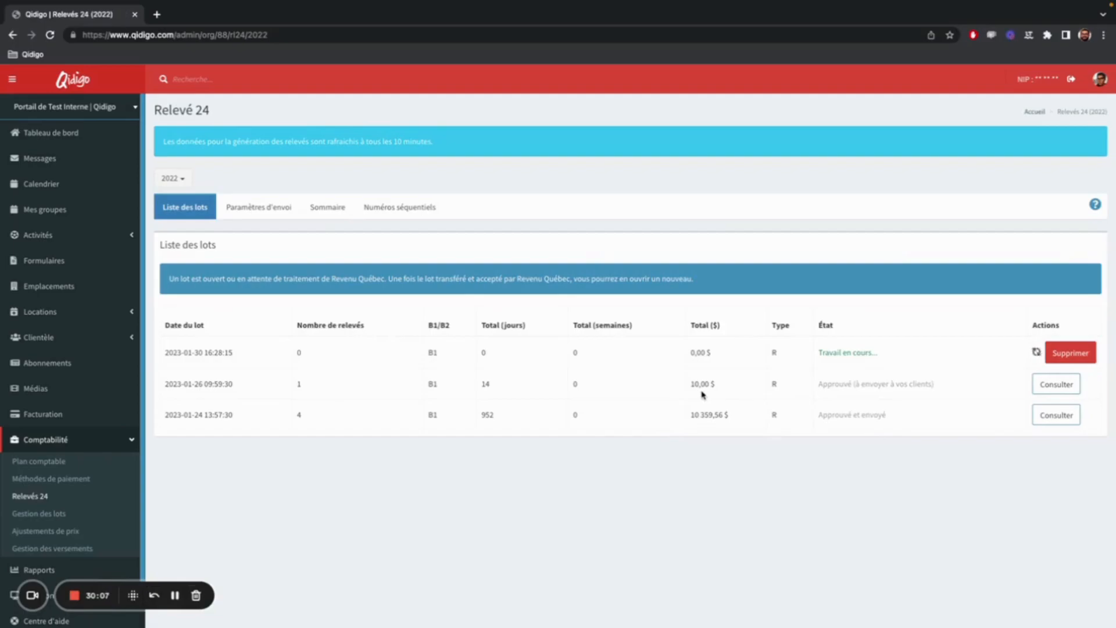
pyautogui.hotkey('ctrl', 'Right')
pyautogui.press('Right')
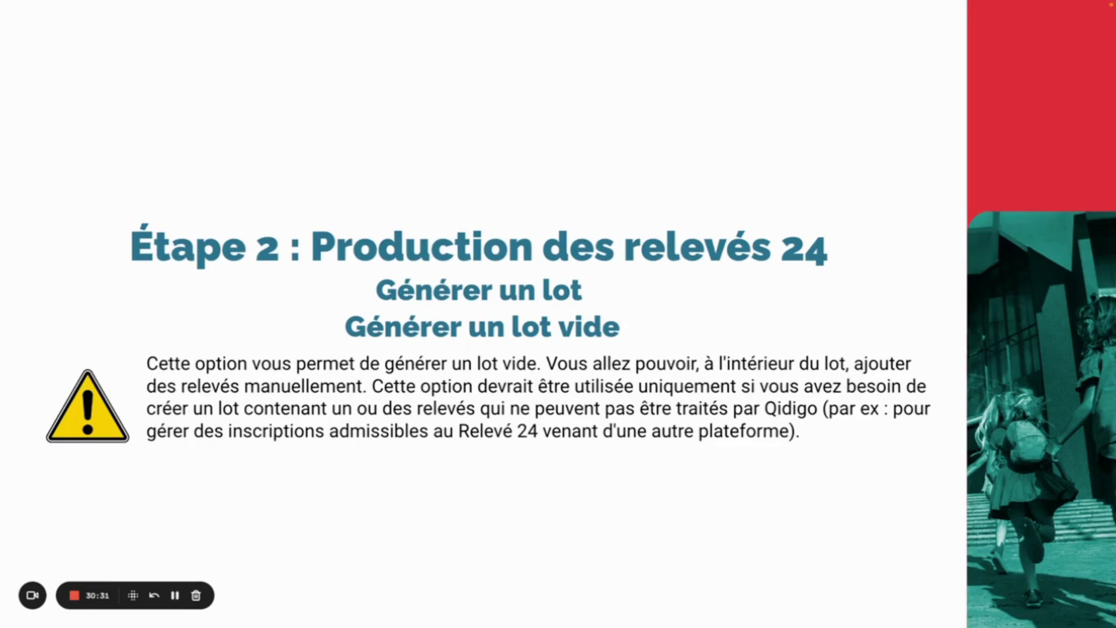
pyautogui.hotkey('ctrl', 'Left')
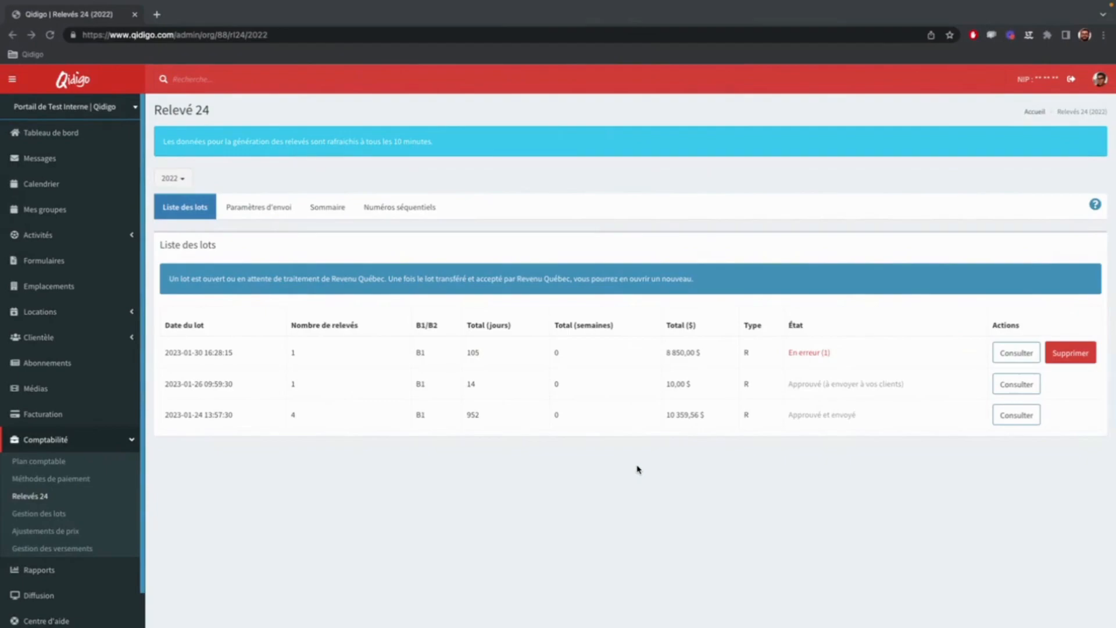
# Delete the single-beneficiary lot and generate an empty daily (B1) lot for 2022.
pyautogui.click(1082, 359)
pyautogui.click(707, 382)
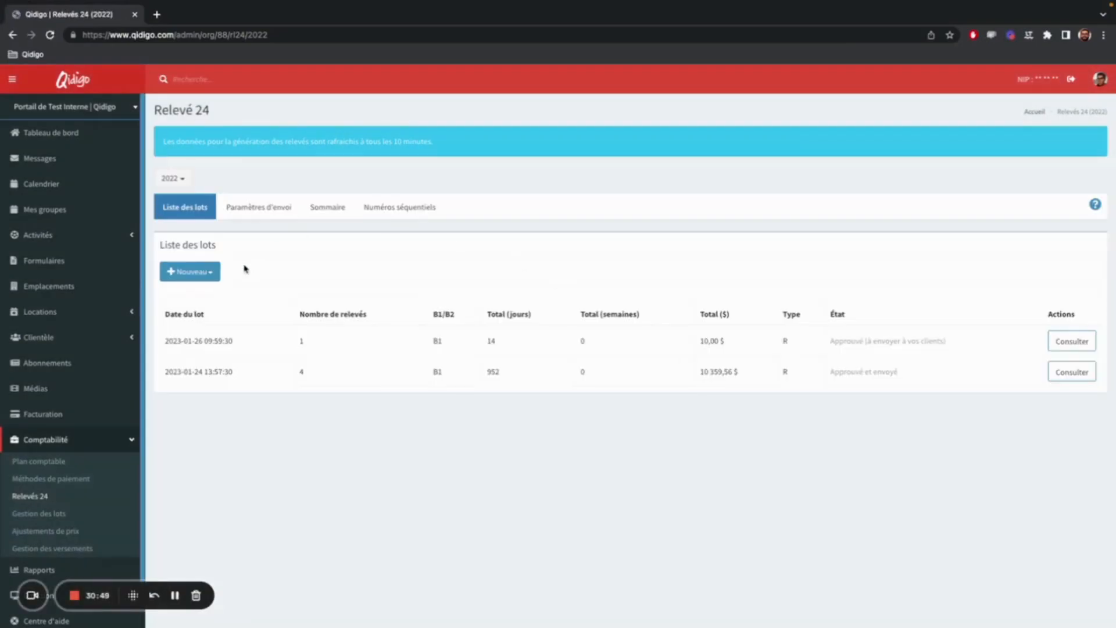
pyautogui.click(199, 271)
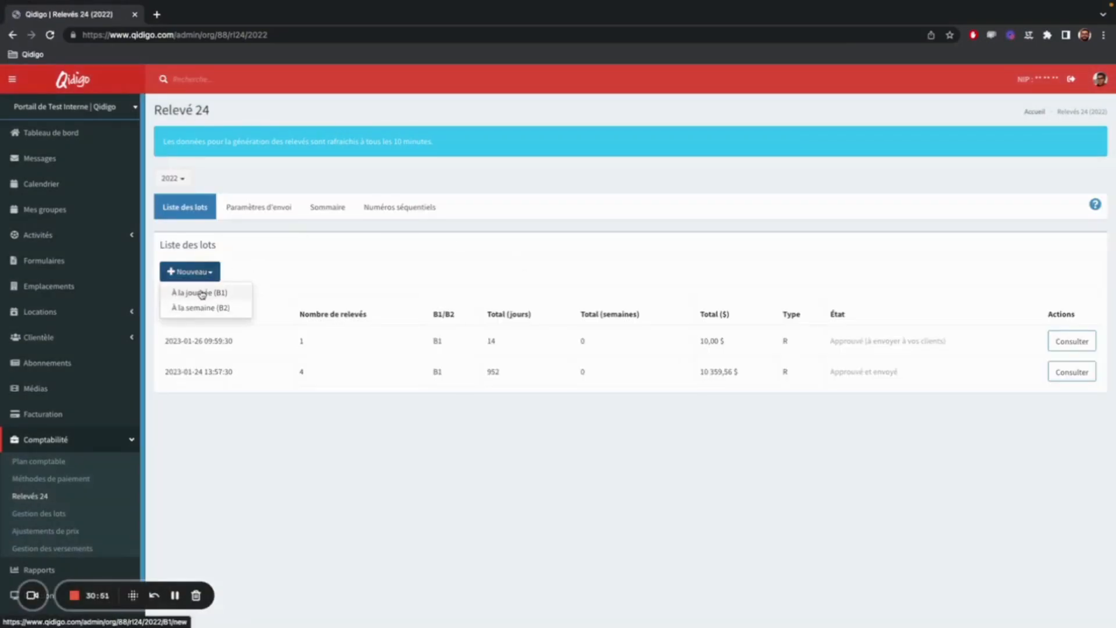
pyautogui.click(200, 292)
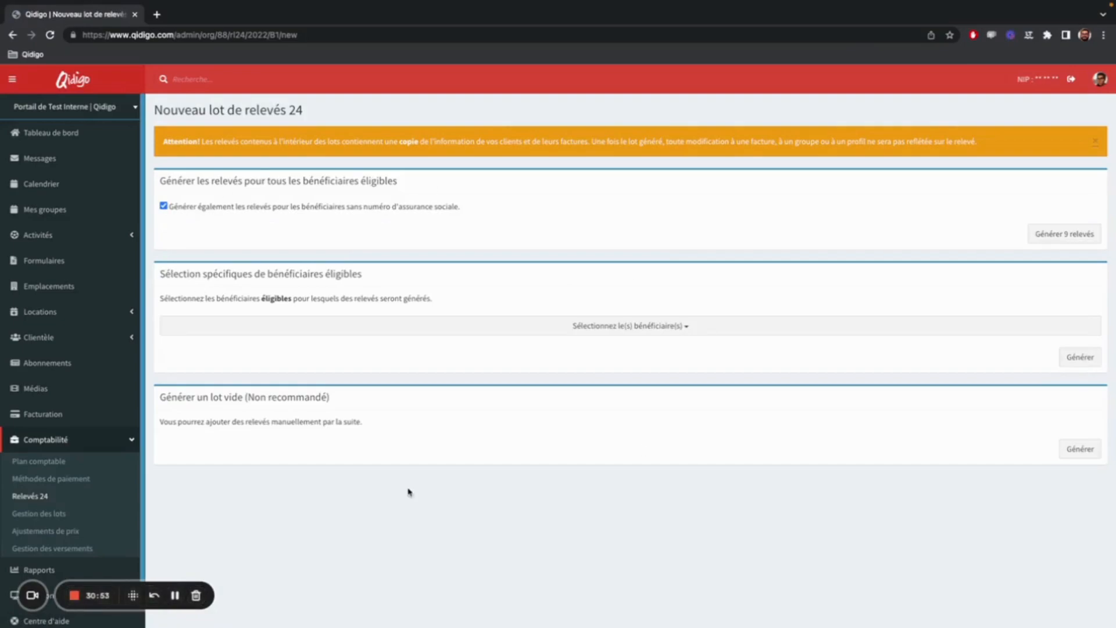
pyautogui.click(1082, 448)
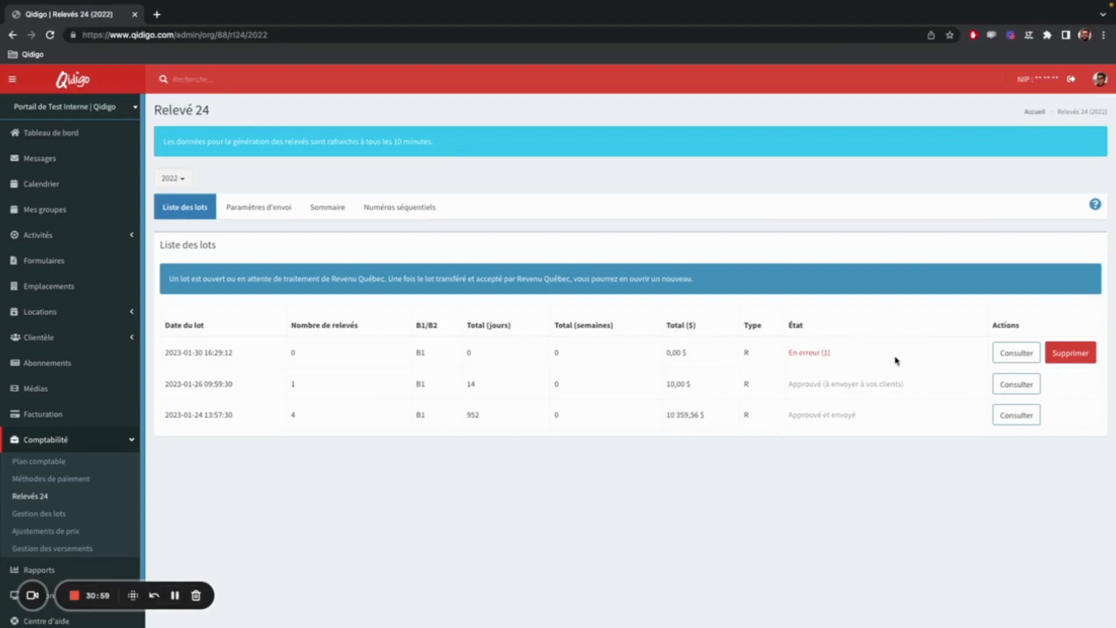
# Open the empty lot, add an empty relevé not linked to any beneficiary, and review its form fields.
pyautogui.click(1012, 353)
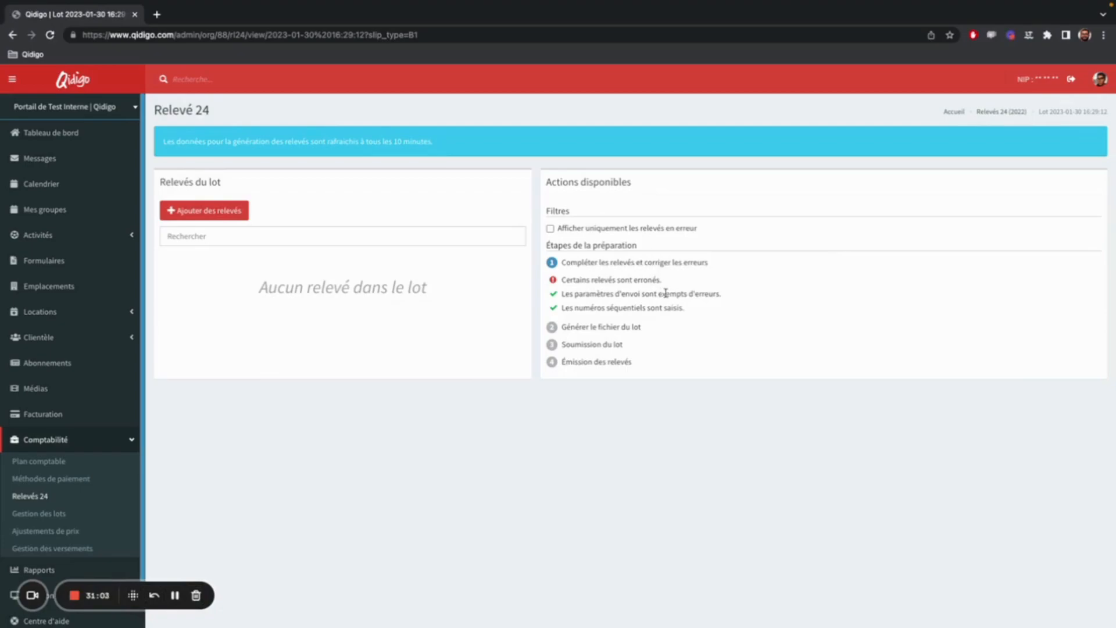
pyautogui.click(224, 217)
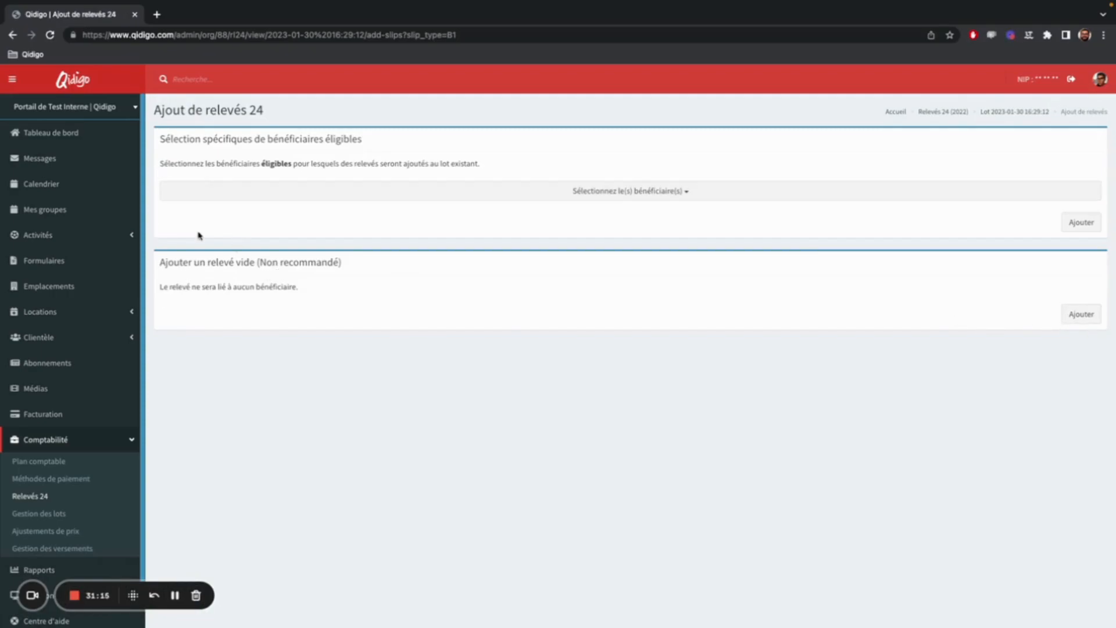
pyautogui.click(1084, 314)
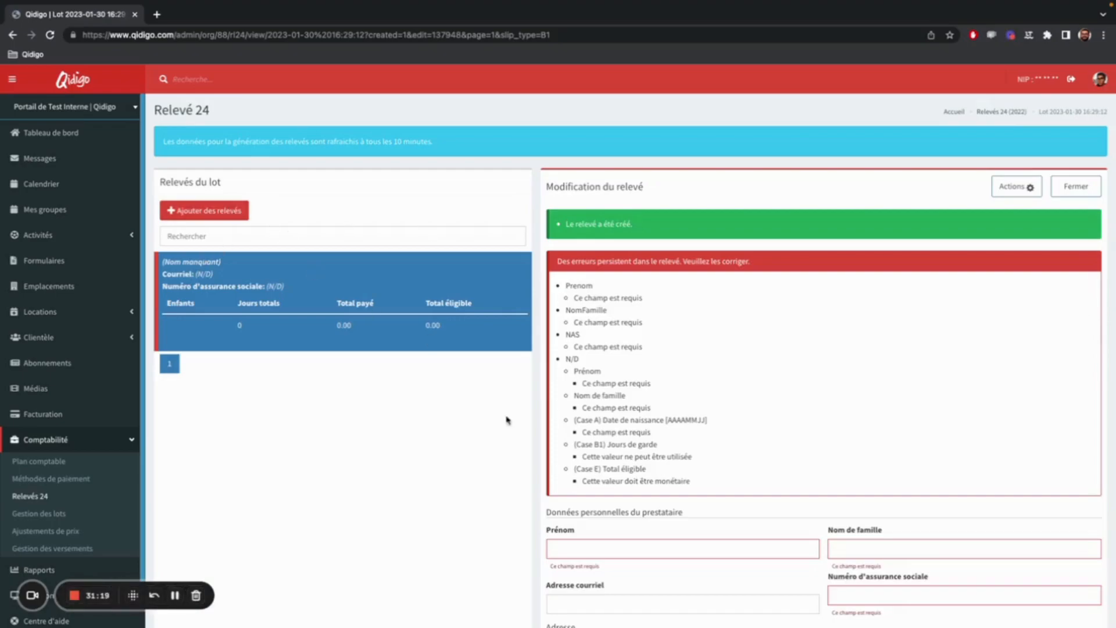
pyautogui.scroll(-5, 700, 406)
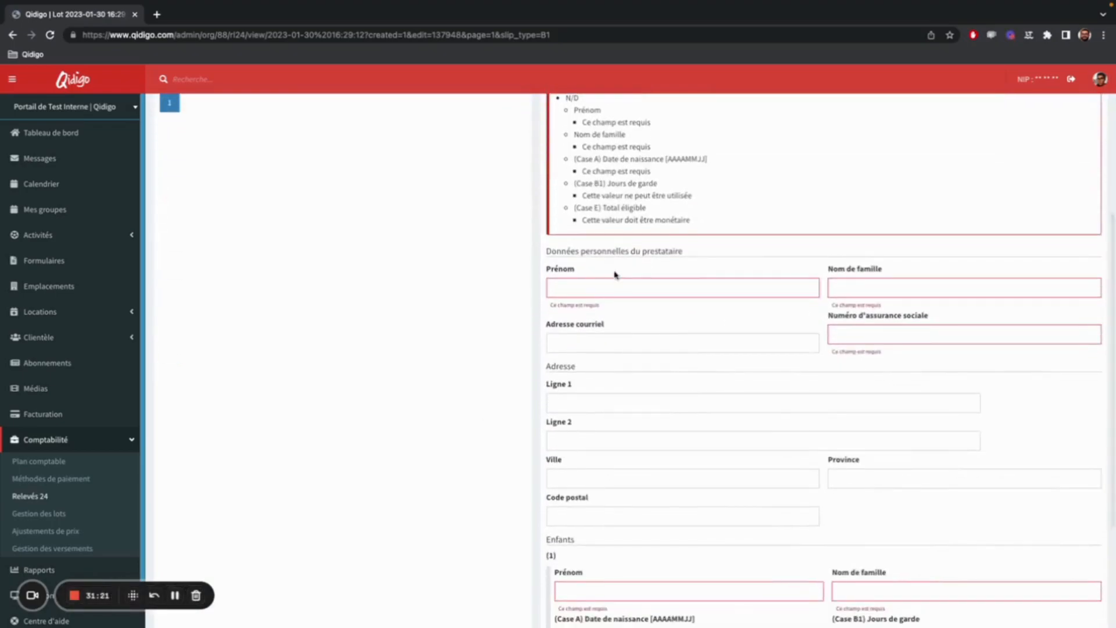
pyautogui.scroll(-3, 748, 296)
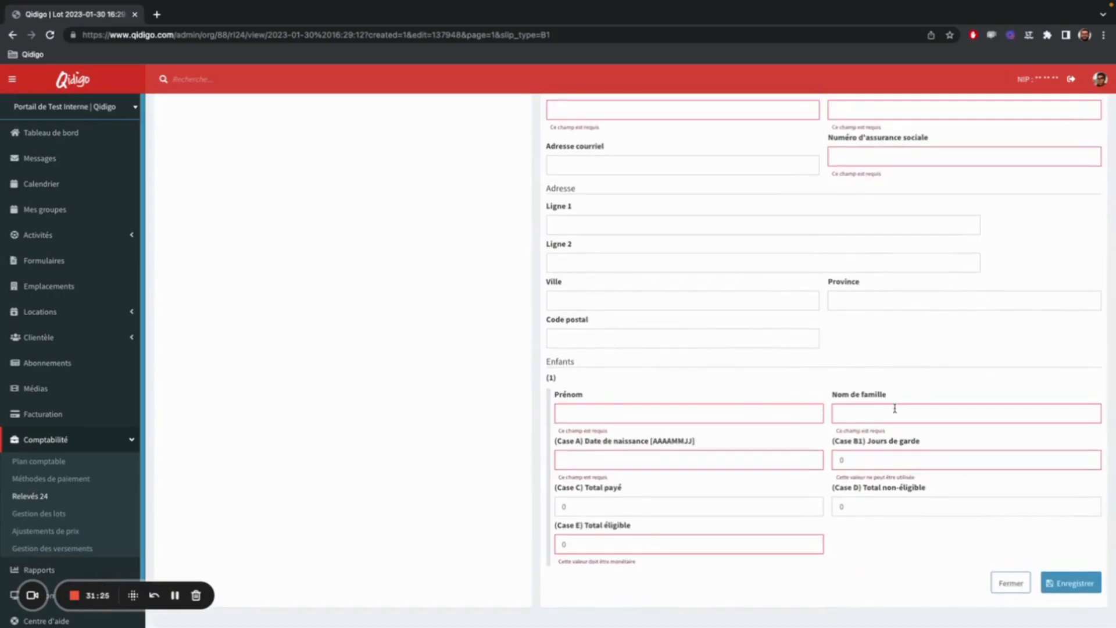
pyautogui.scroll(8, 895, 408)
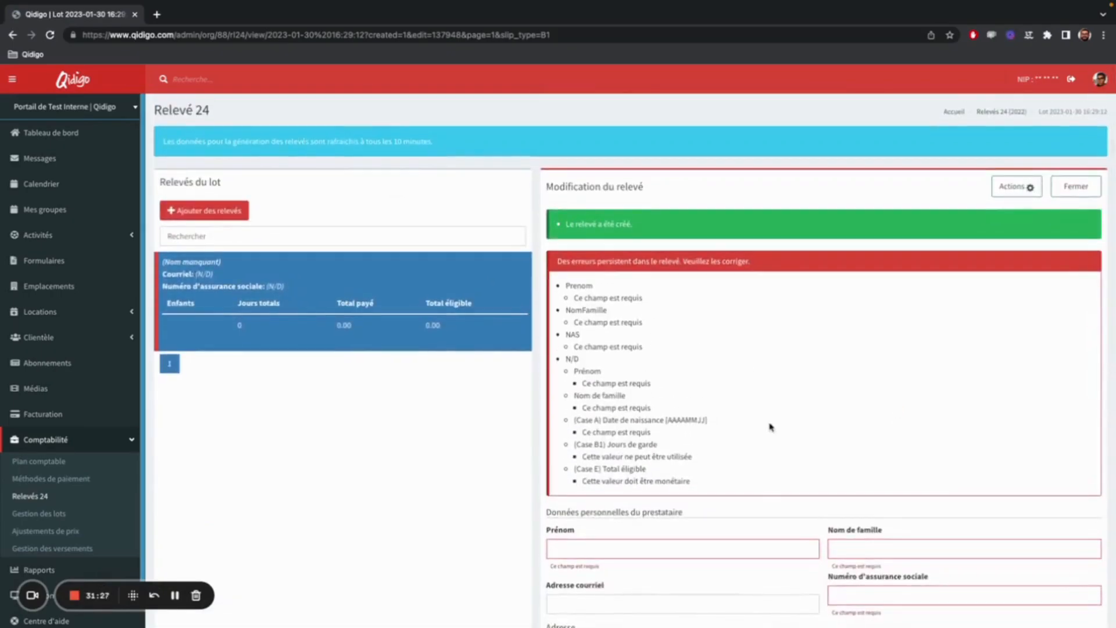
# Return to the 2022 Relevé 24 lot list and delete the manually filled lot.
pyautogui.click(72, 497)
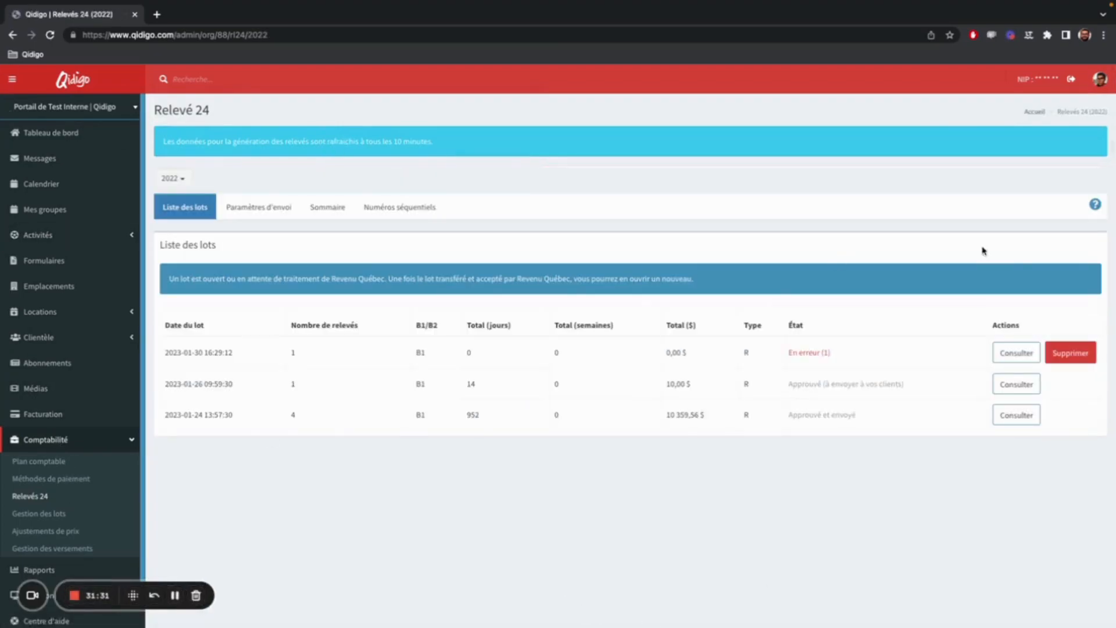
pyautogui.click(1070, 353)
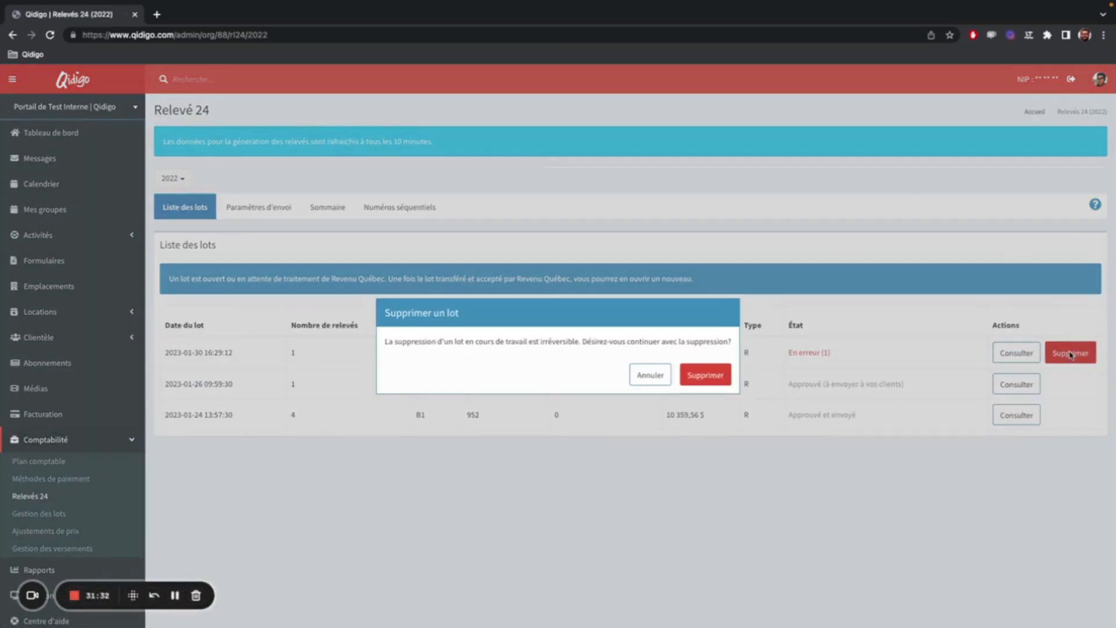
pyautogui.click(717, 376)
# Generate a new daily (B1) lot for all eligible beneficiaries, including those without a social insurance number.
pyautogui.click(195, 271)
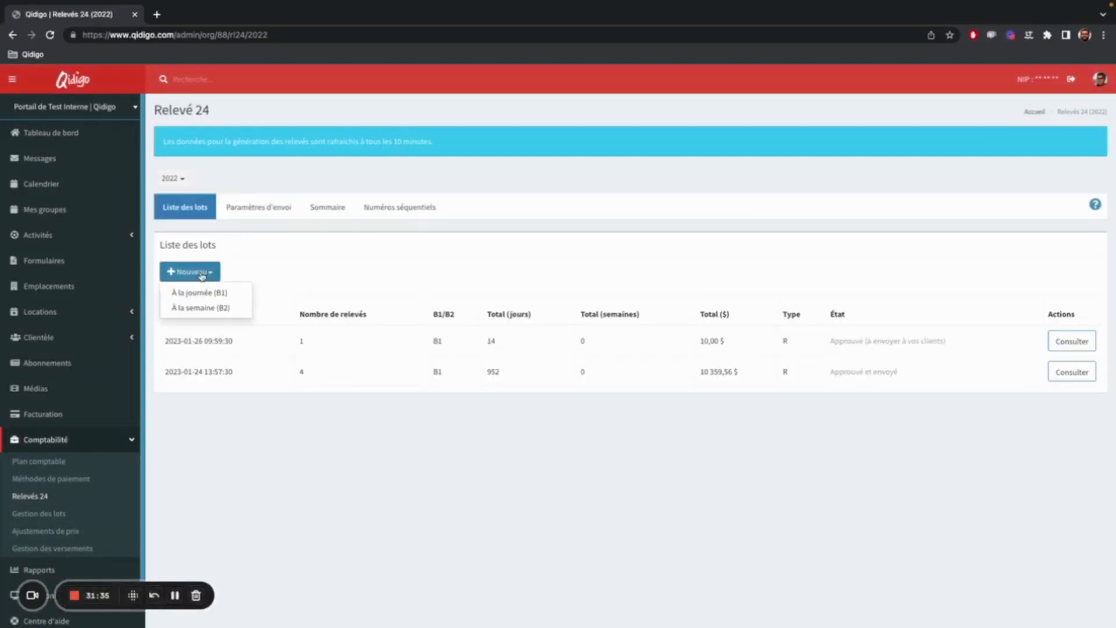
pyautogui.click(199, 292)
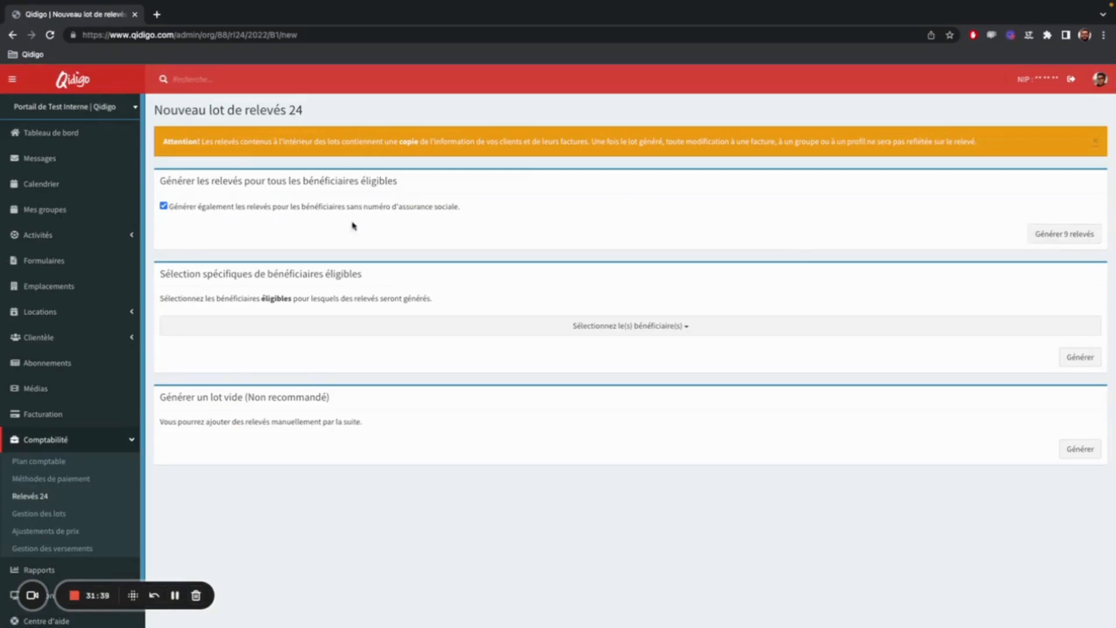
pyautogui.moveTo(158, 182); pyautogui.dragTo(411, 185)
pyautogui.click(415, 240)
pyautogui.moveTo(168, 206); pyautogui.dragTo(470, 216)
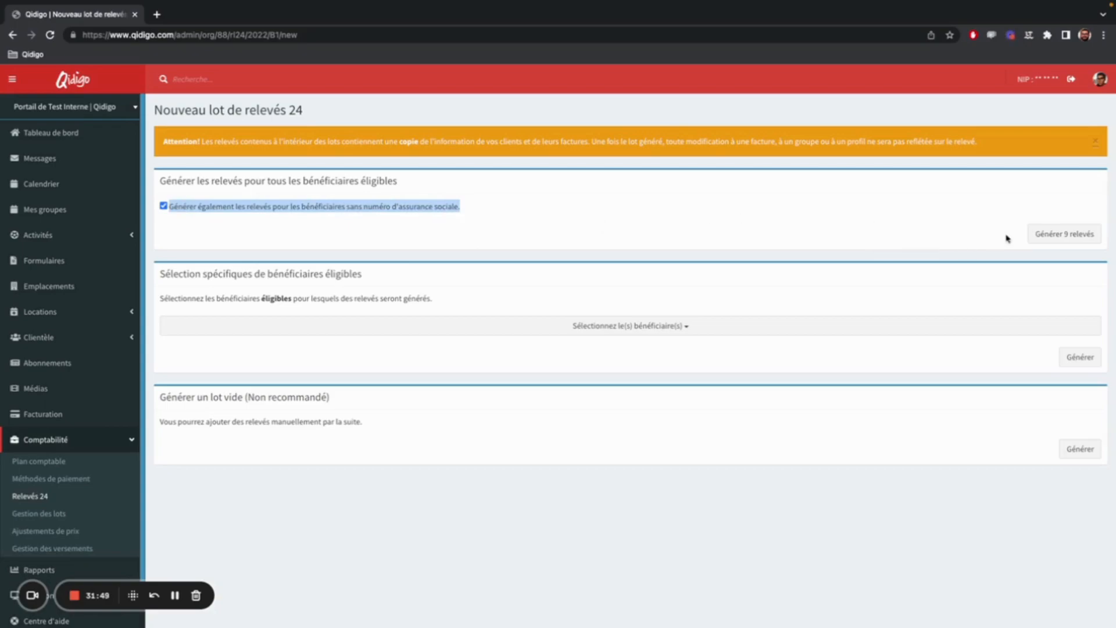
pyautogui.click(1066, 235)
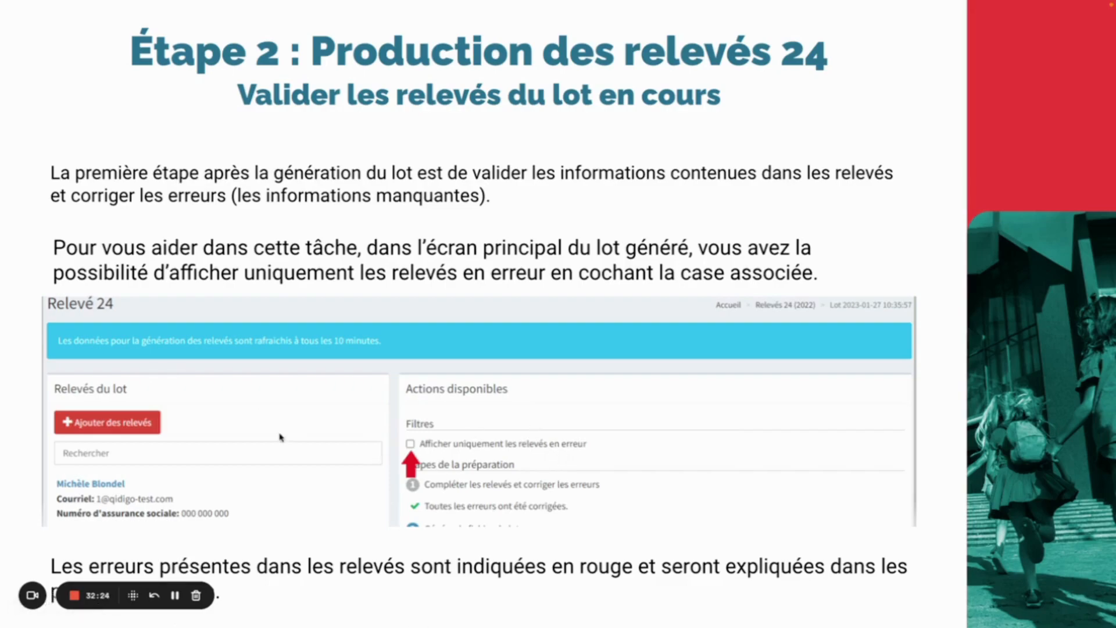
# Check the new lot's status and number of relevés in the lot list, and open the lot.
pyautogui.click(174, 595)
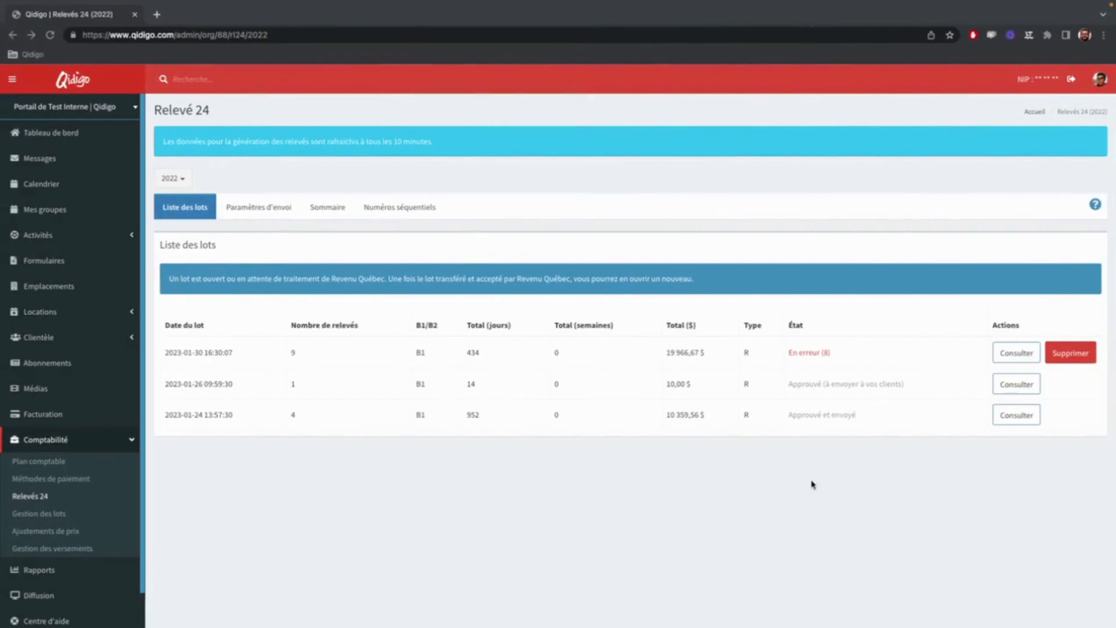
pyautogui.moveTo(787, 352); pyautogui.dragTo(877, 353)
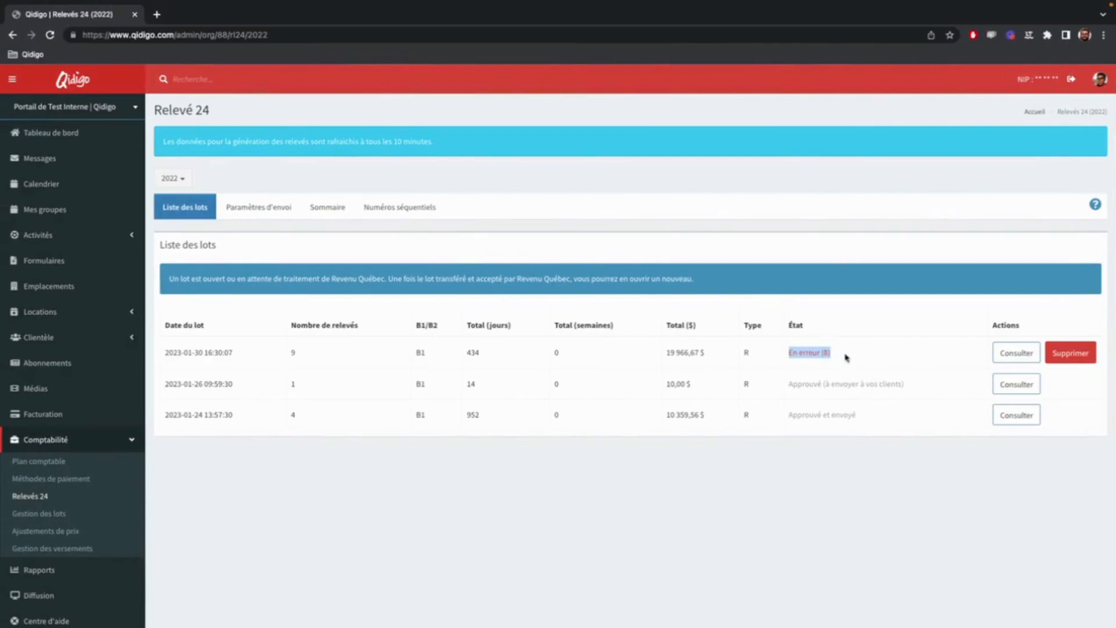
pyautogui.moveTo(352, 363); pyautogui.dragTo(284, 355)
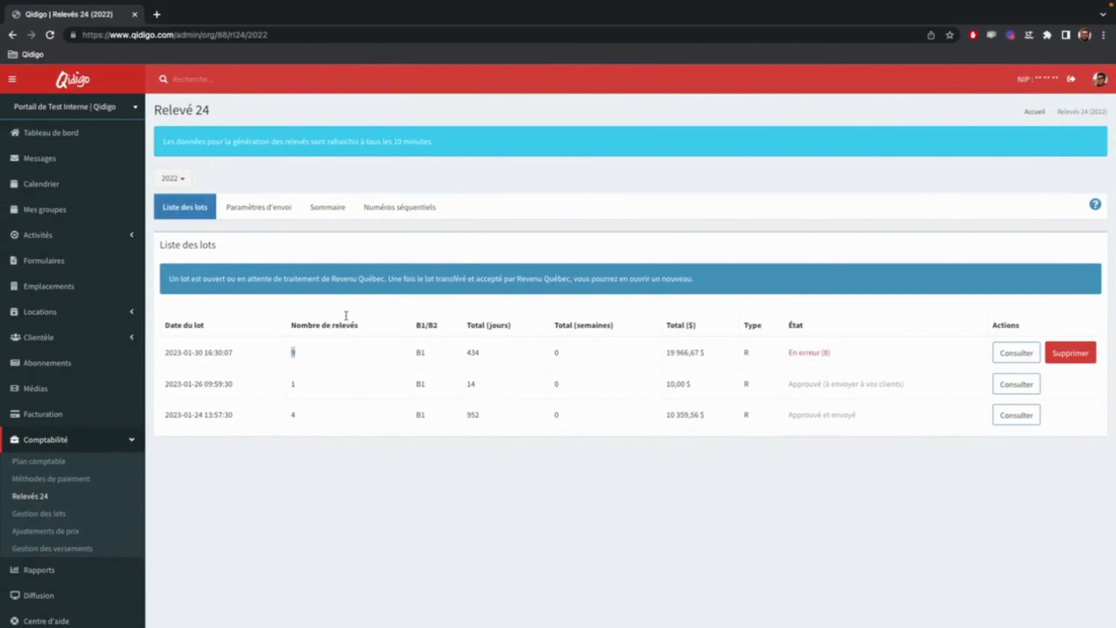
pyautogui.click(1016, 355)
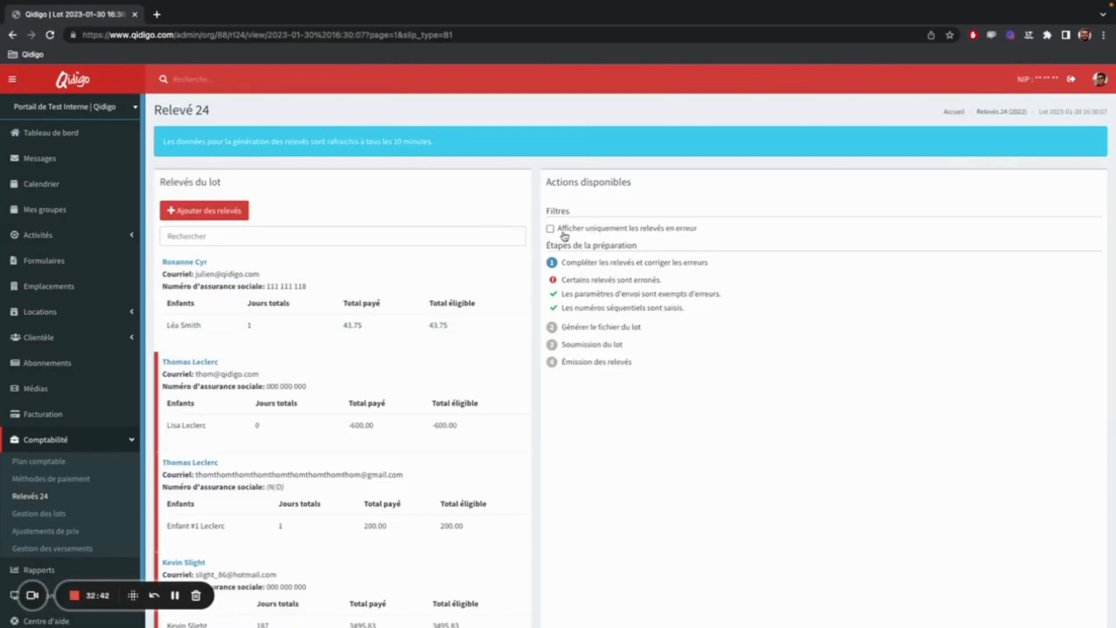
# Filter the lot to only the relevés in error, look through them, and remove the filter.
pyautogui.click(632, 232)
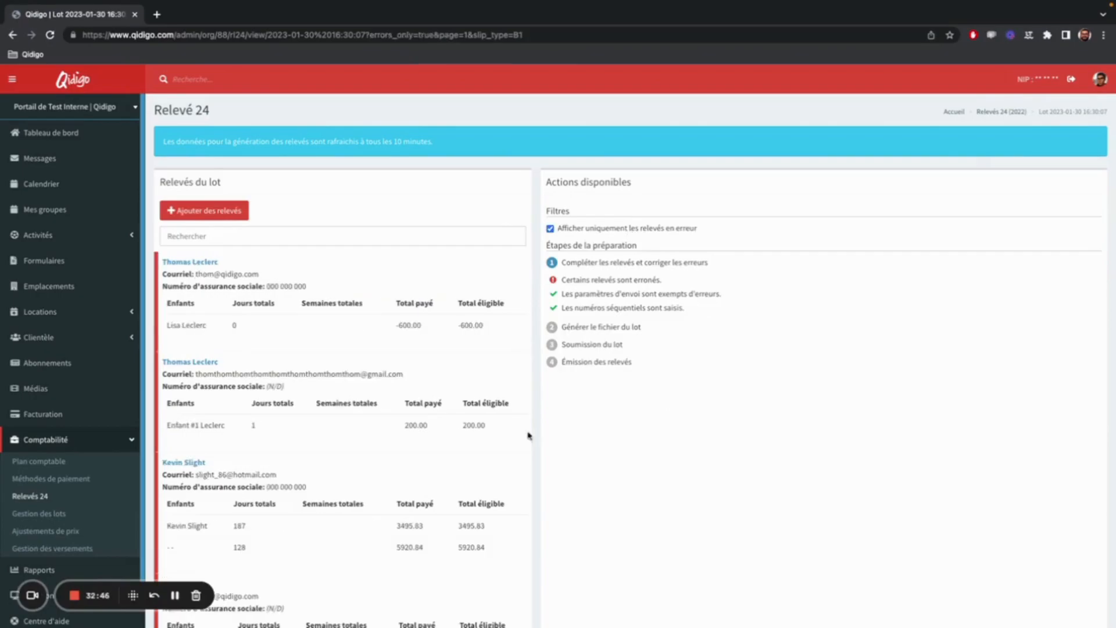
pyautogui.scroll(-2, 318, 311)
pyautogui.scroll(-8, 318, 310)
pyautogui.scroll(12, 381, 426)
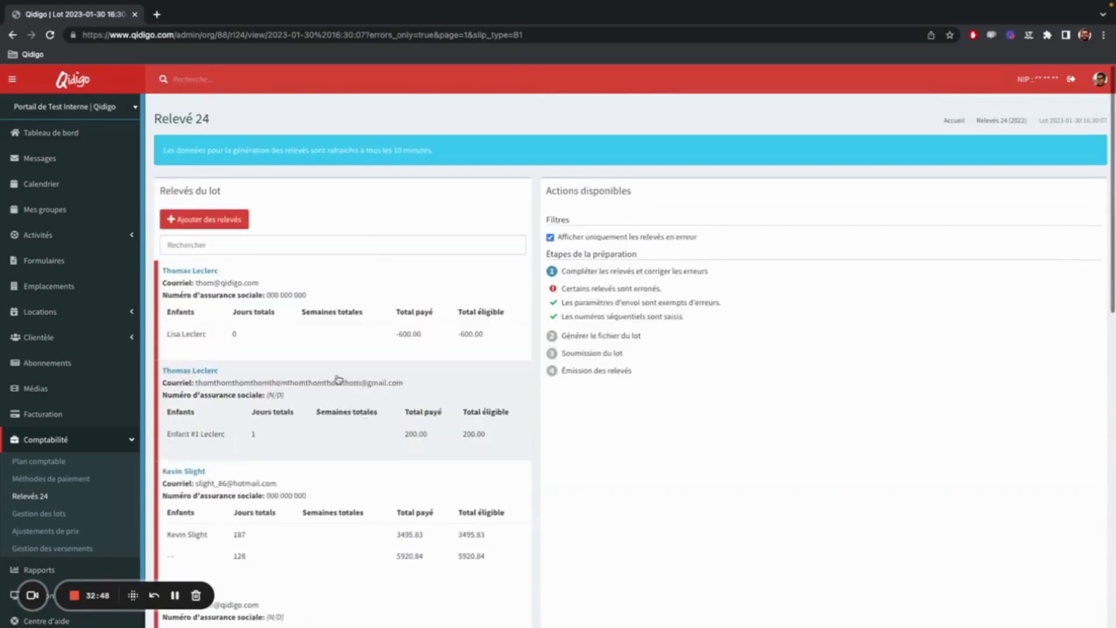
pyautogui.click(565, 230)
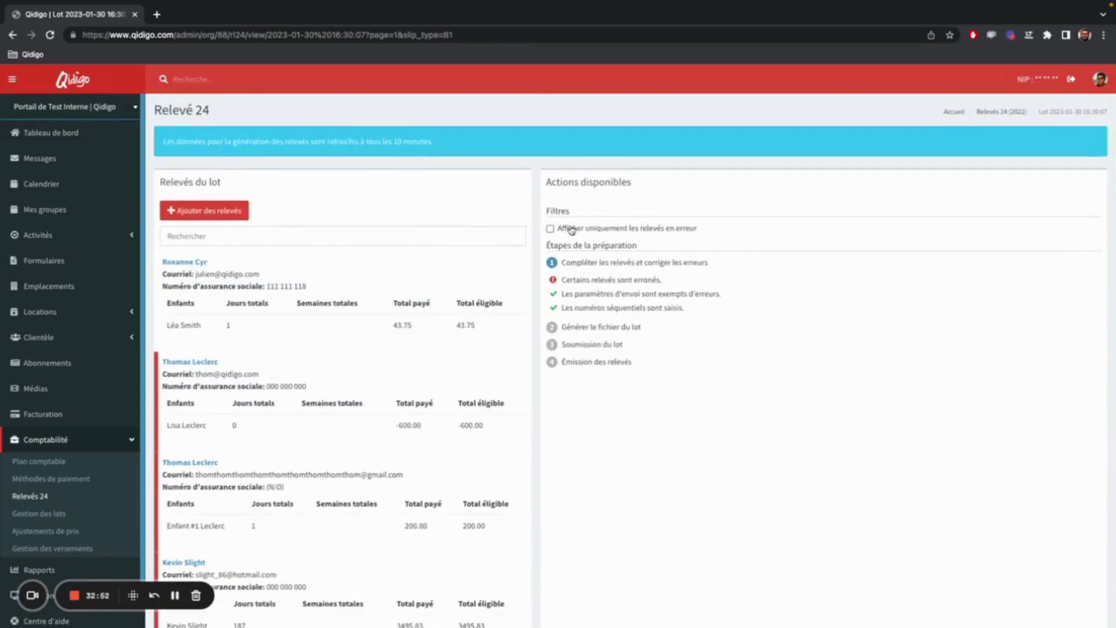
# Review the personal, address and child details of the lot's first relevé and return to the lot overview.
pyautogui.click(338, 303)
pyautogui.scroll(-1, 776, 321)
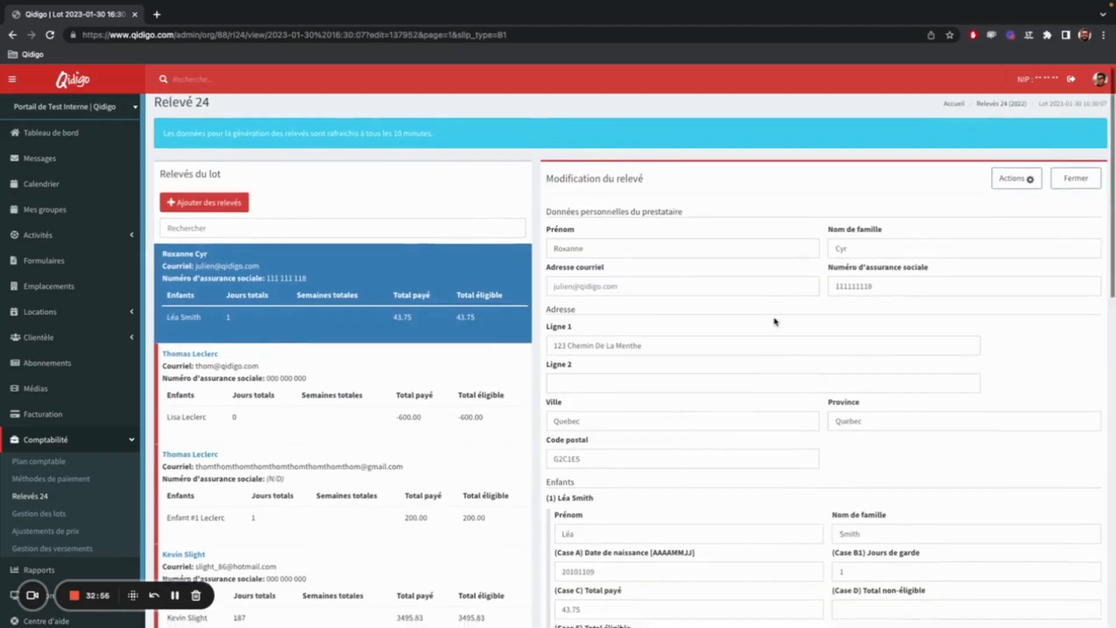
pyautogui.scroll(-6, 776, 322)
pyautogui.scroll(5, 776, 322)
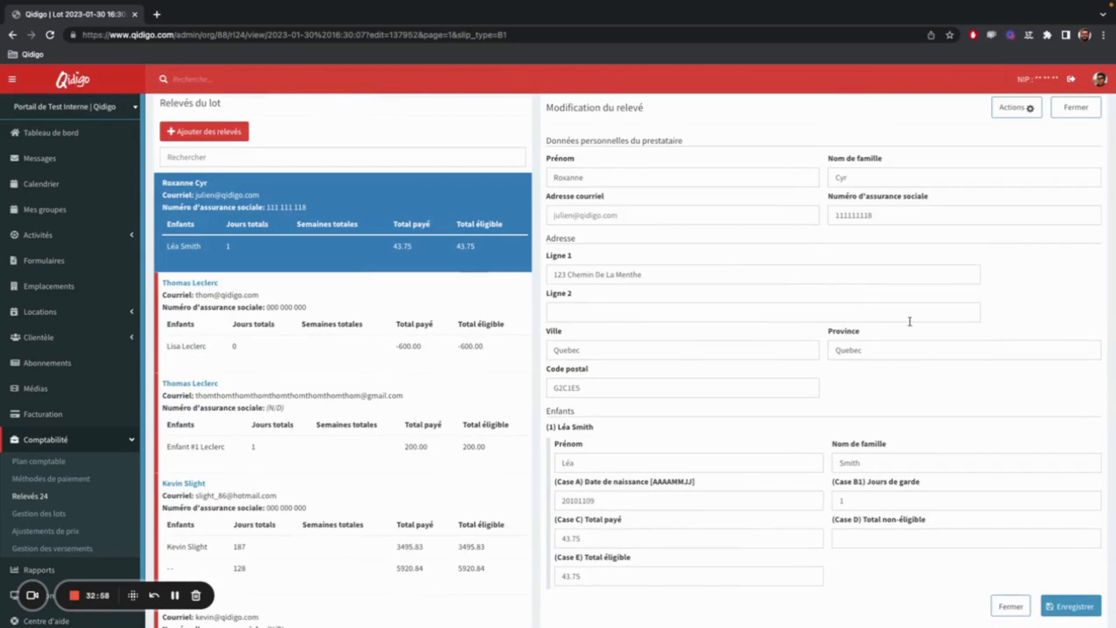
pyautogui.scroll(1, 912, 308)
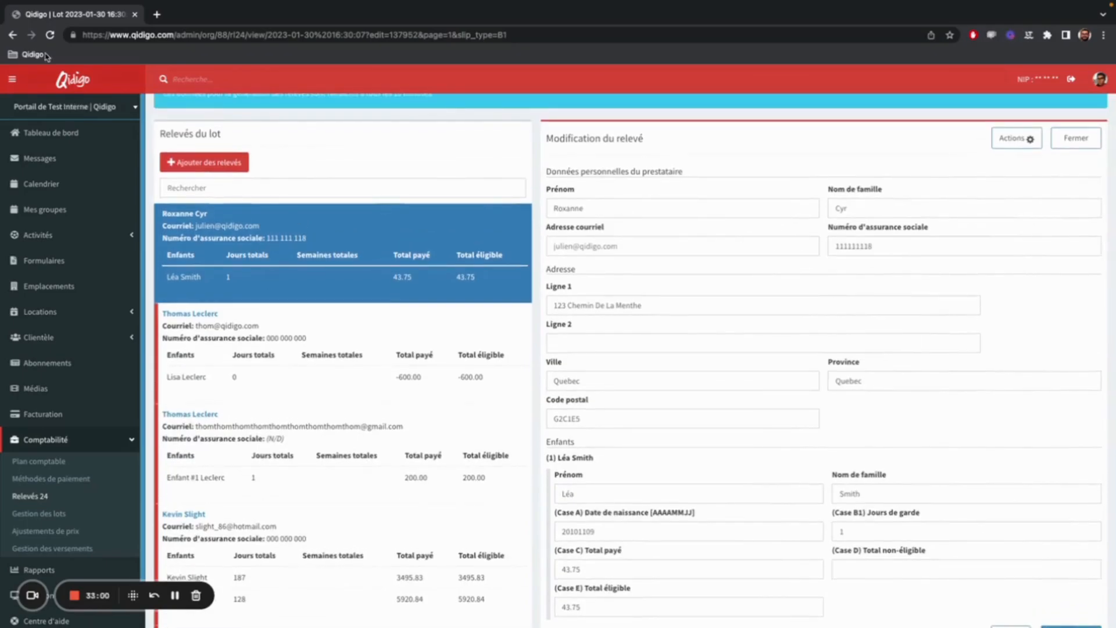
pyautogui.click(12, 35)
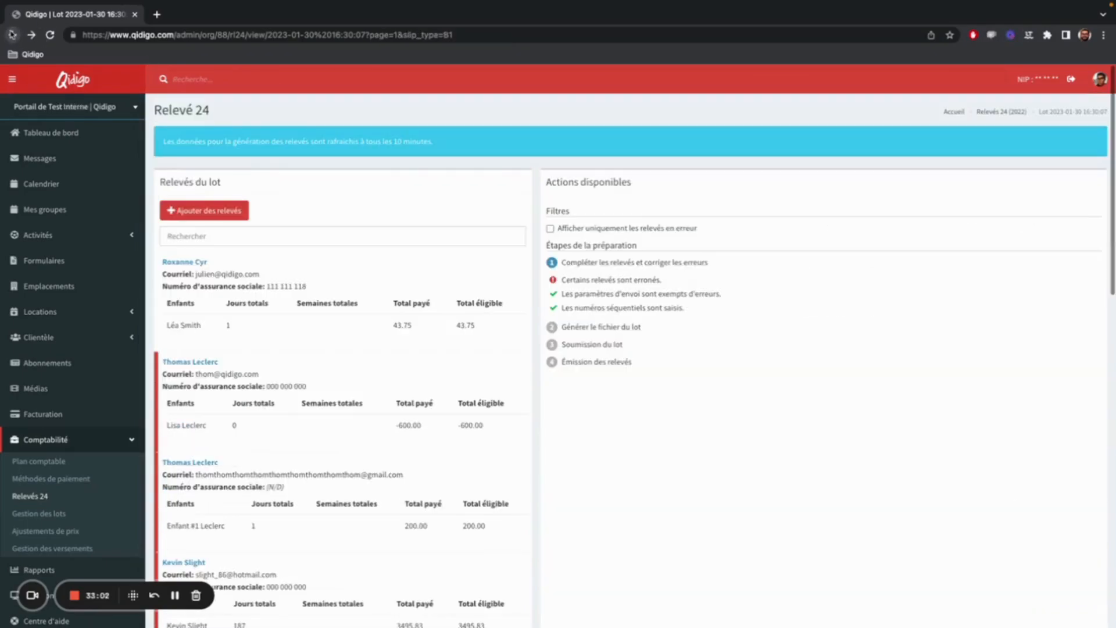
pyautogui.click(61, 499)
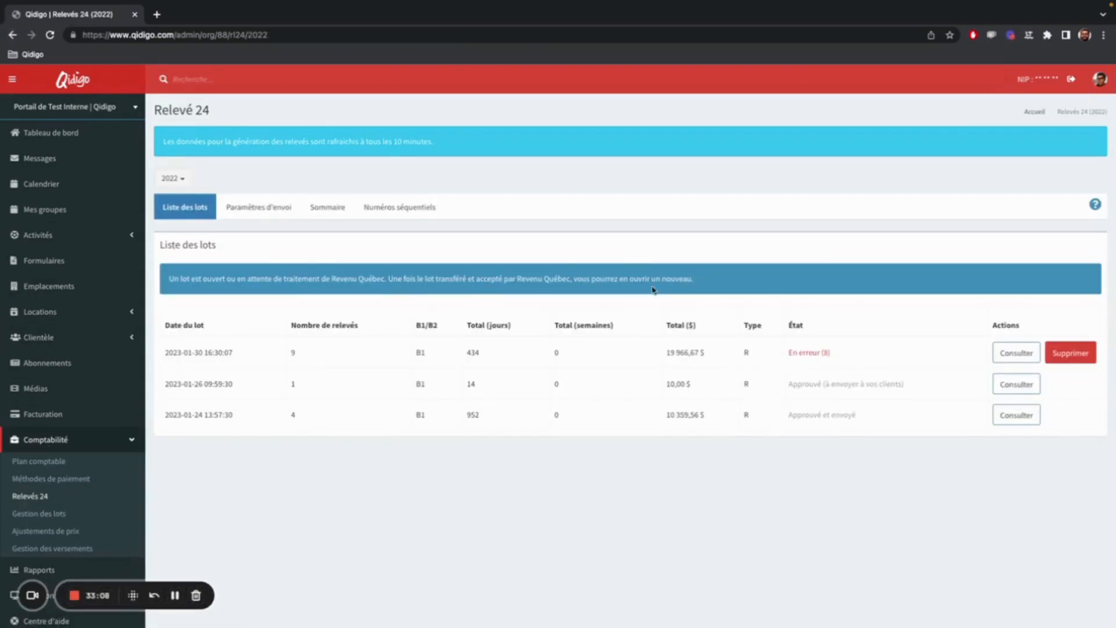
pyautogui.click(1027, 353)
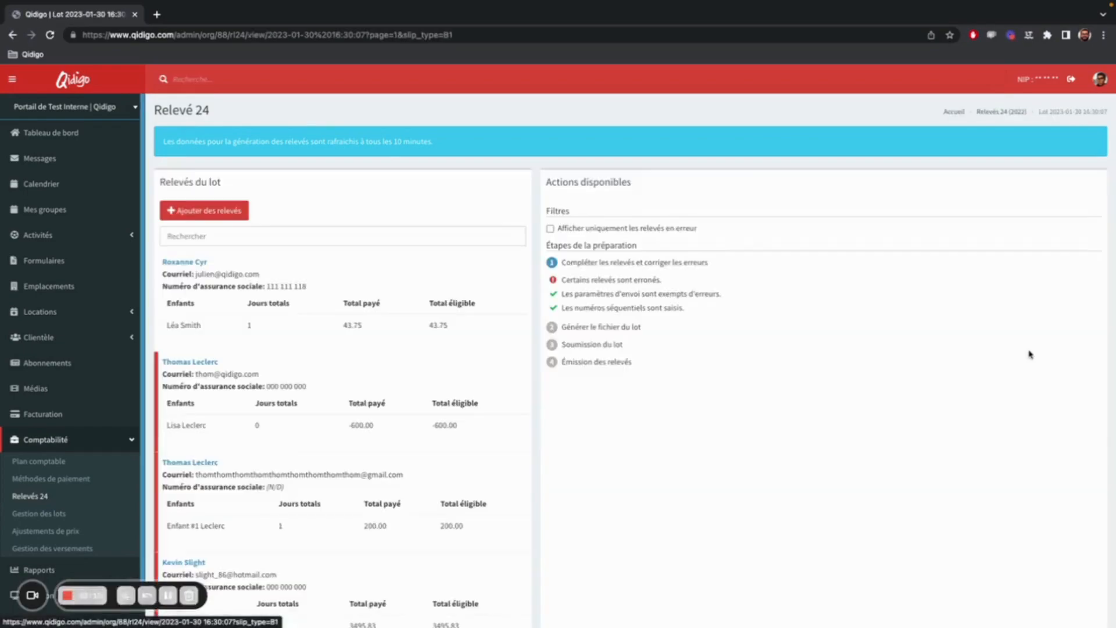
pyautogui.click(567, 232)
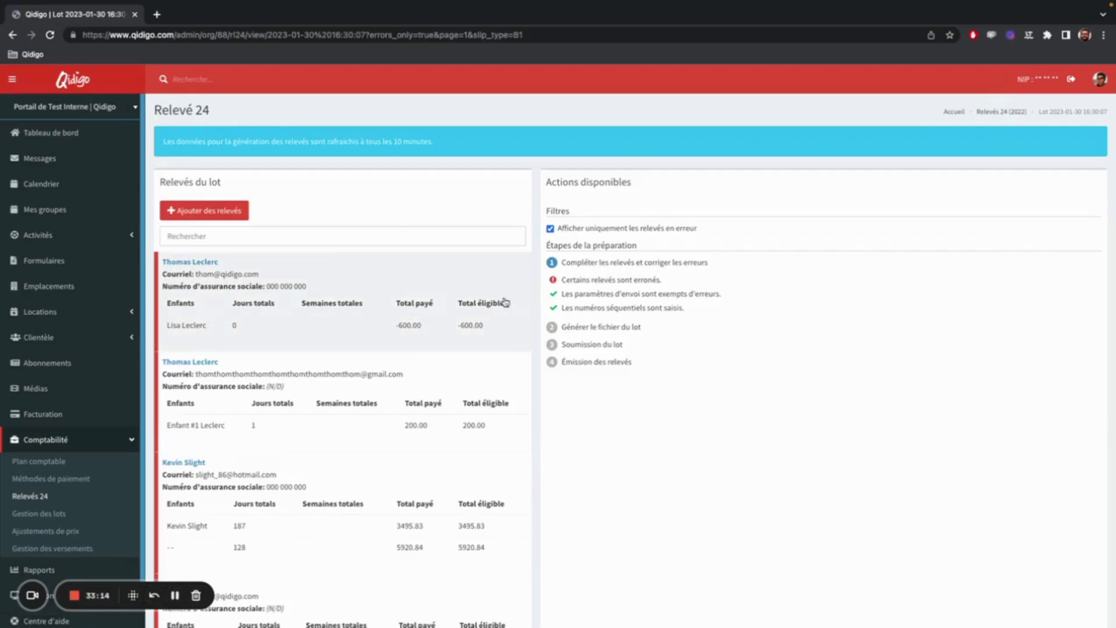
# Open the relevé in error that covers three children and display its provider and address fields.
pyautogui.scroll(-3, 421, 381)
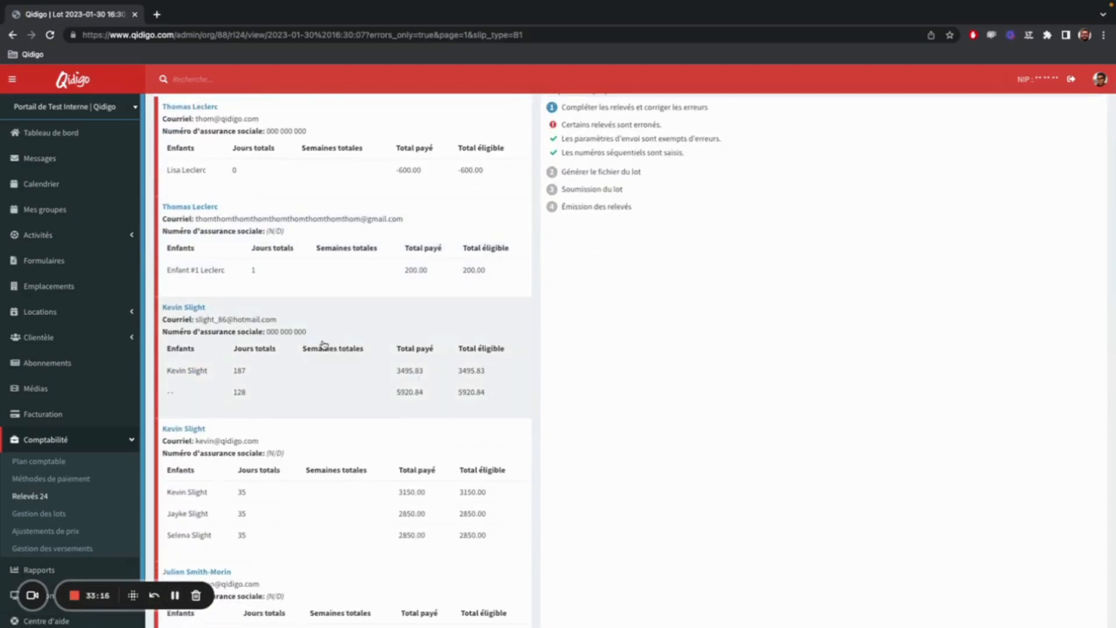
pyautogui.scroll(-2, 324, 345)
pyautogui.click(391, 429)
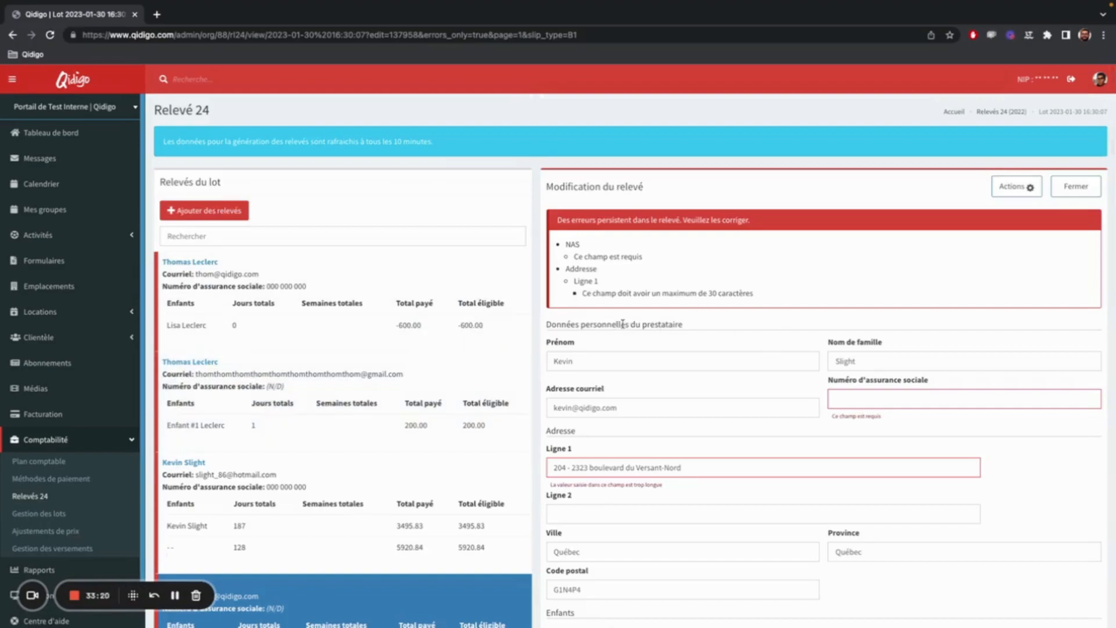
pyautogui.scroll(-2, 621, 444)
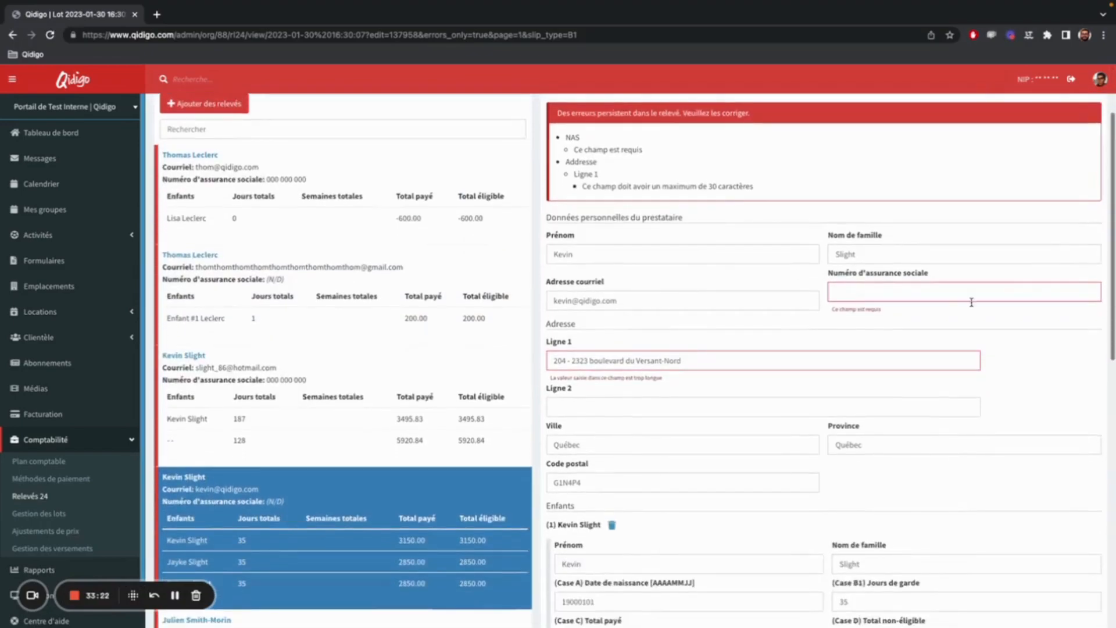
# Check the listed errors and shorten address line 1 to the 30-character limit by removing the apartment number and abbreviating "boulevard" to "bld".
pyautogui.moveTo(941, 275); pyautogui.dragTo(830, 276)
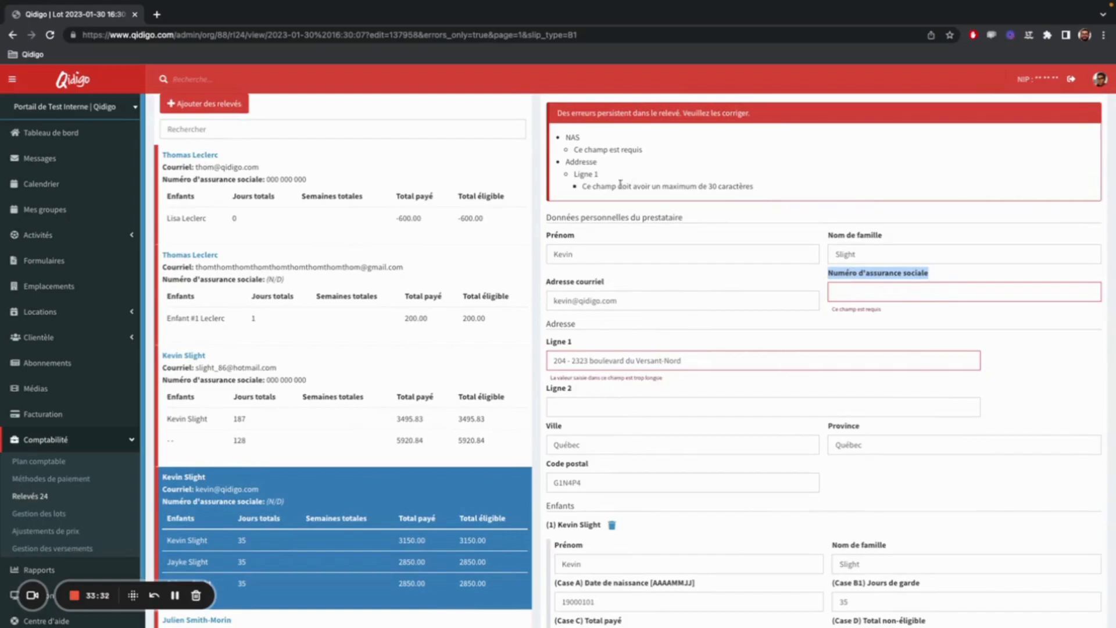
pyautogui.moveTo(577, 187); pyautogui.dragTo(764, 185)
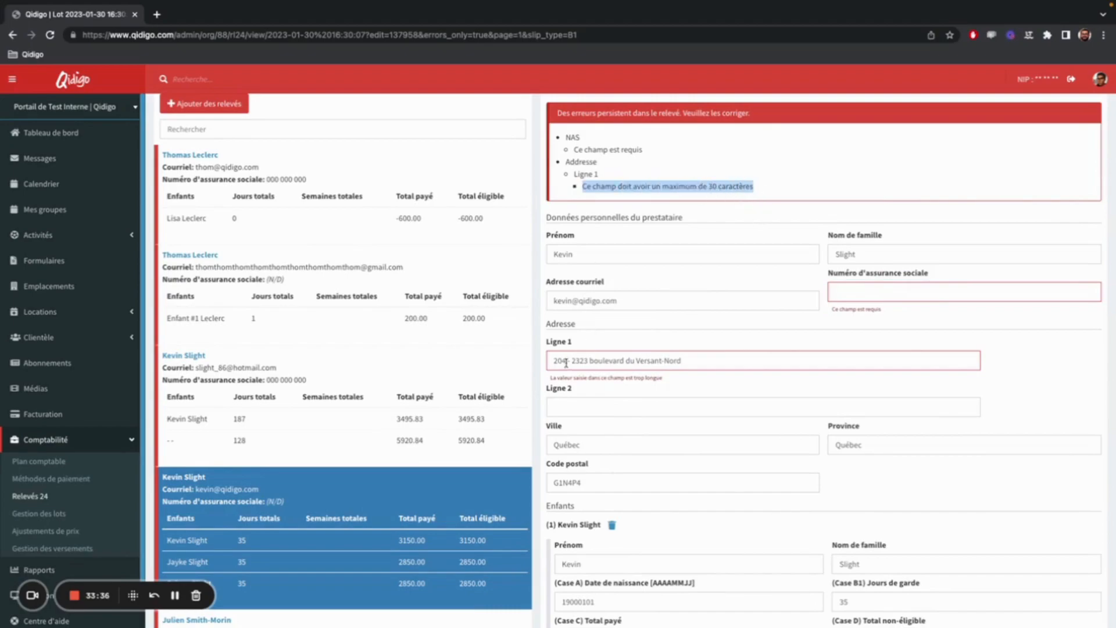
pyautogui.moveTo(571, 359); pyautogui.dragTo(544, 359)
pyautogui.press('BackSpace')
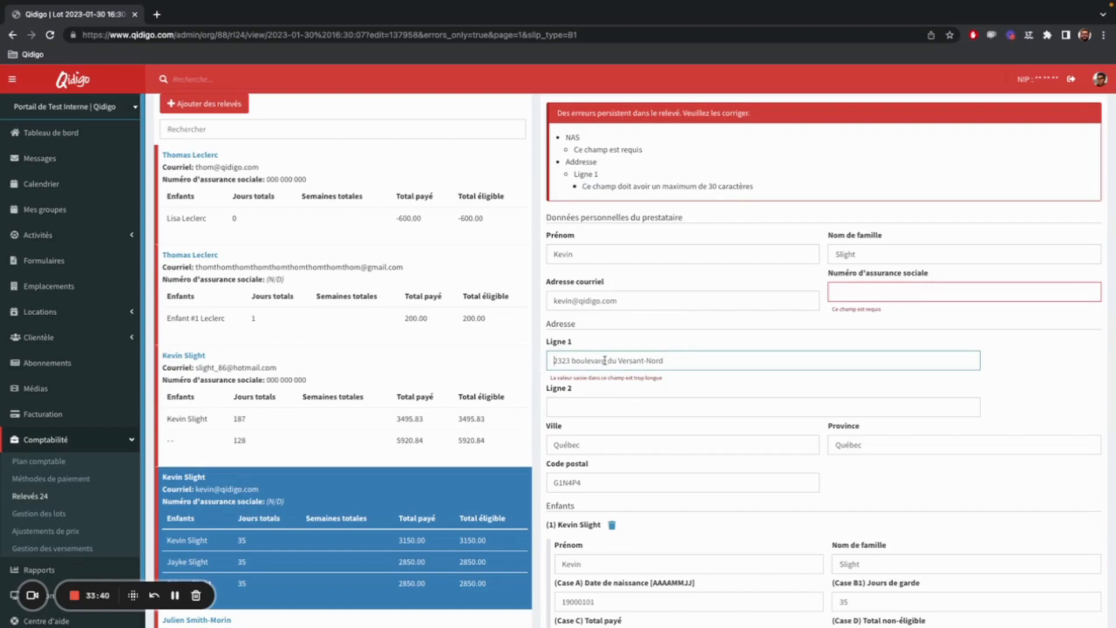
pyautogui.moveTo(602, 360); pyautogui.dragTo(574, 359)
pyautogui.press('BackSpace')
pyautogui.scroll(-3, 854, 366)
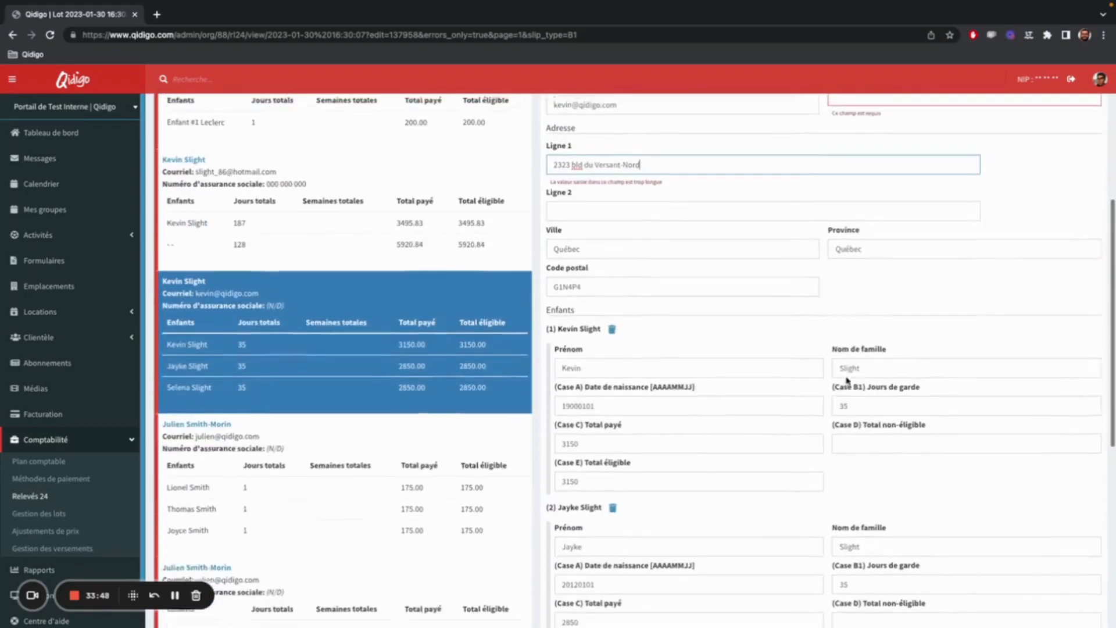
# Fill in the provider's missing social insurance number and save the relevé.
pyautogui.scroll(3, 848, 381)
pyautogui.click(857, 256)
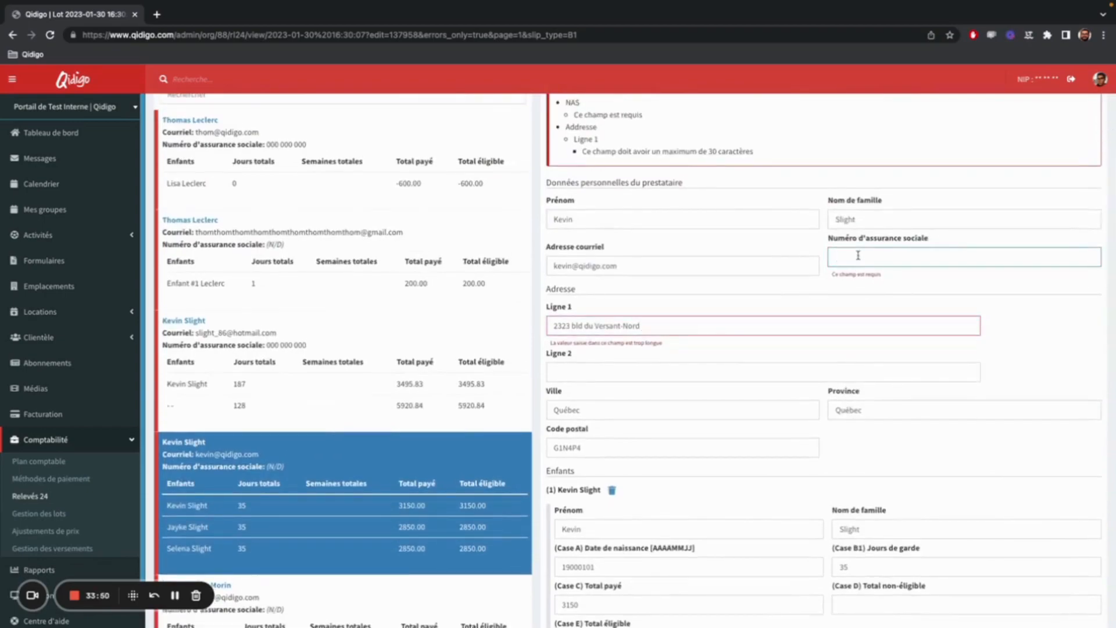
pyautogui.write('000000000')
pyautogui.click(880, 280)
pyautogui.scroll(-10, 972, 263)
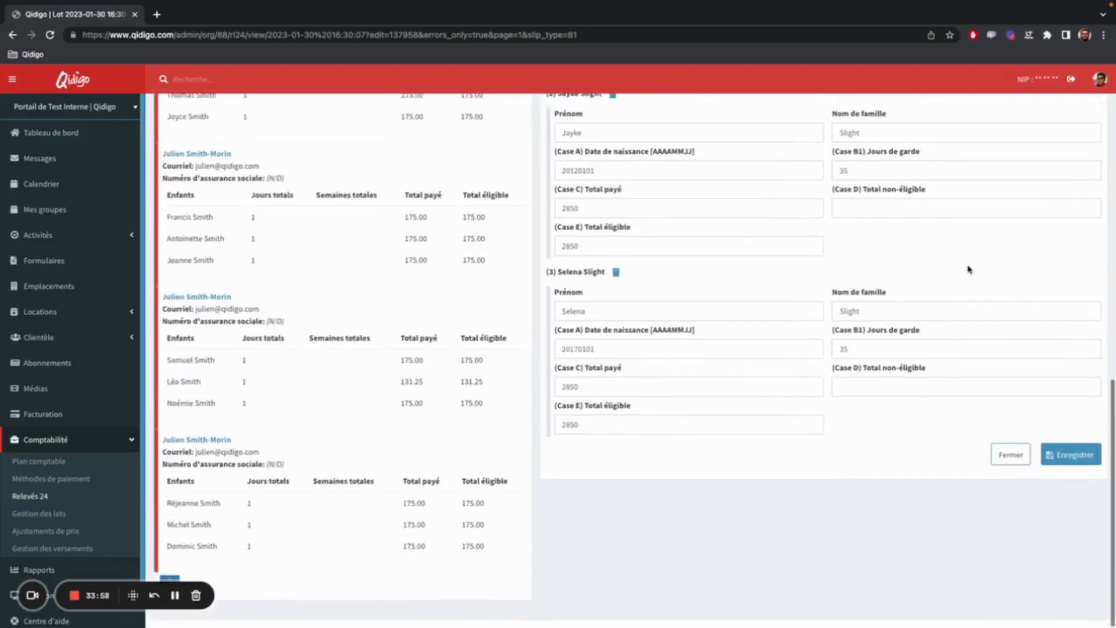
pyautogui.click(1071, 462)
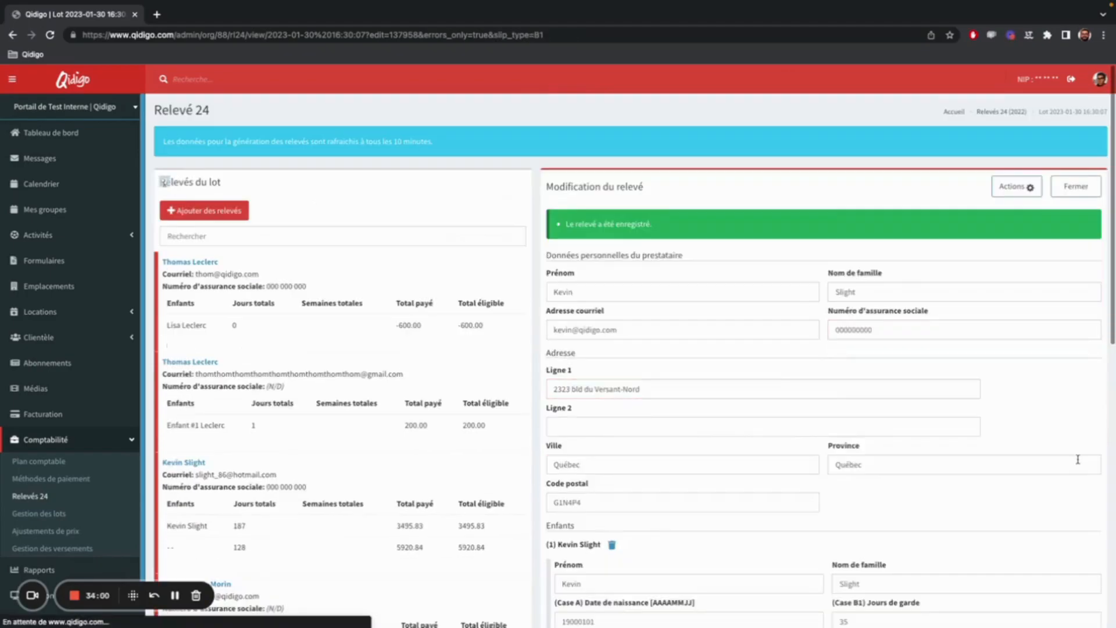
# Review the saved relevé's provider, address and child details from beginning to end.
pyautogui.scroll(-10, 910, 319)
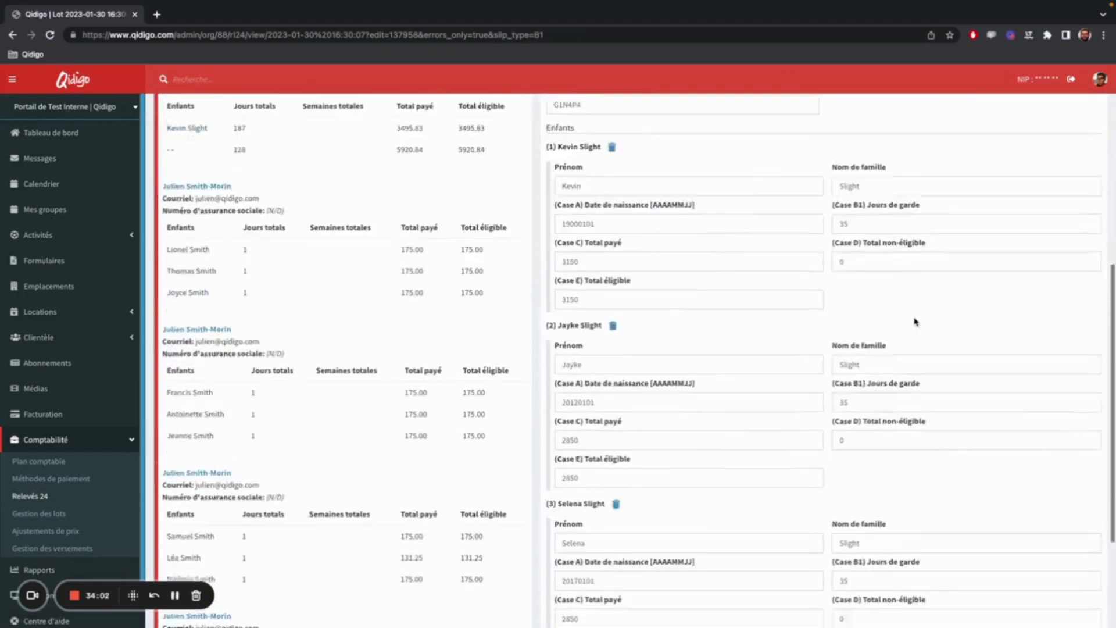
pyautogui.scroll(10, 915, 322)
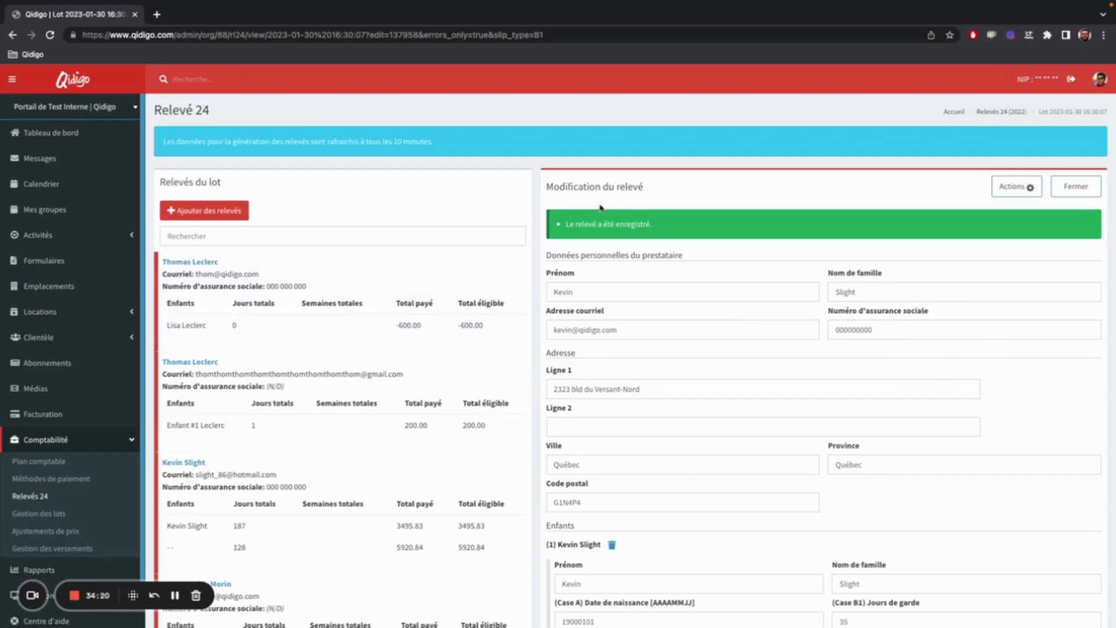
pyautogui.scroll(-3, 716, 229)
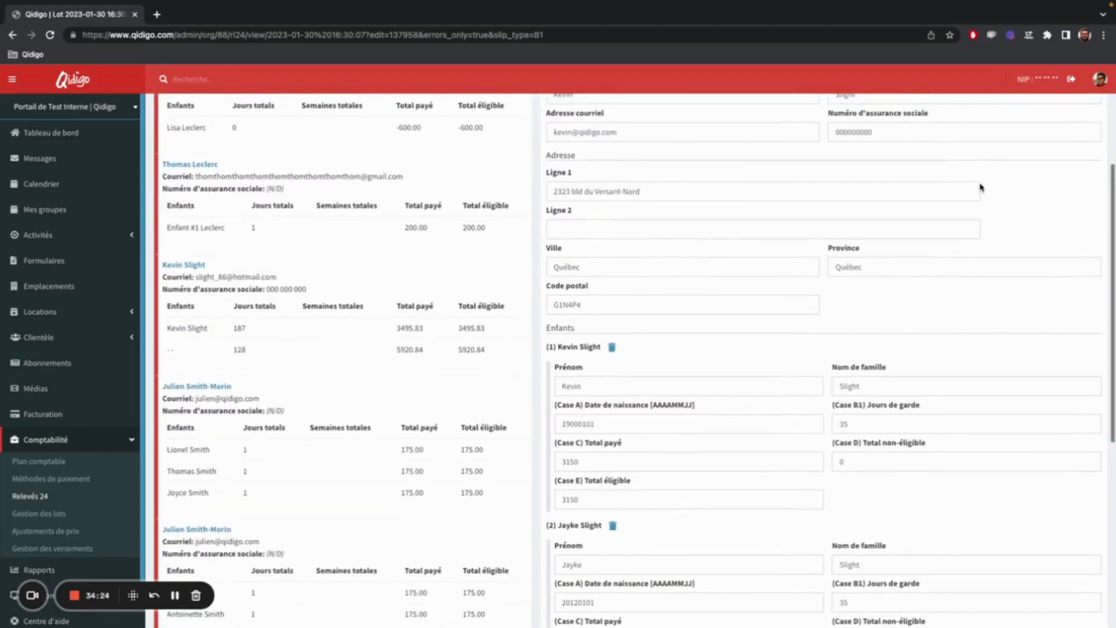
pyautogui.scroll(-3, 852, 149)
pyautogui.scroll(-3, 852, 150)
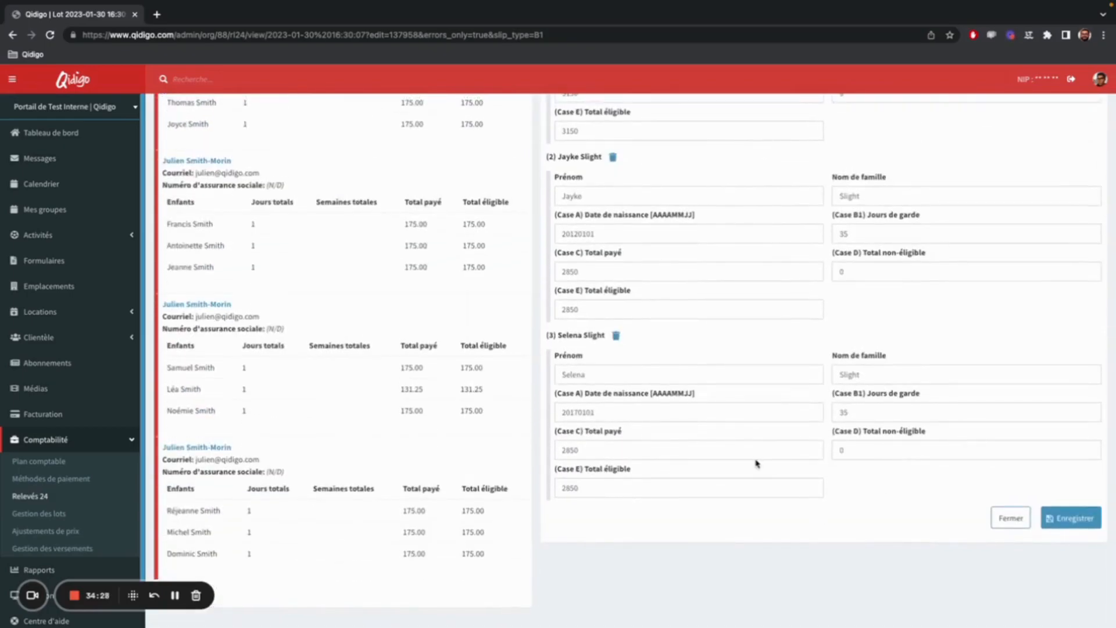
pyautogui.scroll(10, 864, 415)
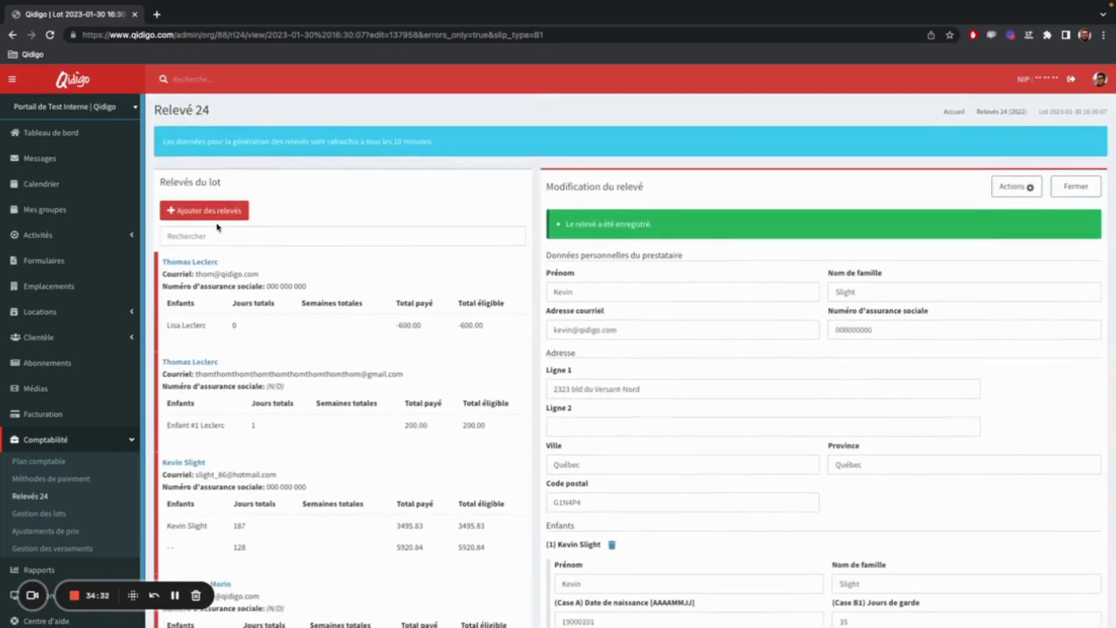
pyautogui.click(51, 478)
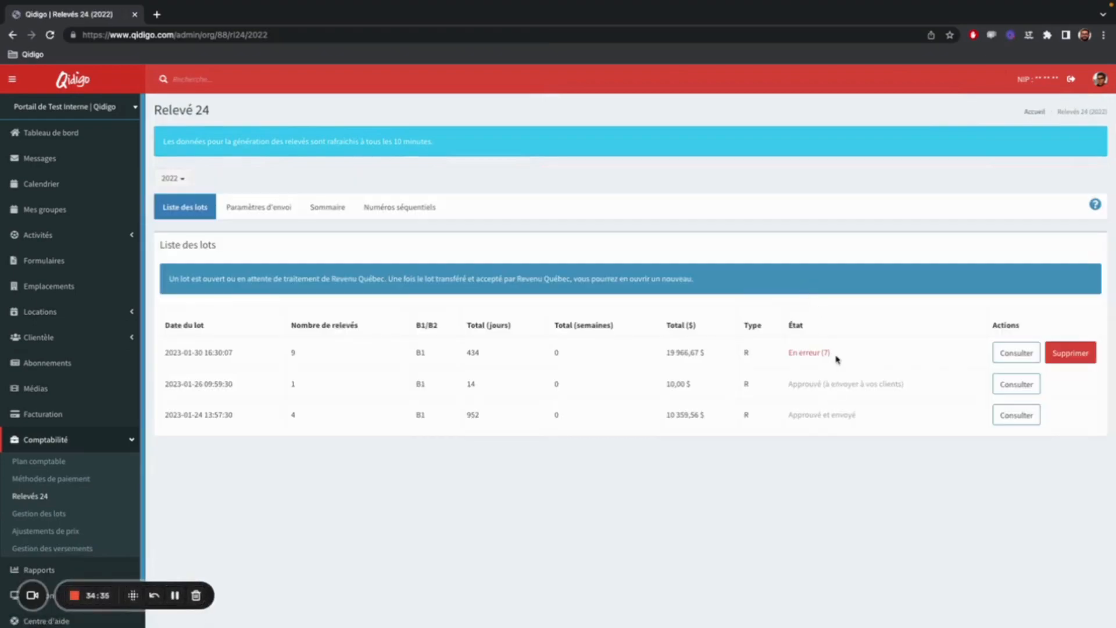
pyautogui.moveTo(836, 356); pyautogui.dragTo(781, 359)
pyautogui.moveTo(320, 358); pyautogui.dragTo(290, 352)
pyautogui.click(175, 595)
pyautogui.hotkey('ctrl', 'Right')
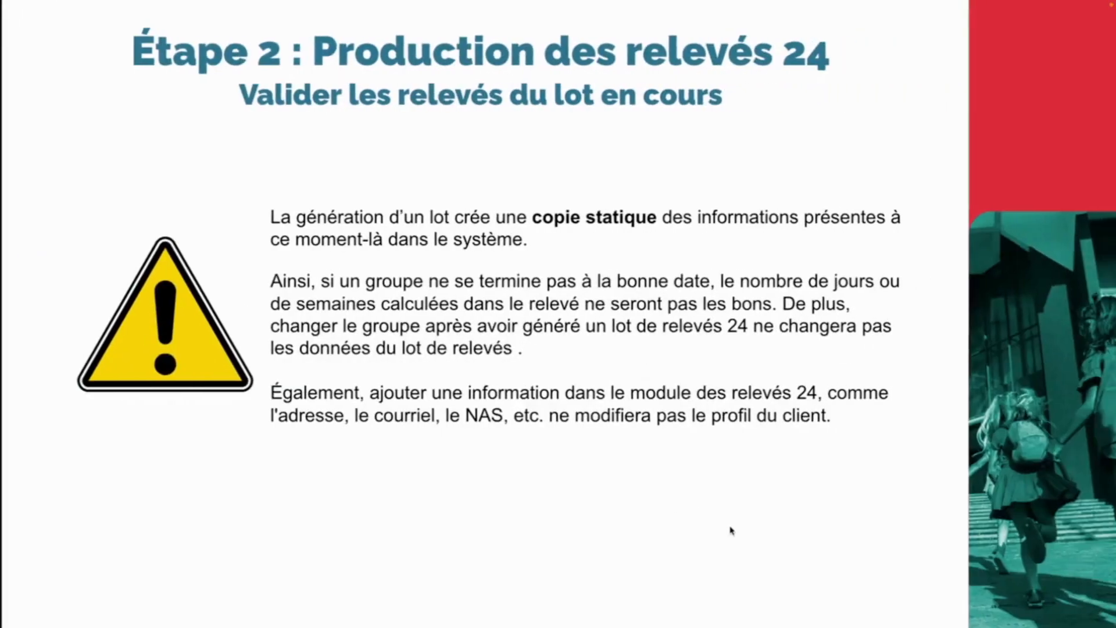
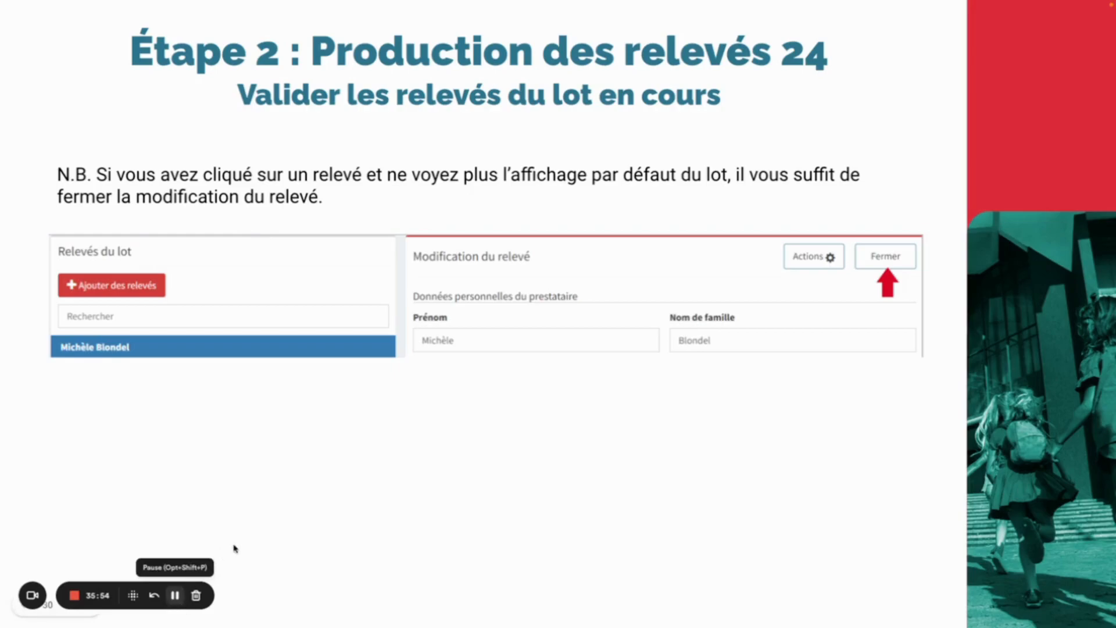
pyautogui.hotkey('ctrl', 'Left')
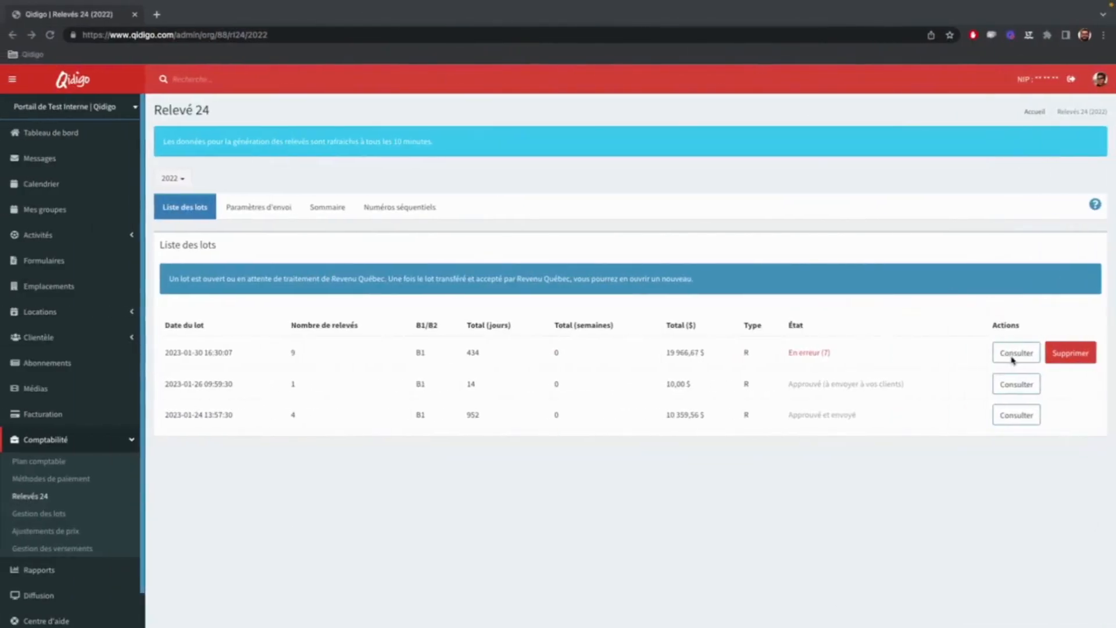
pyautogui.click(996, 503)
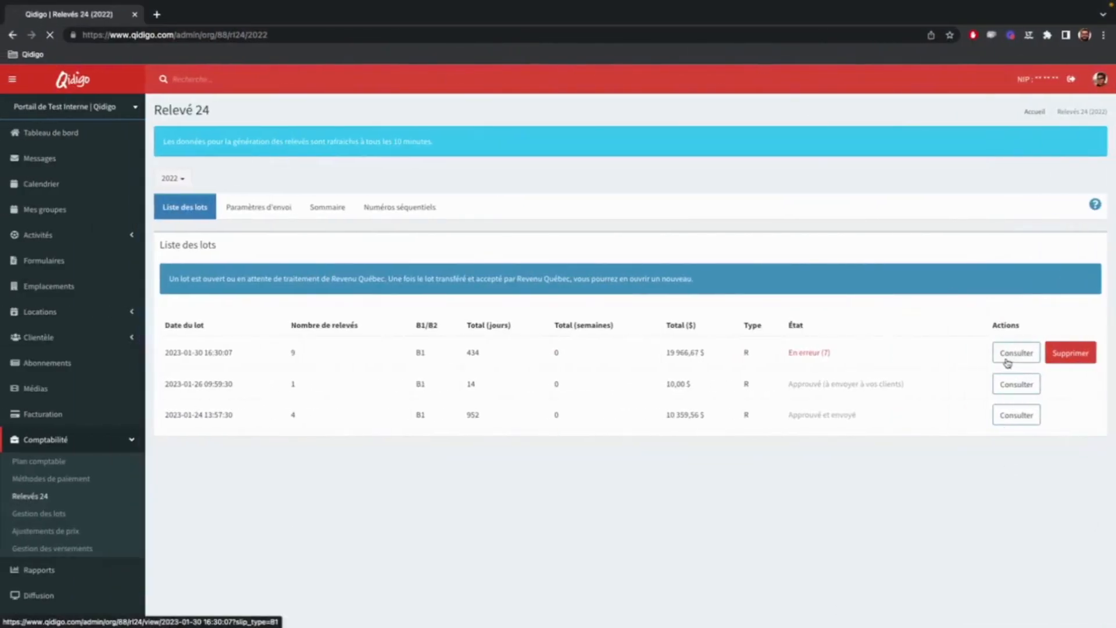
pyautogui.click(1012, 359)
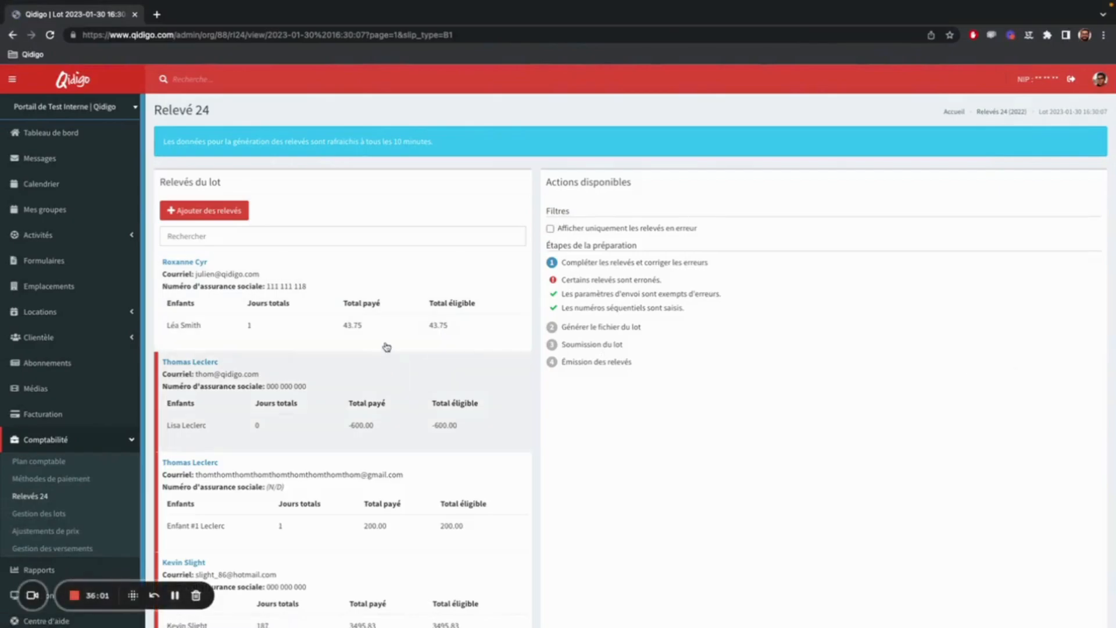
pyautogui.scroll(-5, 282, 400)
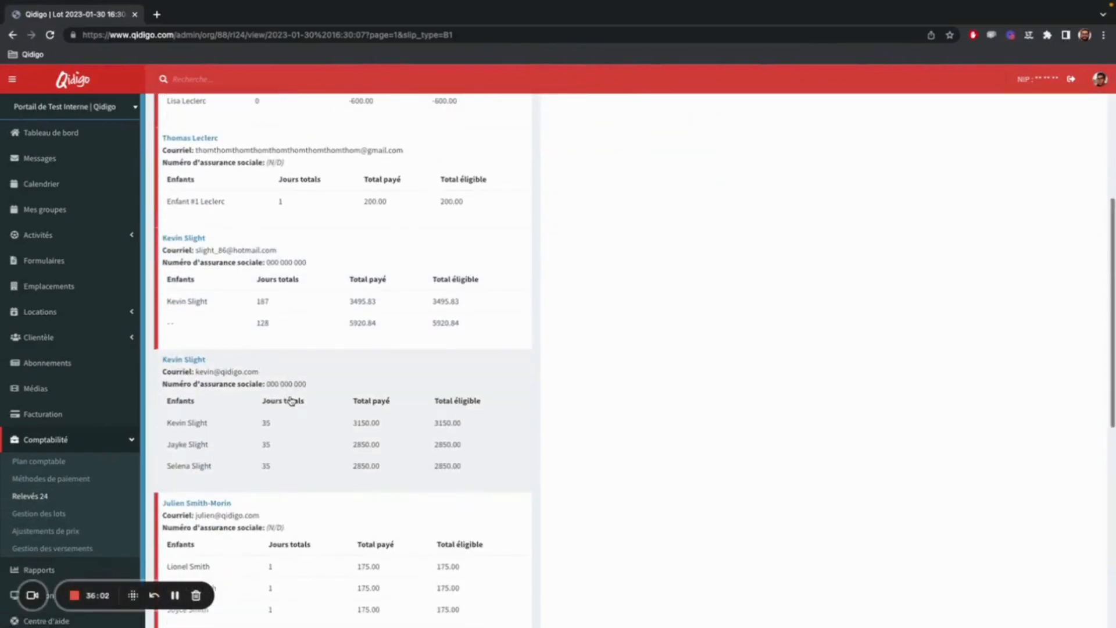
pyautogui.click(320, 430)
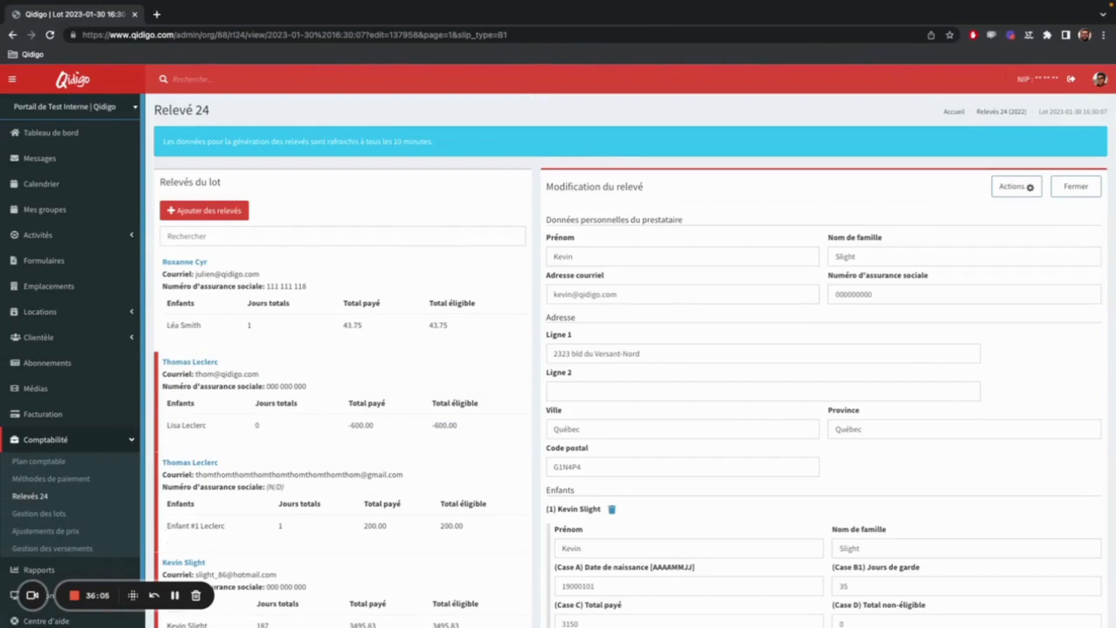
pyautogui.click(1073, 192)
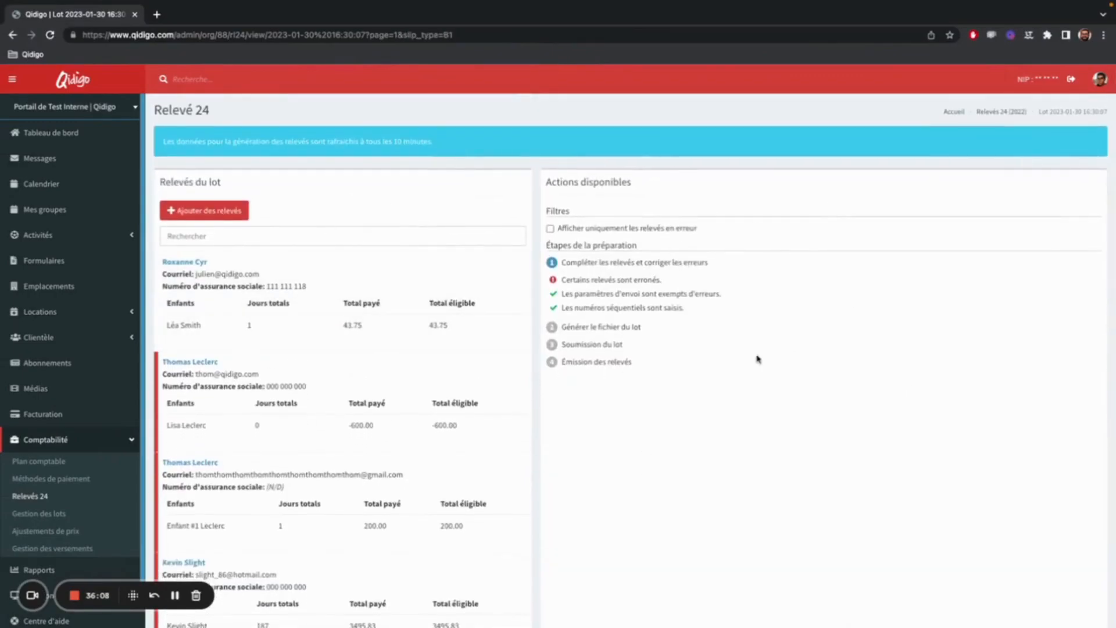
# Open the relevé in error containing a child without a name, review its listed errors and child details, and close it.
pyautogui.scroll(-3, 260, 371)
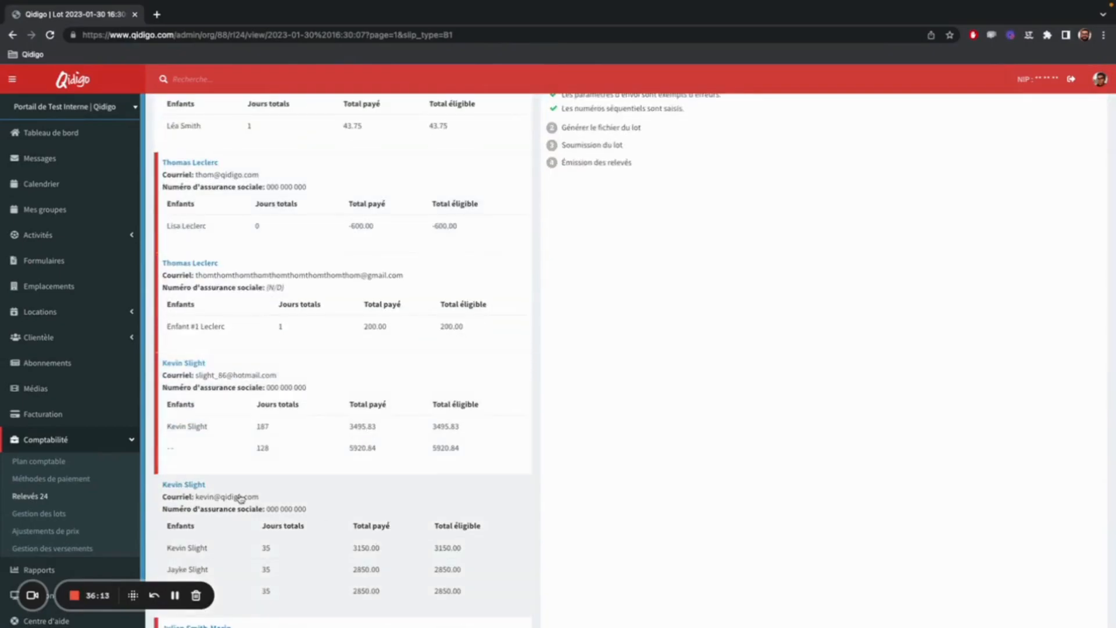
pyautogui.scroll(-1, 241, 498)
pyautogui.click(265, 352)
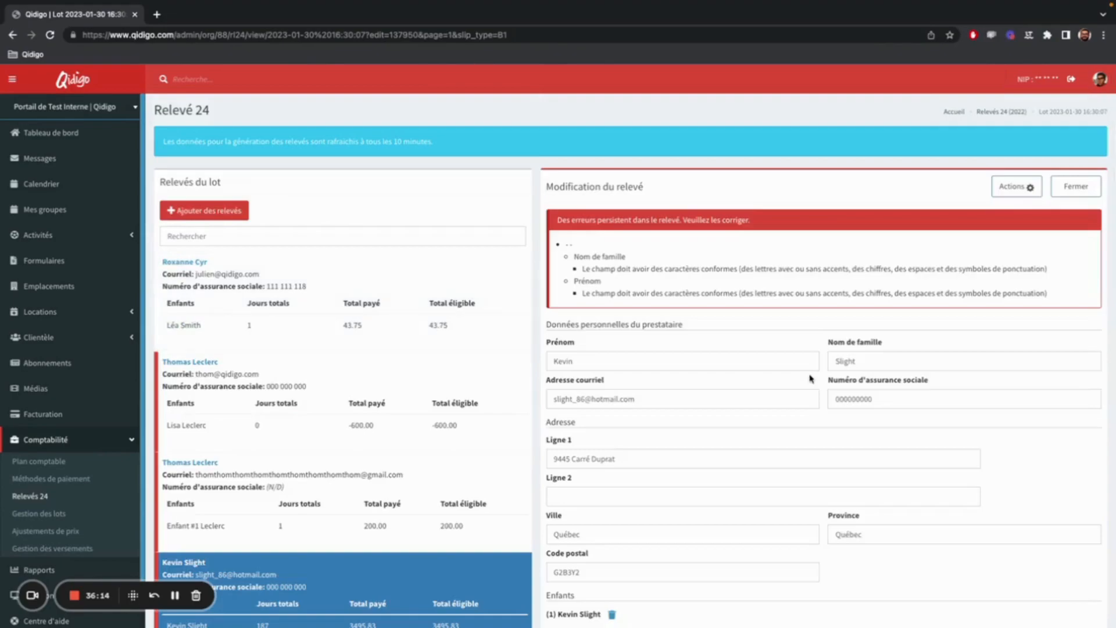
pyautogui.scroll(-5, 809, 384)
pyautogui.scroll(6, 810, 388)
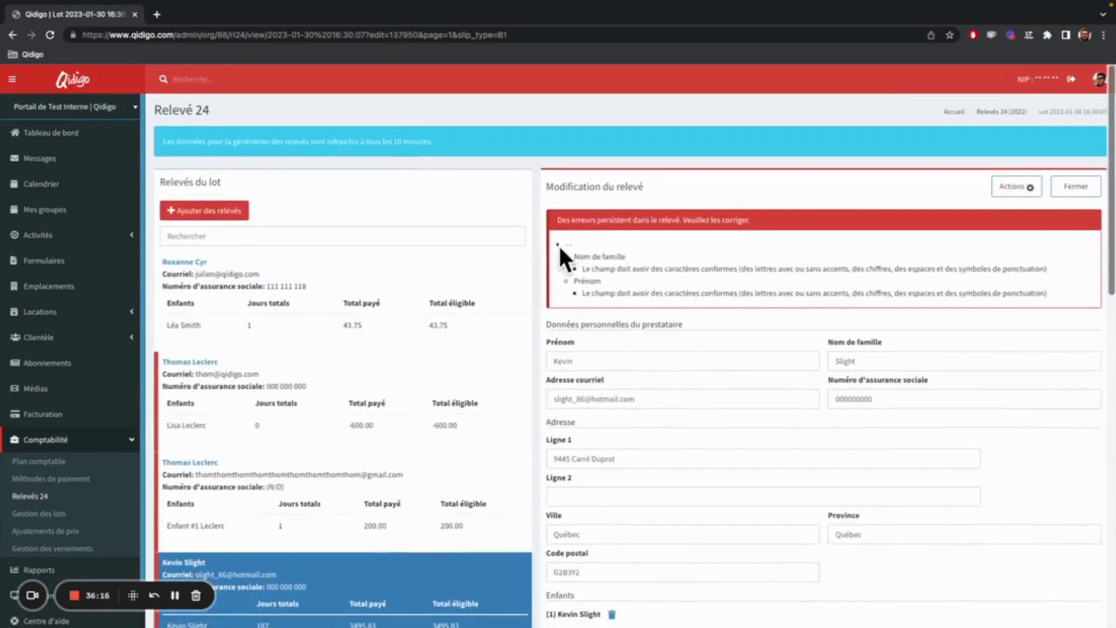
pyautogui.scroll(-10, 698, 356)
pyautogui.scroll(-3, 700, 353)
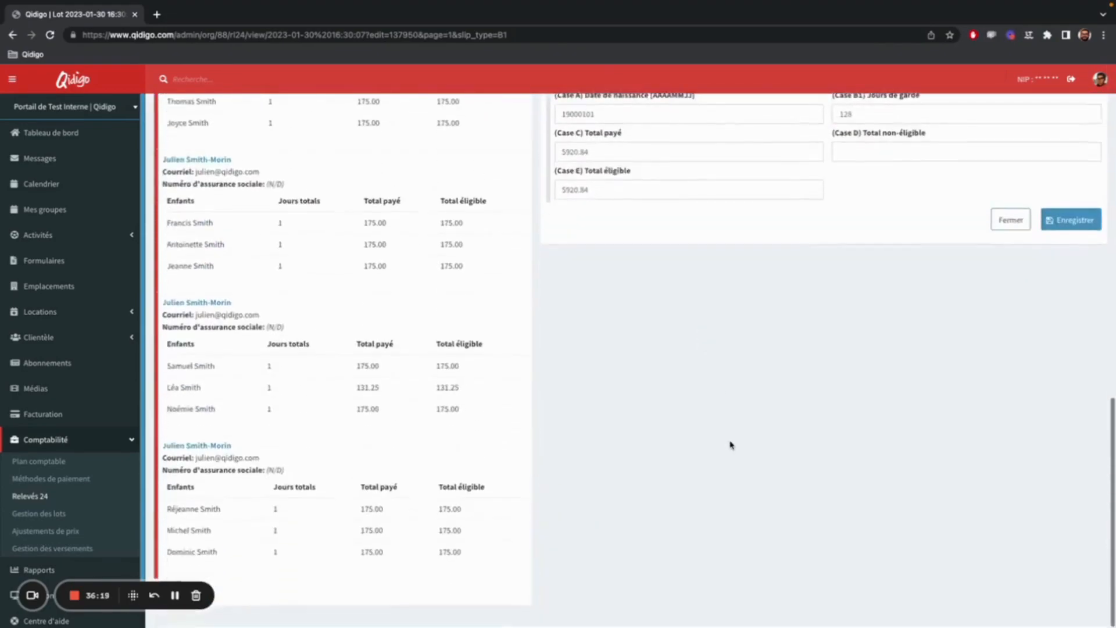
pyautogui.scroll(13, 720, 442)
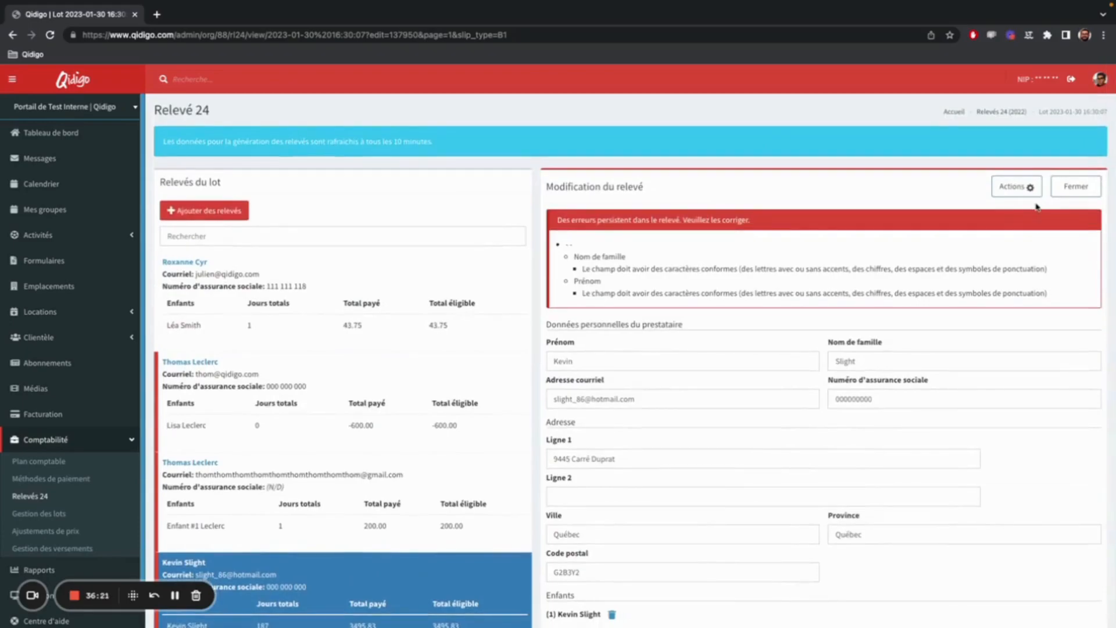
pyautogui.click(1062, 194)
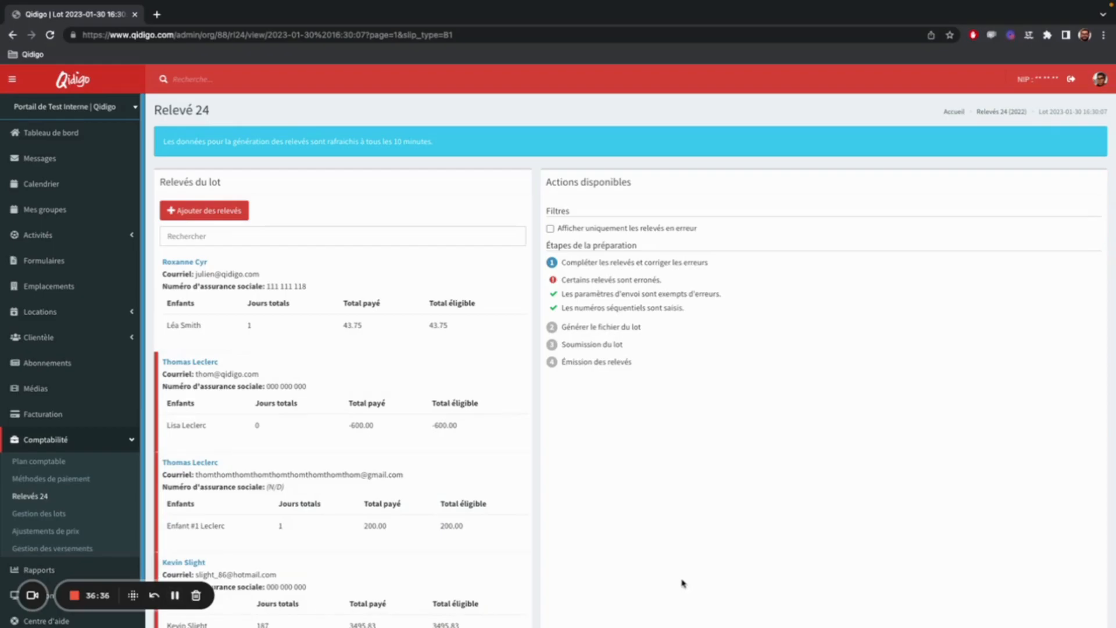
# Look through the lot's relevés, reopen the error-free one with three children, and check its available actions.
pyautogui.scroll(-15, 419, 389)
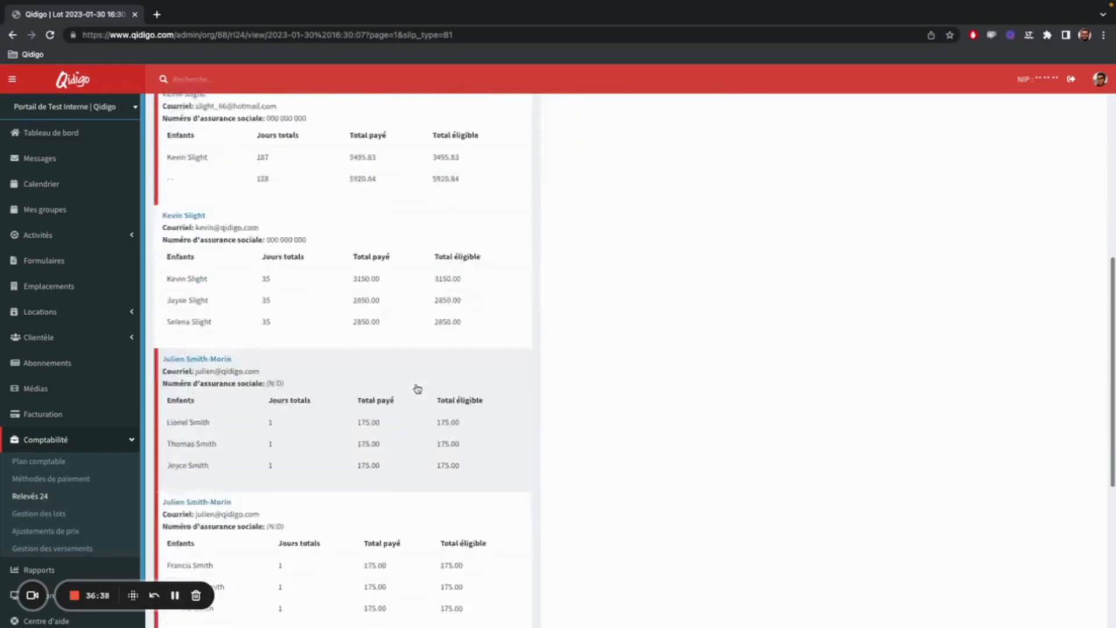
pyautogui.scroll(15, 416, 420)
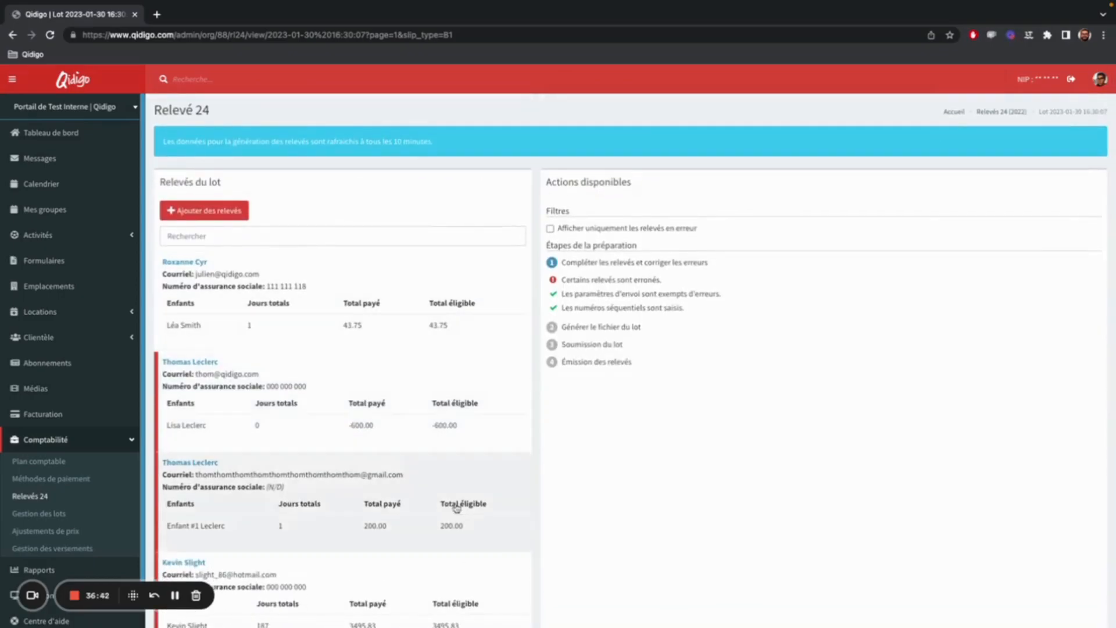
pyautogui.scroll(-6, 376, 424)
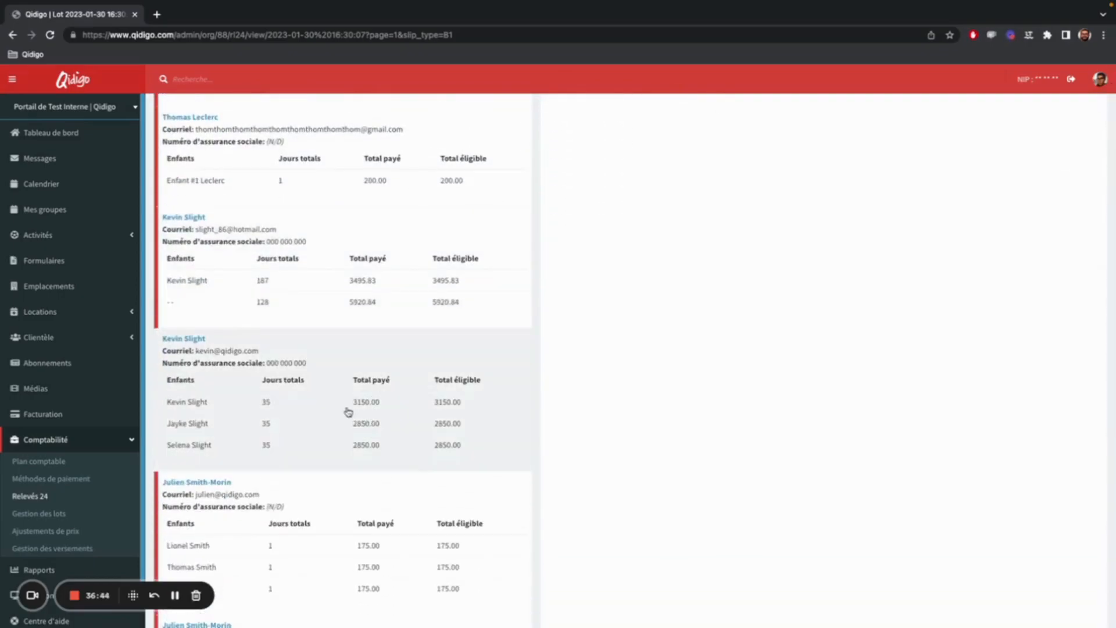
pyautogui.click(348, 412)
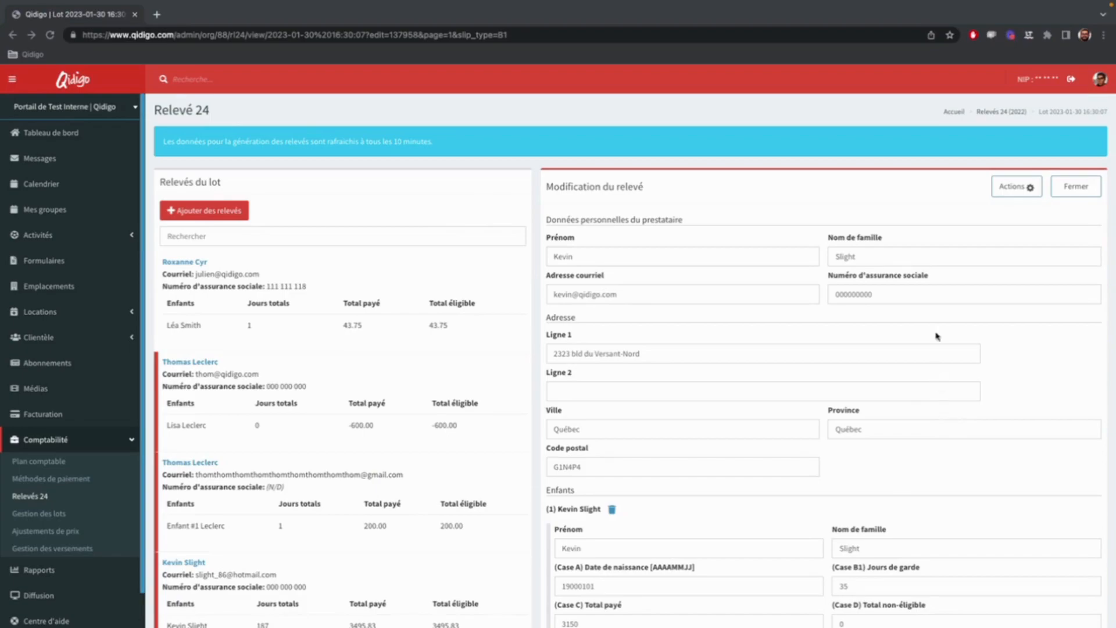
pyautogui.click(1026, 189)
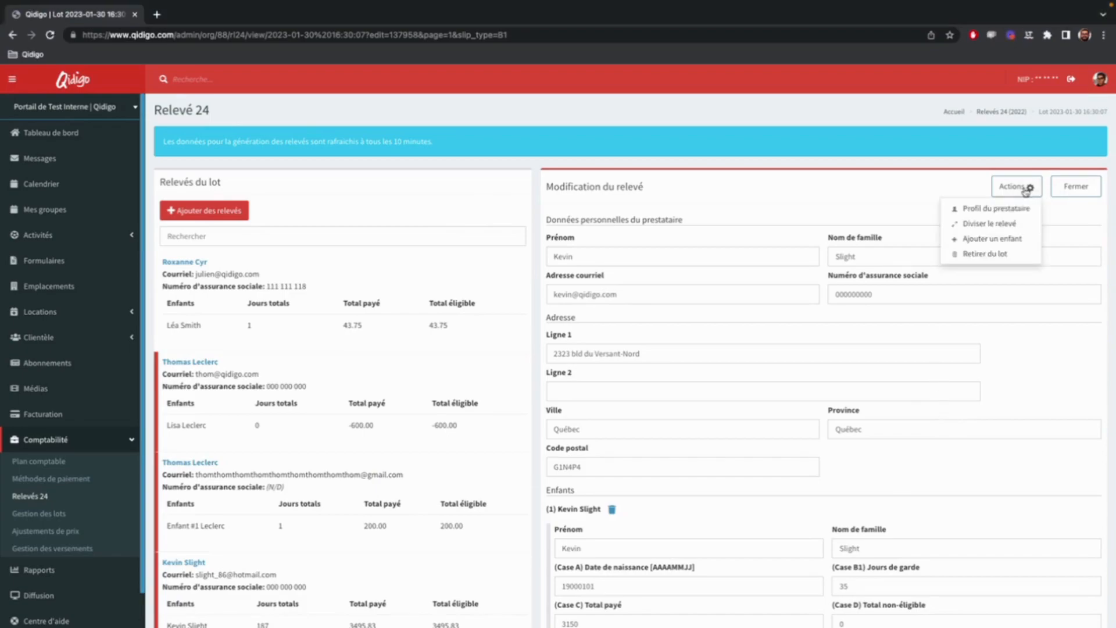
pyautogui.click(1025, 189)
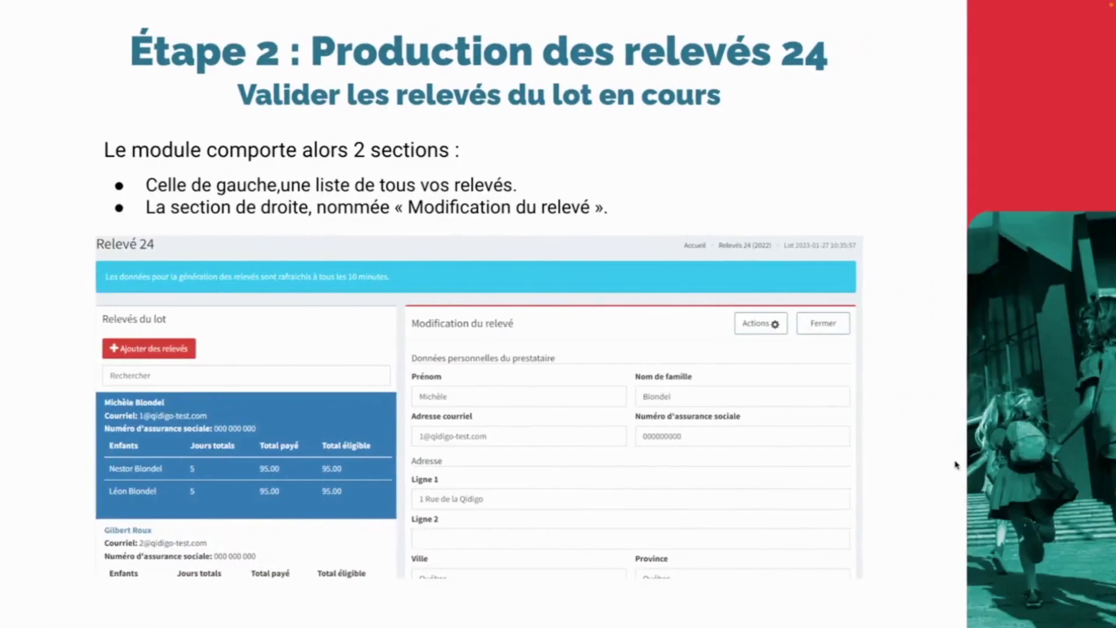
# Advance the presentation to the slide explaining the relevé actions and switch back to Qidigo with the relevé's action list displayed.
pyautogui.press('Right')
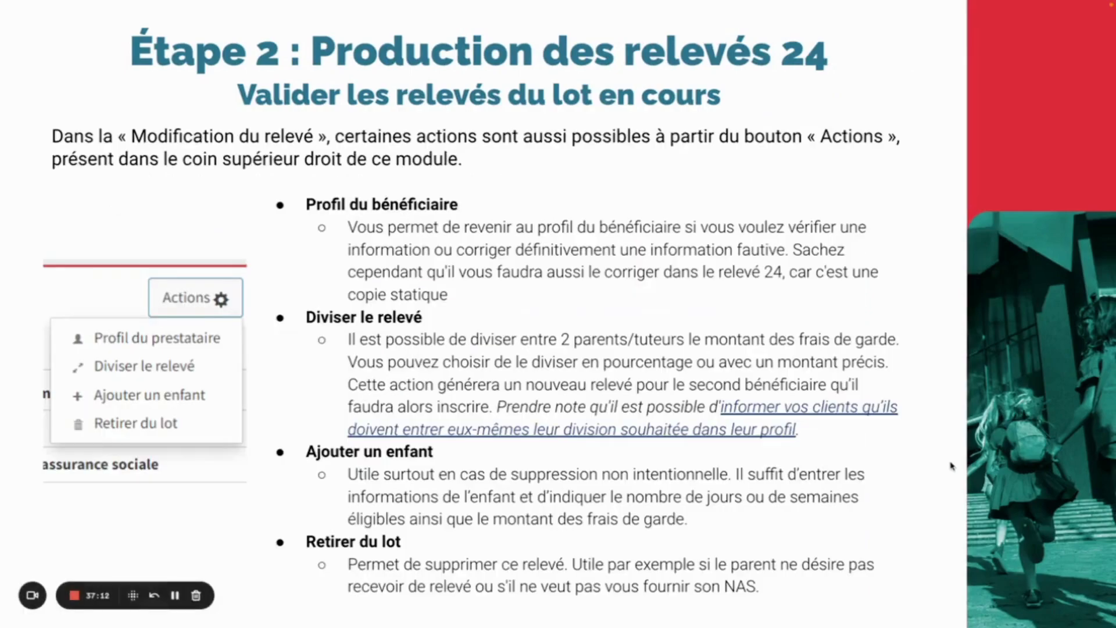
pyautogui.hotkey('ctrl', 'Left')
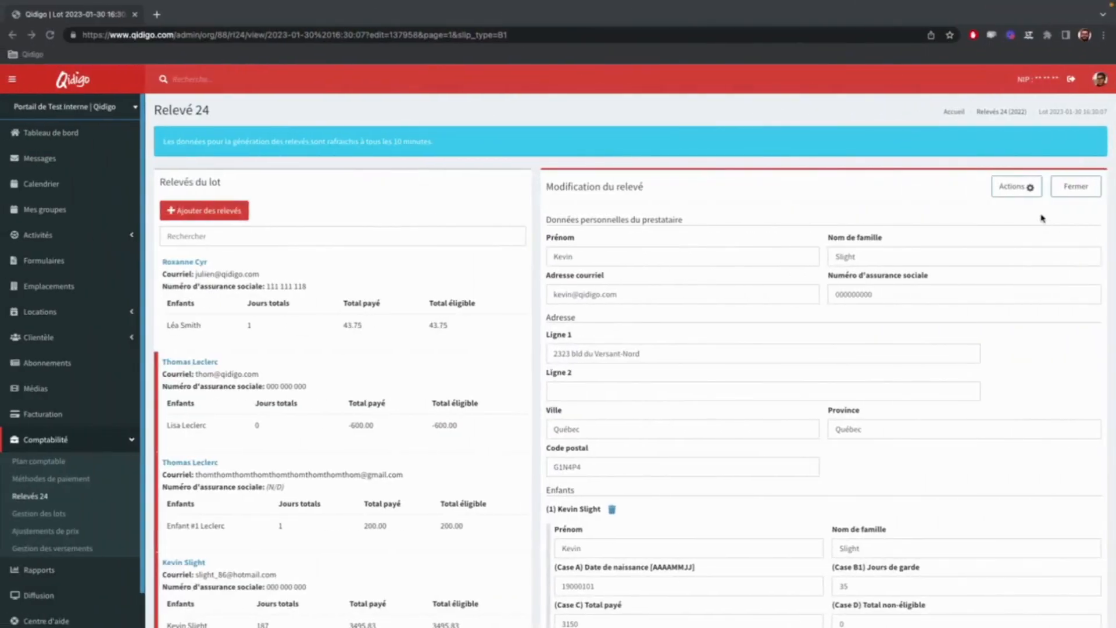
pyautogui.click(1026, 187)
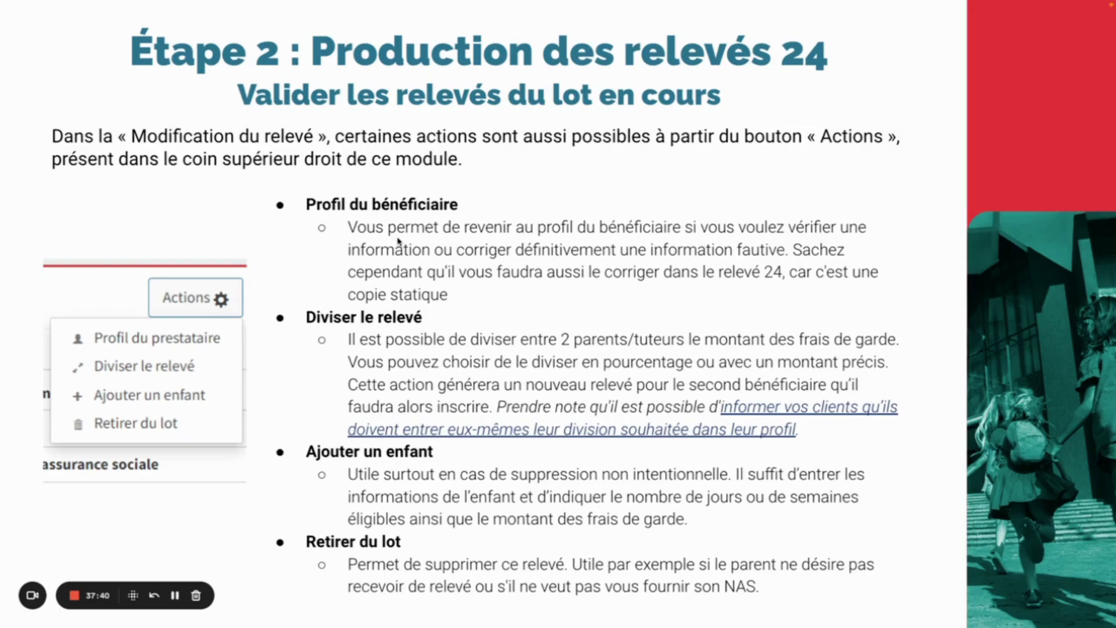
pyautogui.hotkey('ctrl', 'Left')
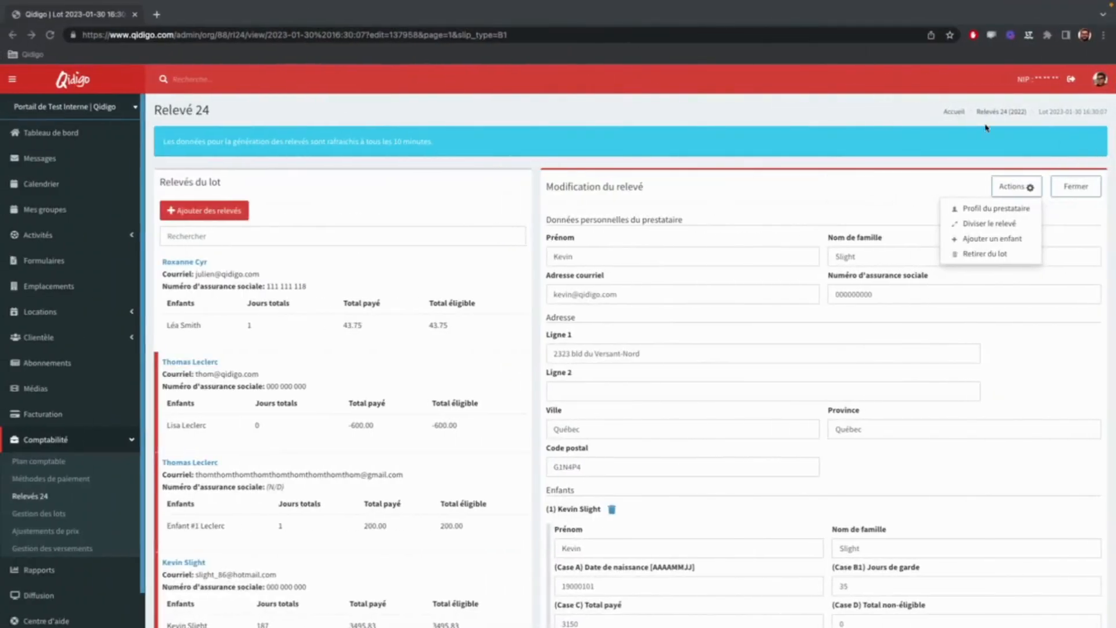
# Open the provider's profile in a new tab, check its social insurance number field, and return to the relevé.
pyautogui.rightClick(988, 210)
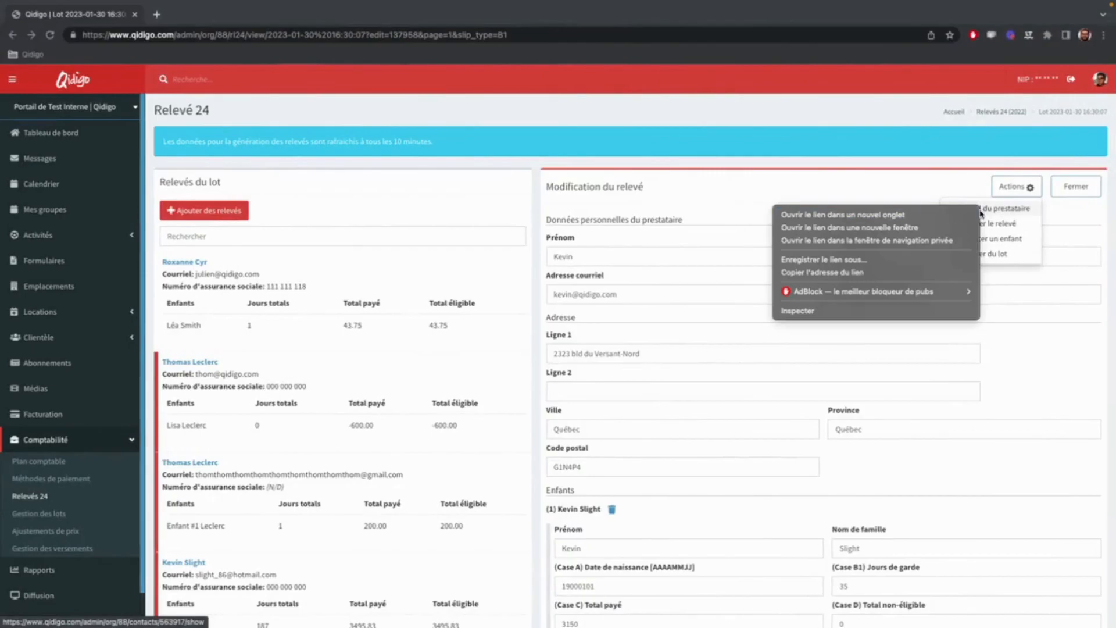
pyautogui.click(934, 215)
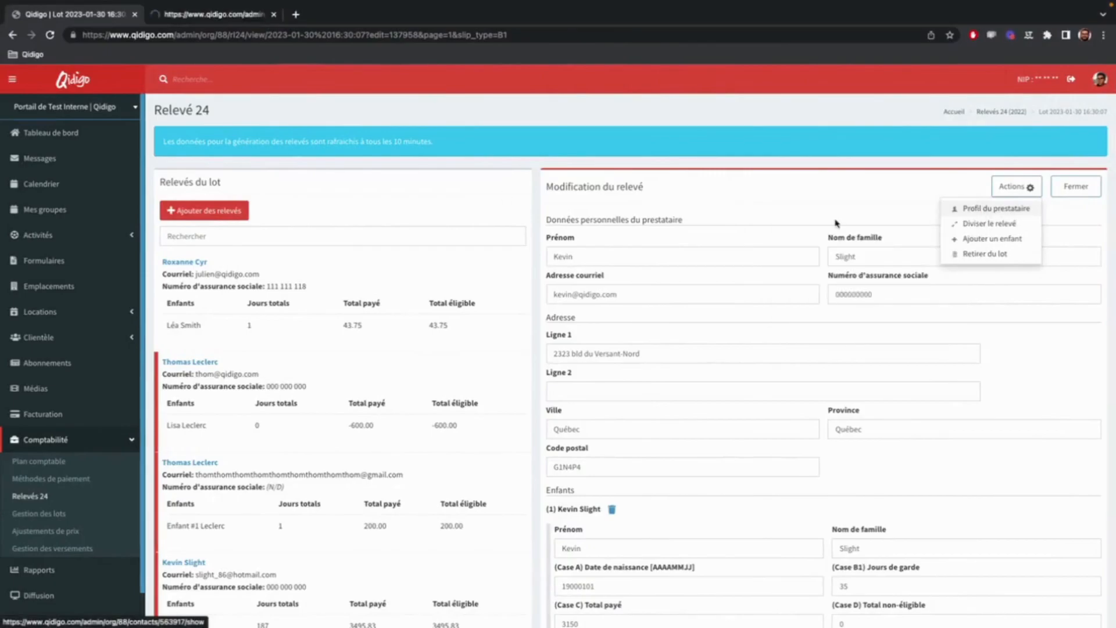
pyautogui.click(204, 16)
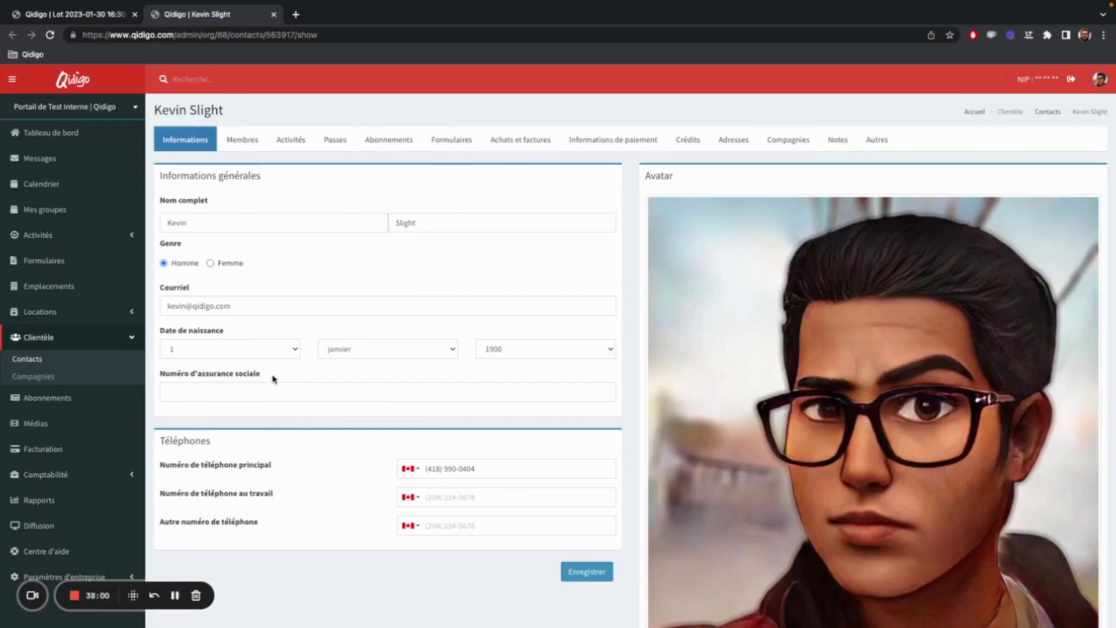
pyautogui.click(226, 389)
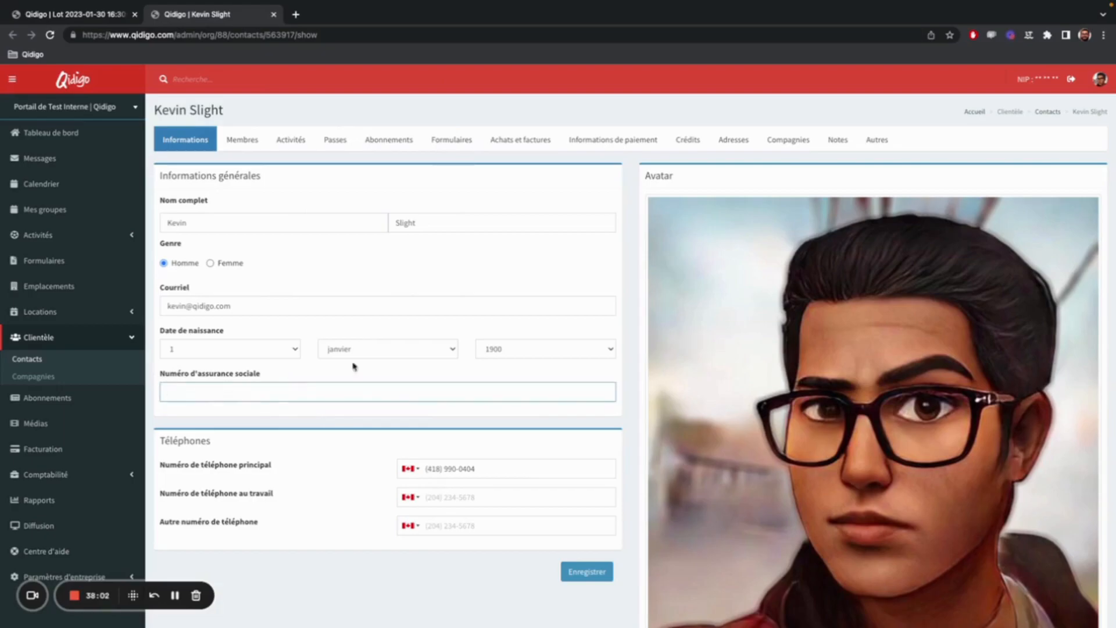
pyautogui.click(98, 14)
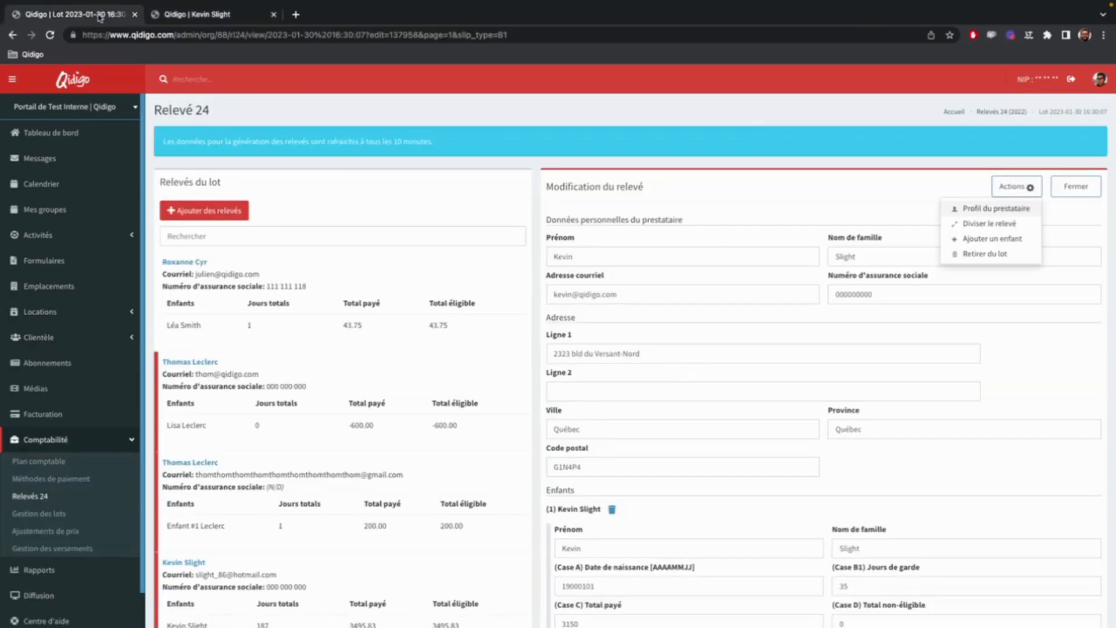
pyautogui.click(928, 193)
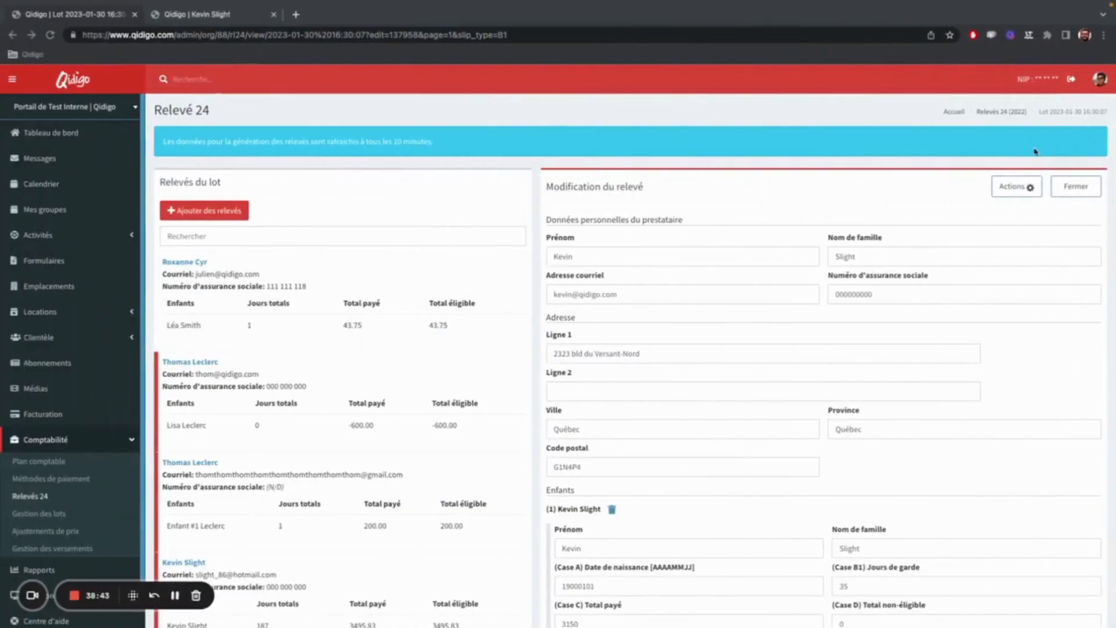
# Open the form for dividing the relevé, examine its percentage and amount division options, and close it without dividing.
pyautogui.click(1027, 187)
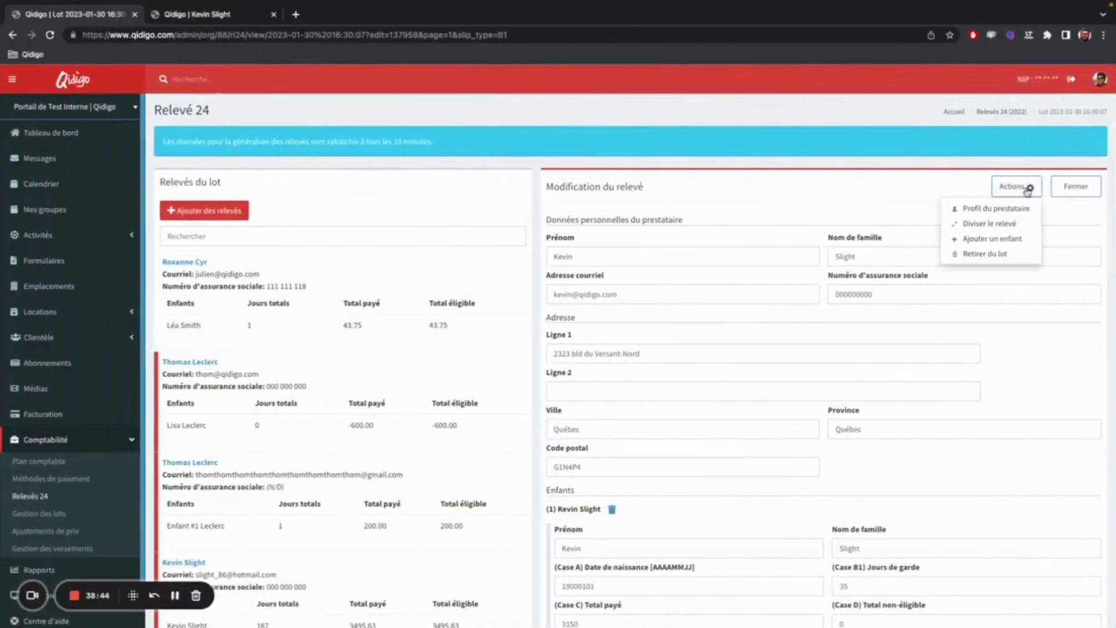
pyautogui.click(1005, 223)
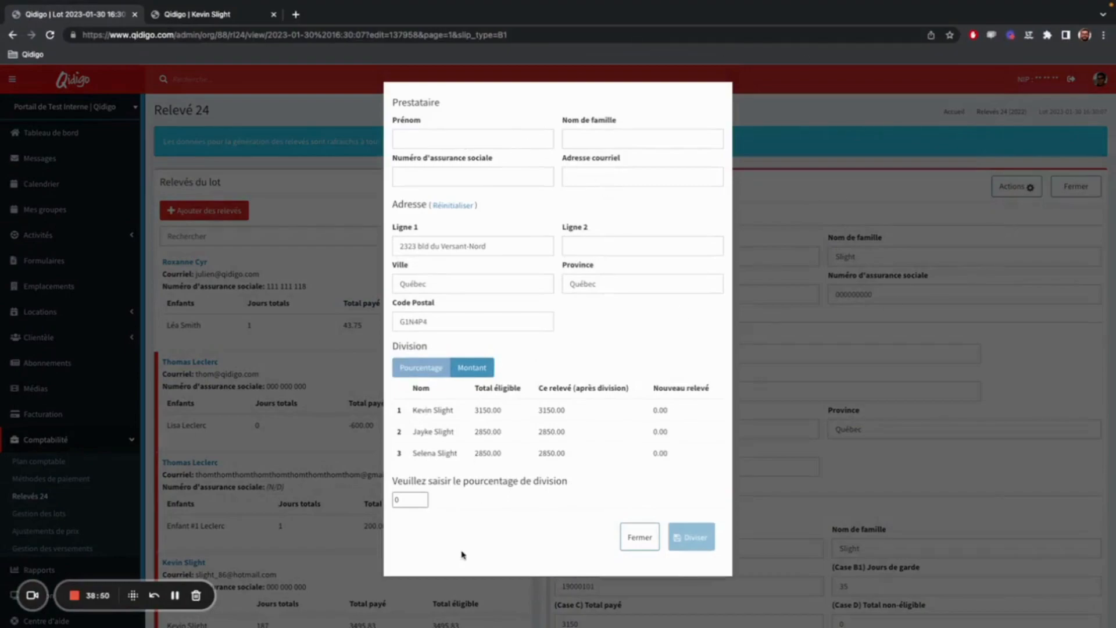
pyautogui.click(481, 369)
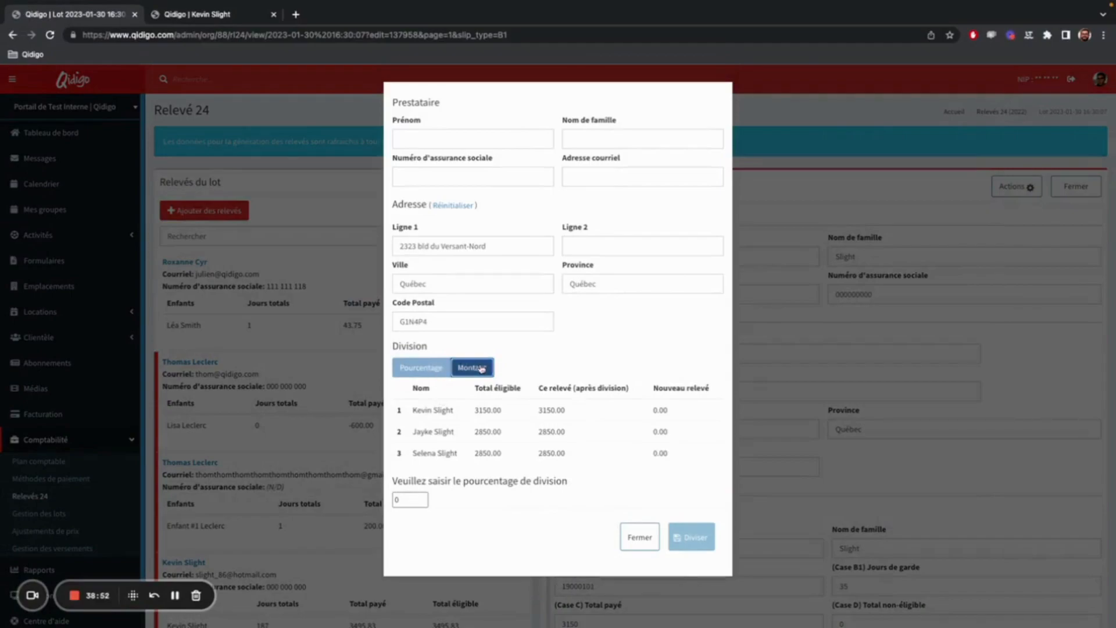
pyautogui.click(436, 369)
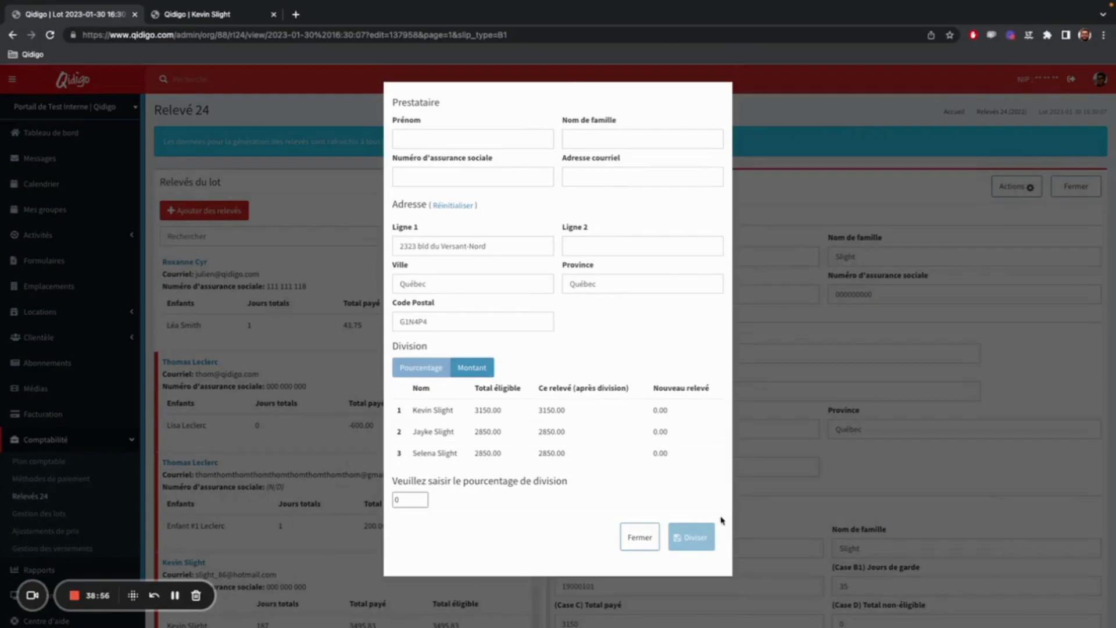
pyautogui.click(639, 536)
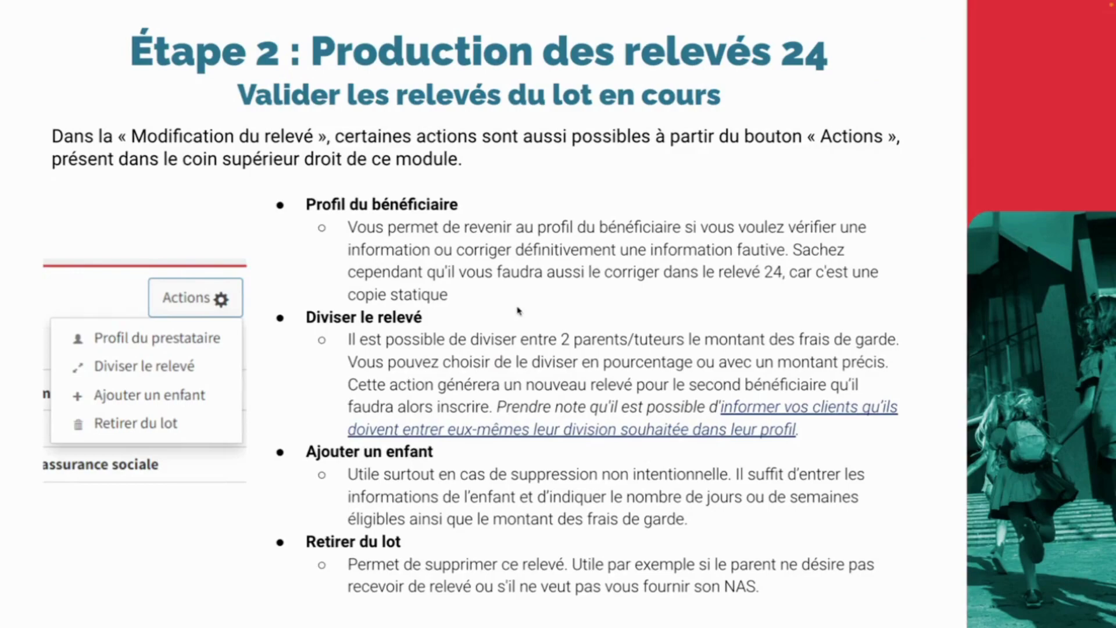
# Switch back to Qidigo and remove the third child from the open relevé, confirming the withdrawal.
pyautogui.hotkey('ctrl', 'Left')
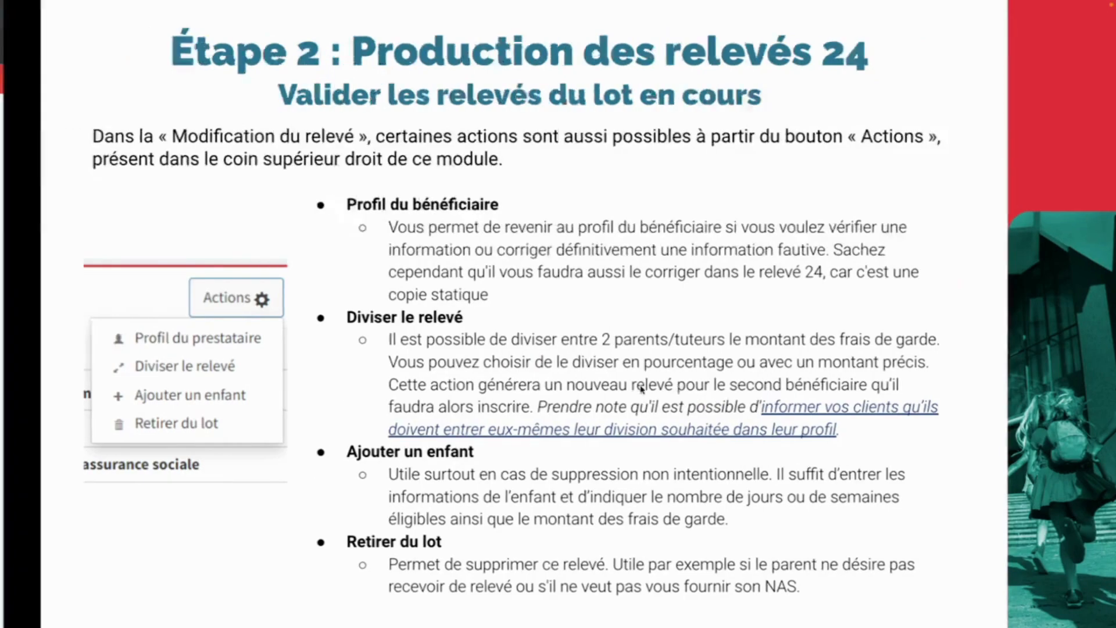
pyautogui.click(1024, 189)
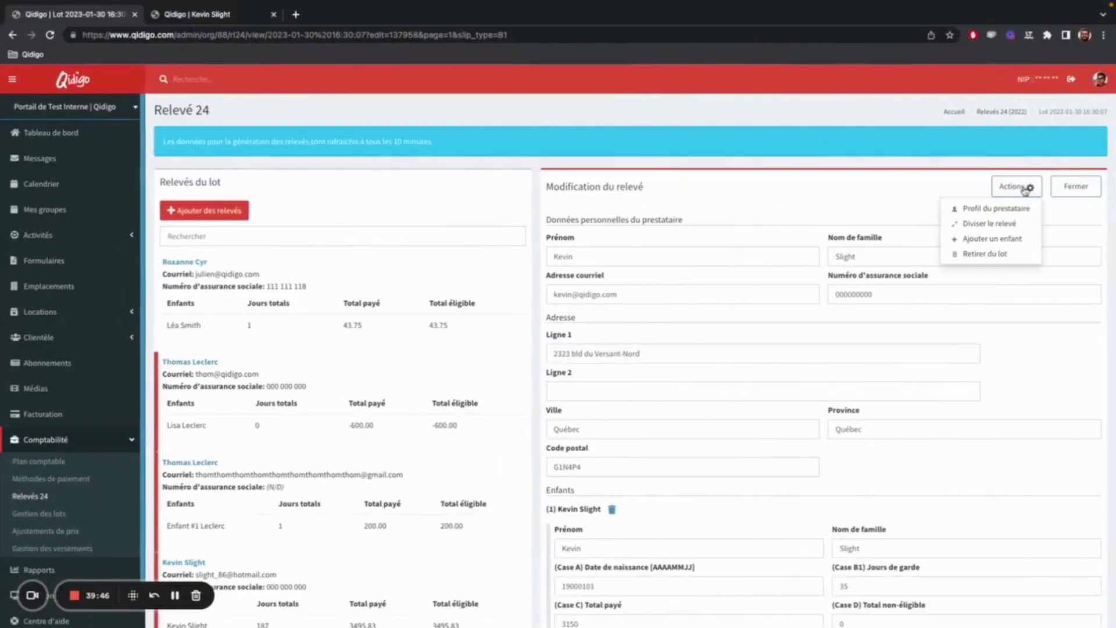
pyautogui.click(838, 484)
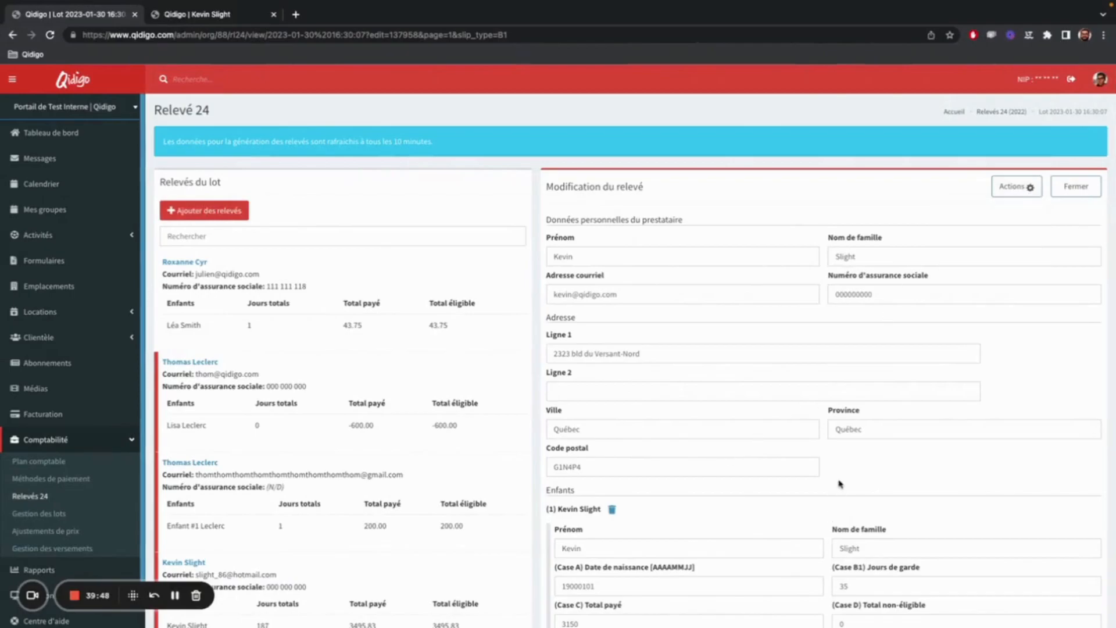
pyautogui.scroll(-8, 838, 484)
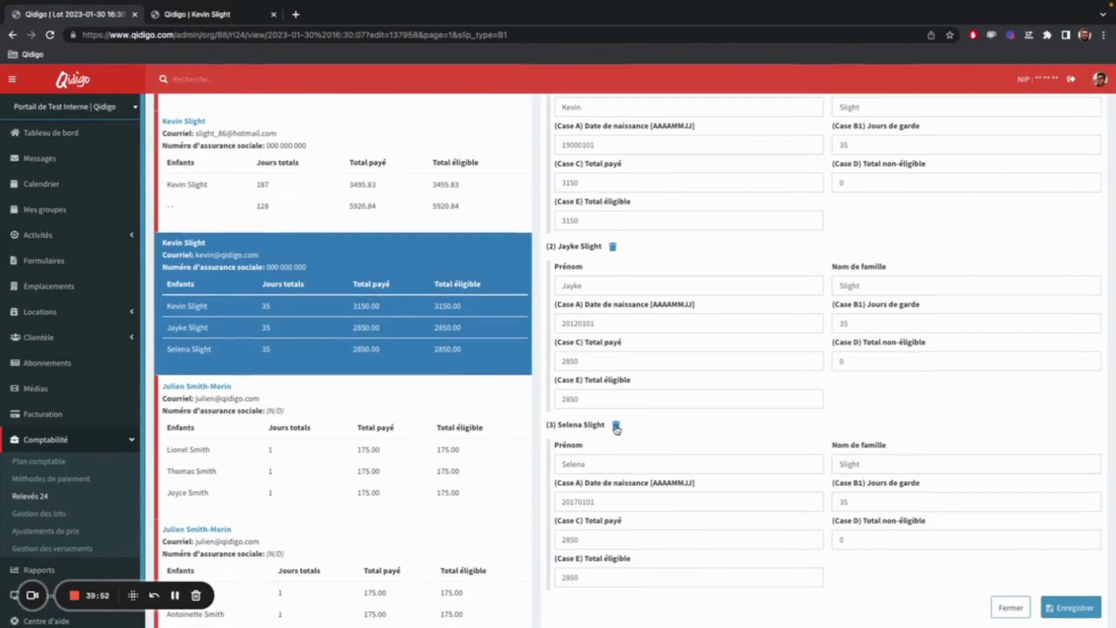
pyautogui.click(616, 426)
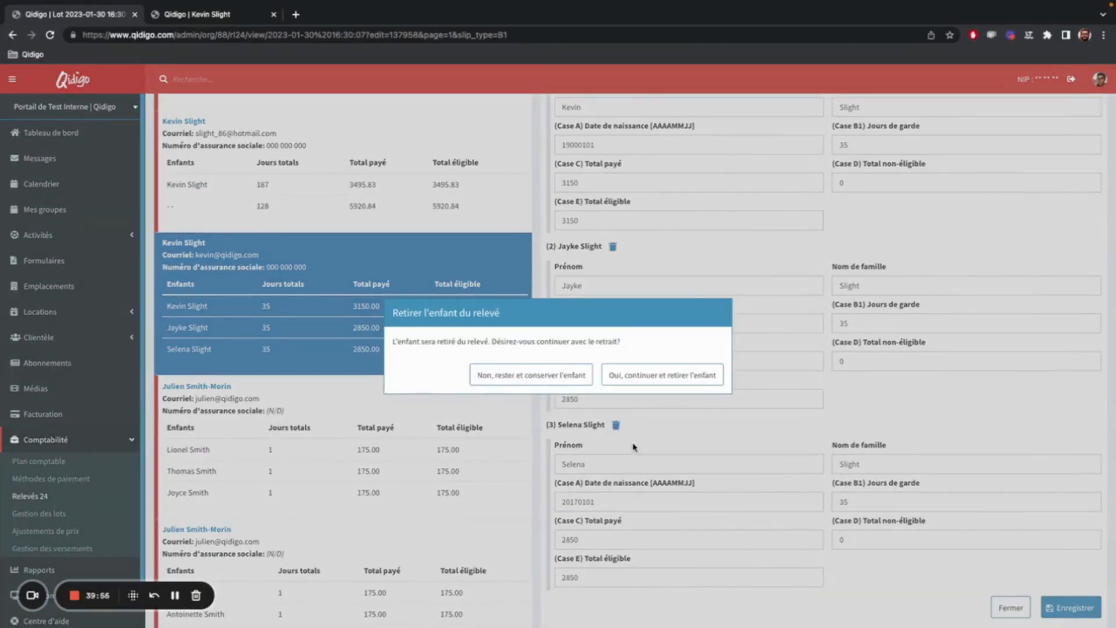
pyautogui.click(669, 379)
# Add a blank child entry to the relevé and look over its identity, care-day and amount fields.
pyautogui.scroll(8, 655, 498)
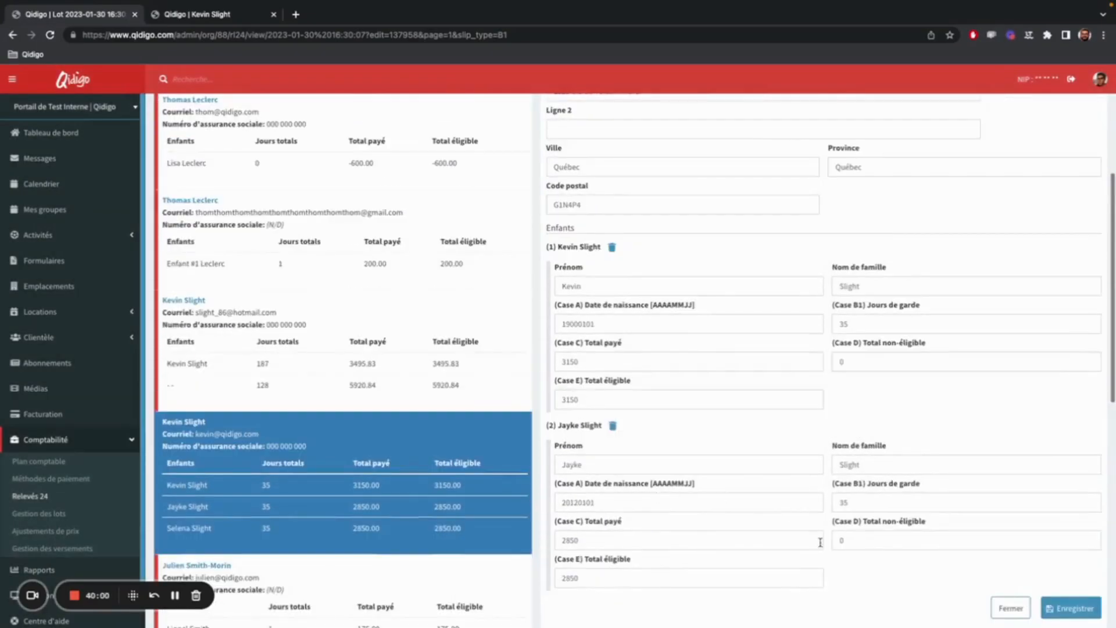
pyautogui.click(1010, 187)
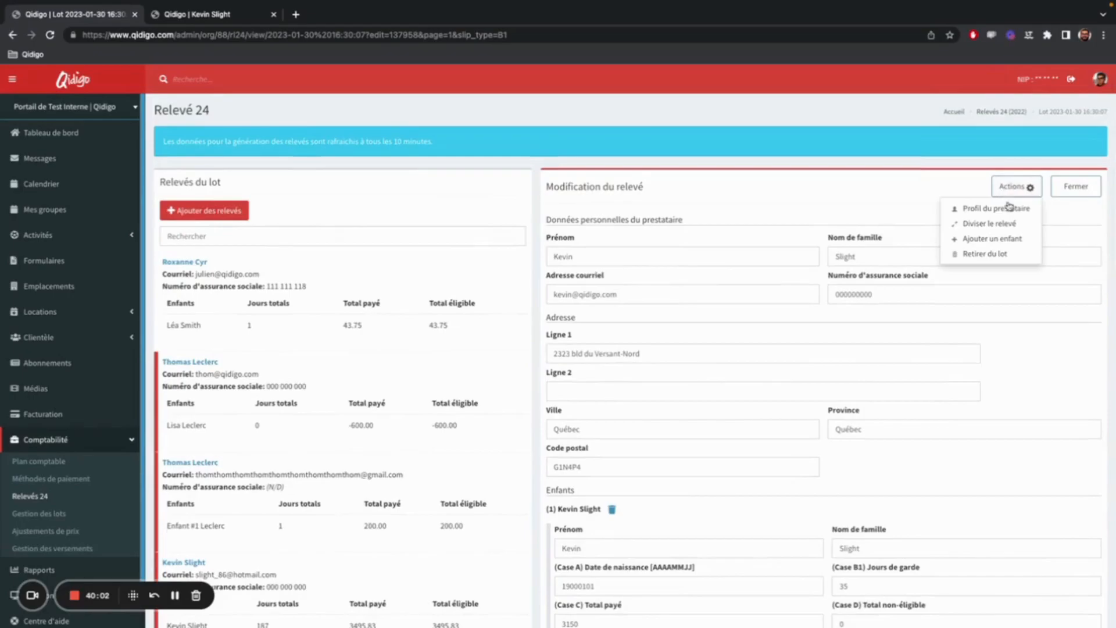
pyautogui.click(1004, 251)
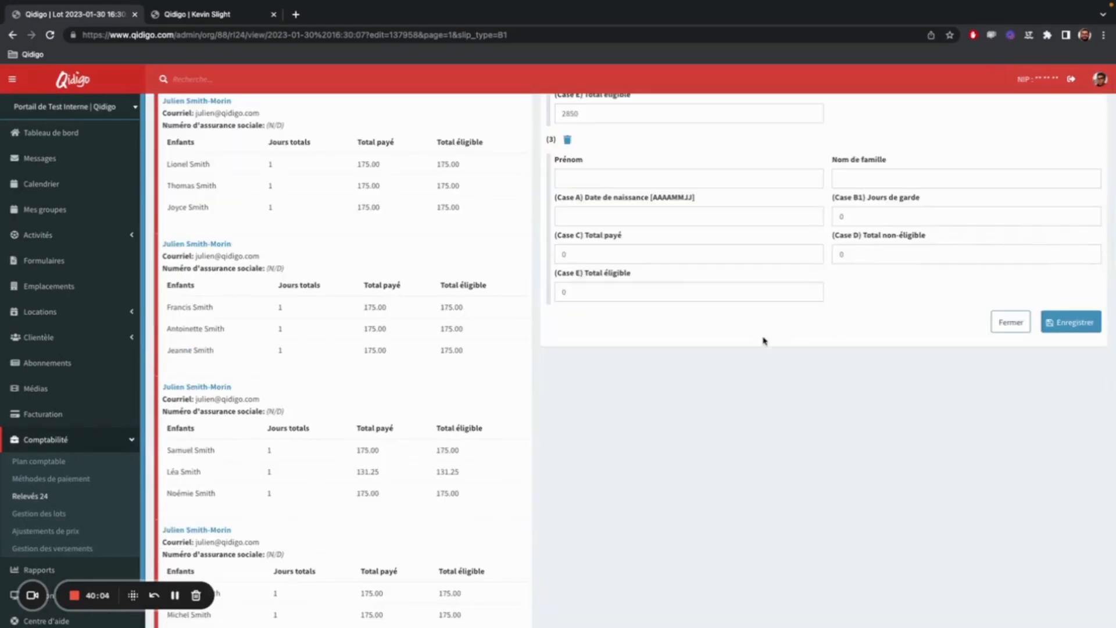
pyautogui.scroll(7, 765, 339)
pyautogui.scroll(-5, 770, 346)
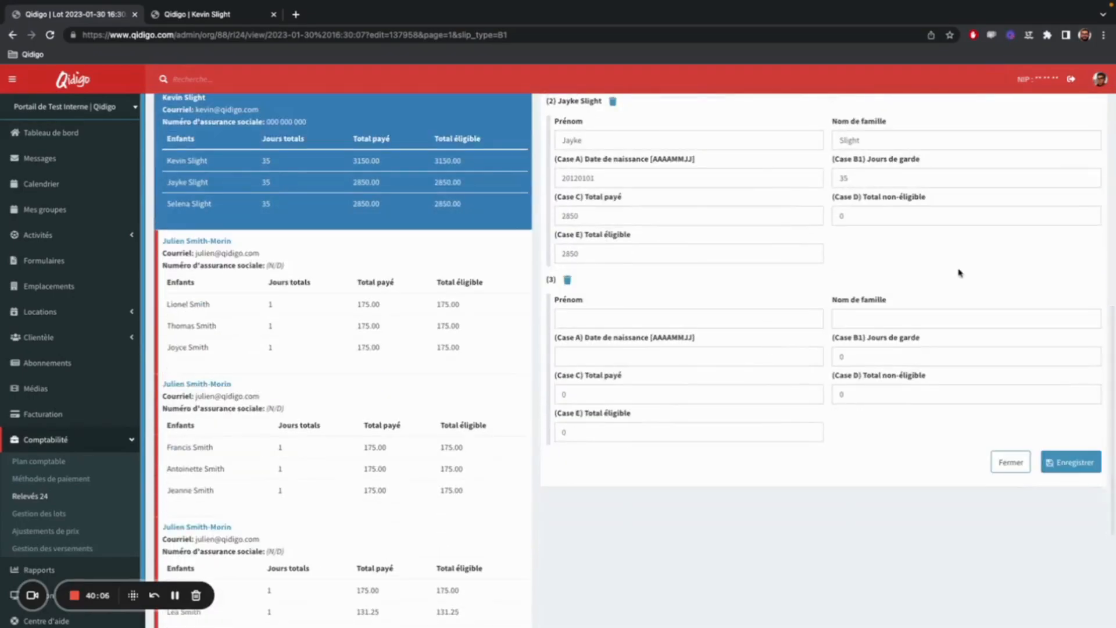
pyautogui.scroll(4, 756, 424)
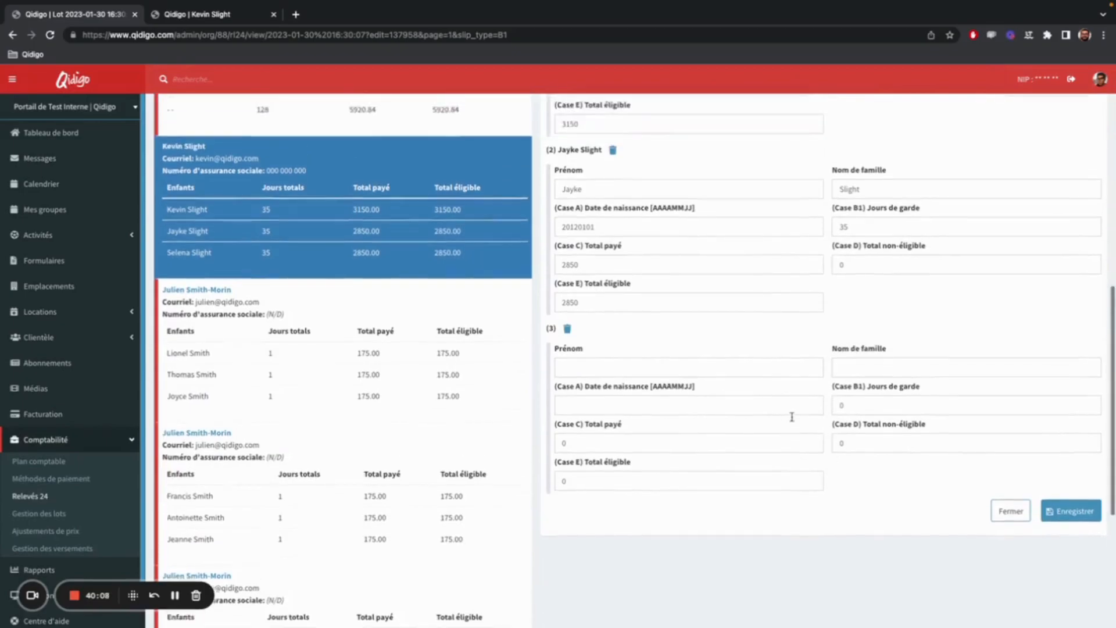
pyautogui.scroll(3, 749, 442)
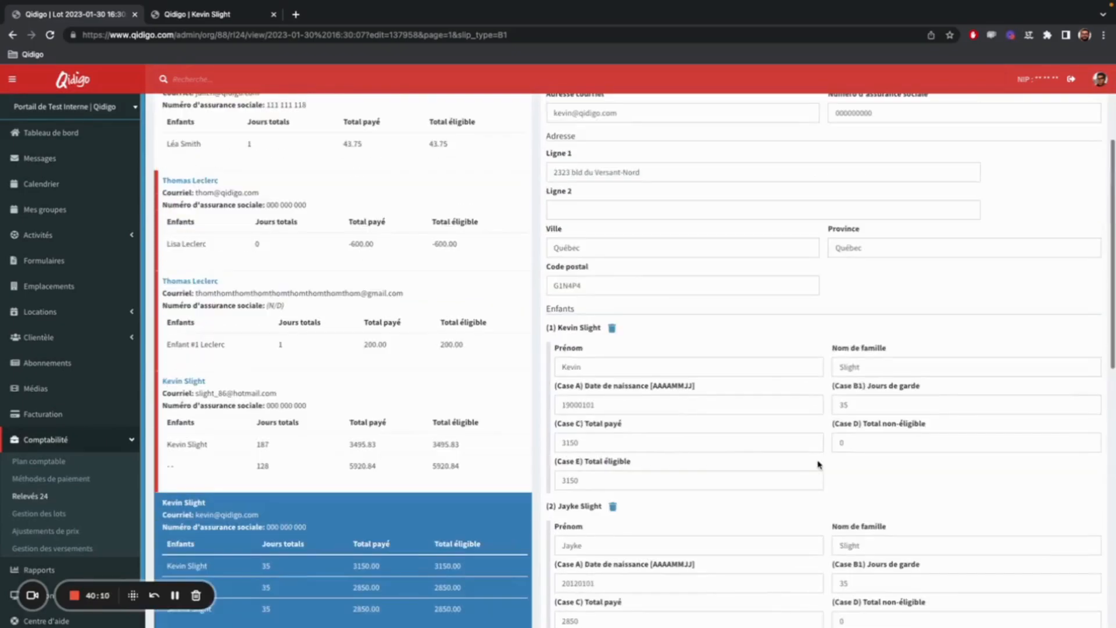
pyautogui.scroll(3, 817, 464)
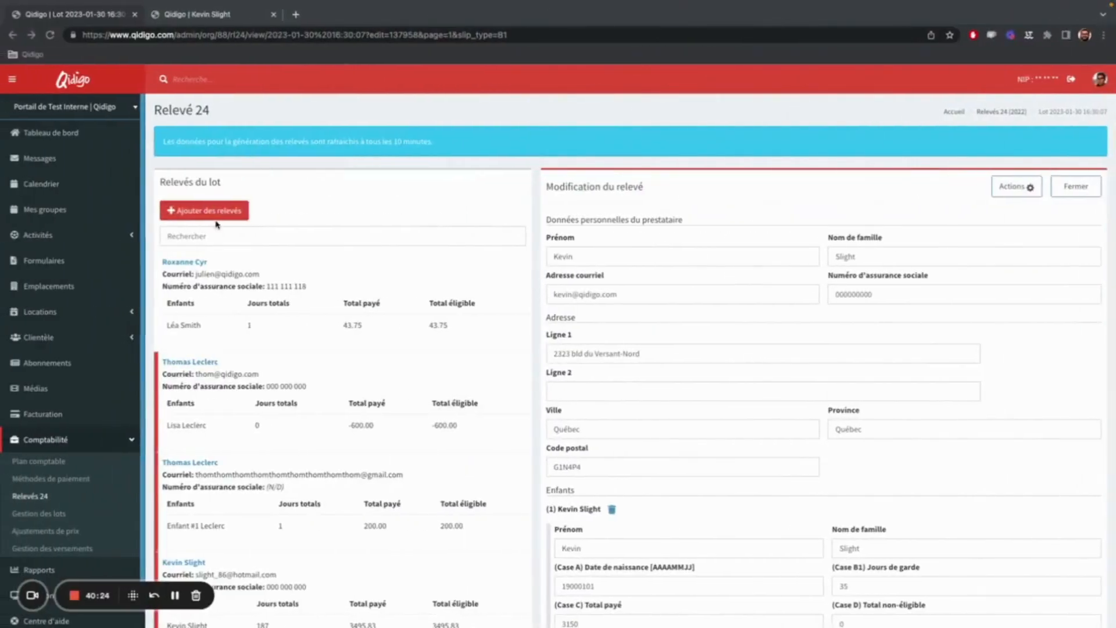
# Open the relevé totalling -600.00, discarding the unsaved changes, and remove it from the lot.
pyautogui.click(430, 405)
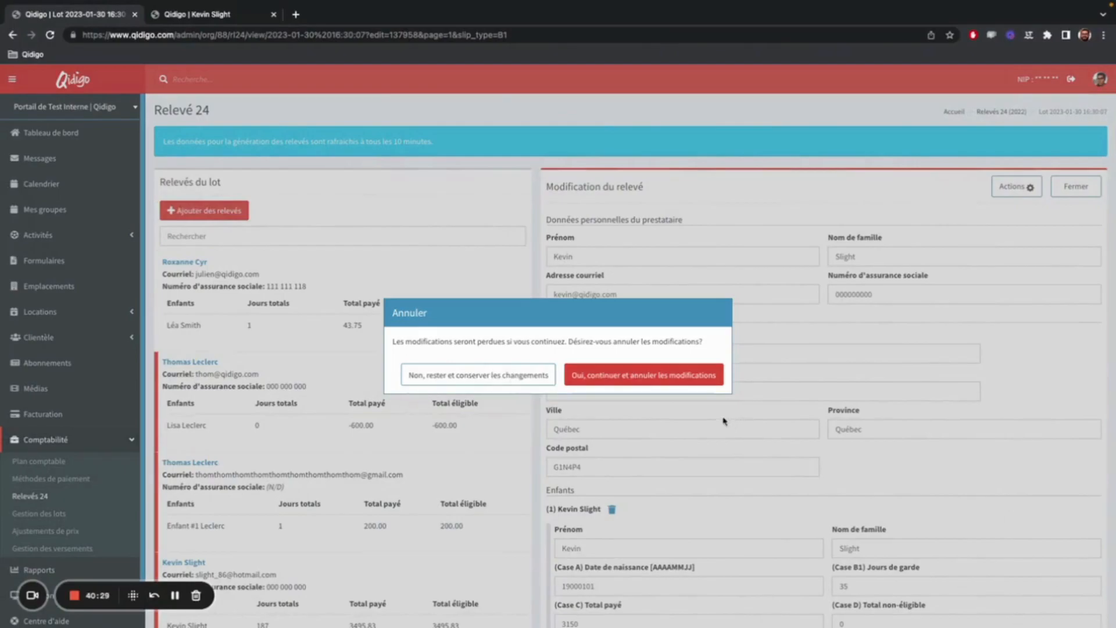
pyautogui.click(635, 376)
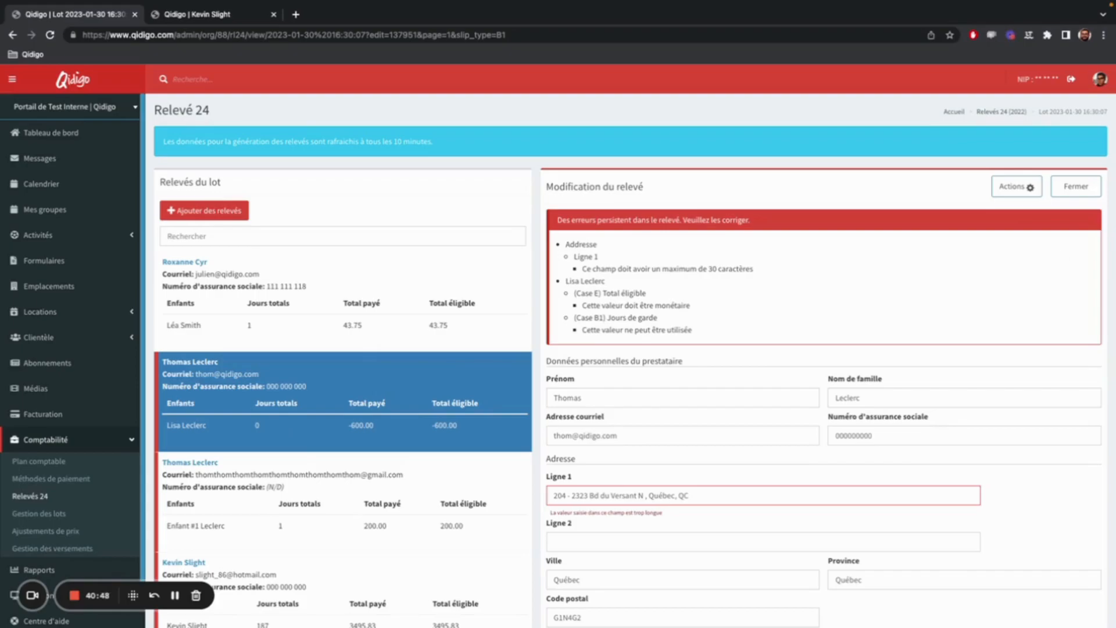
pyautogui.click(1031, 186)
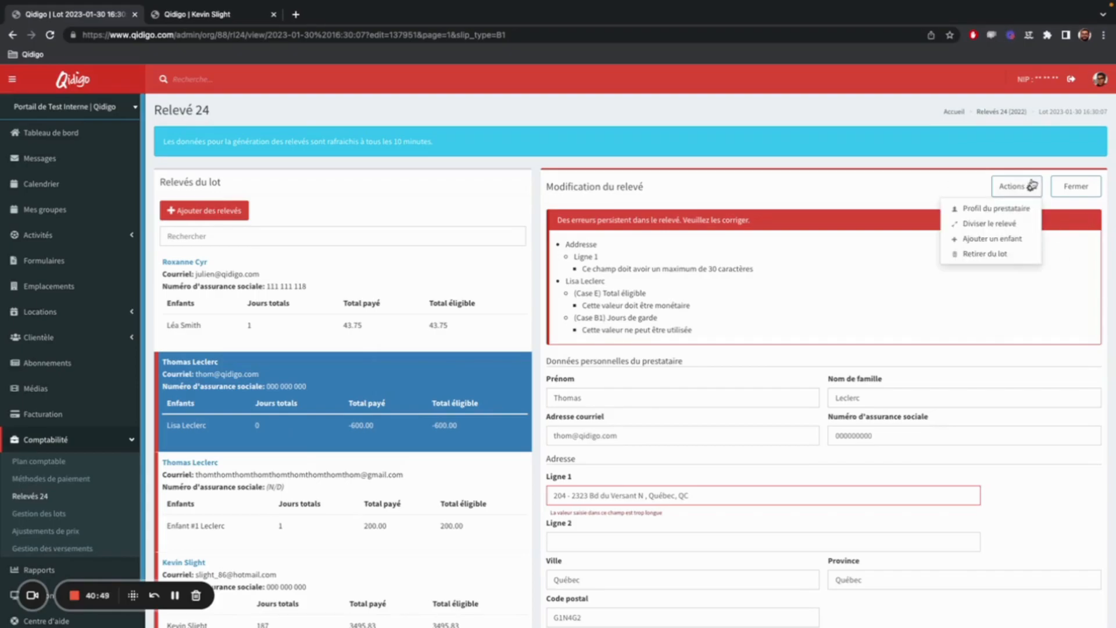
pyautogui.click(1004, 254)
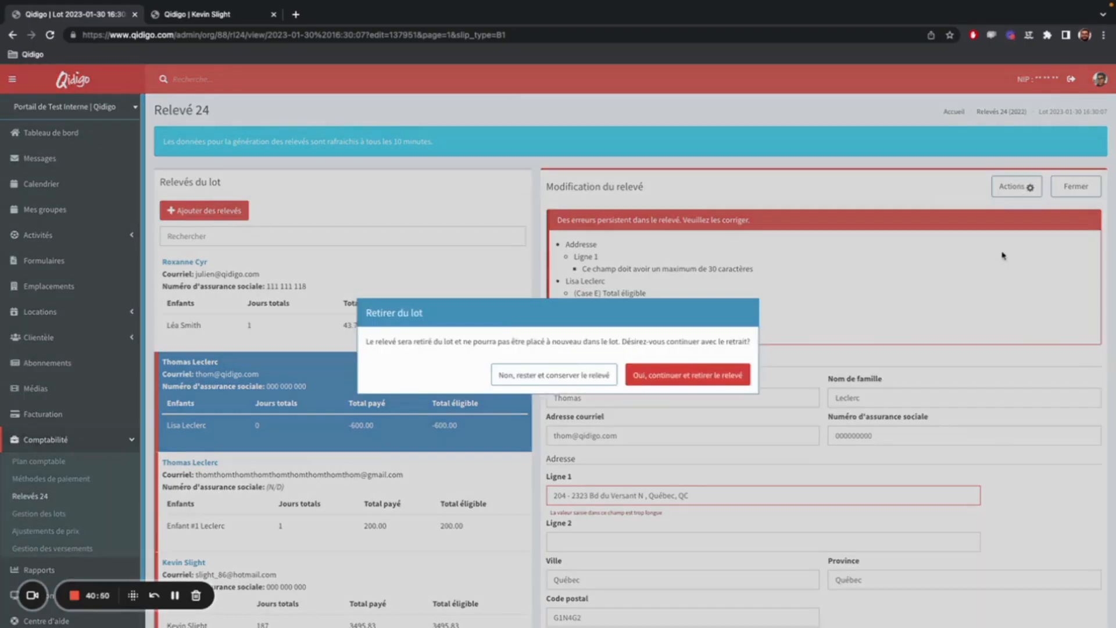
pyautogui.click(730, 381)
pyautogui.scroll(5, 726, 382)
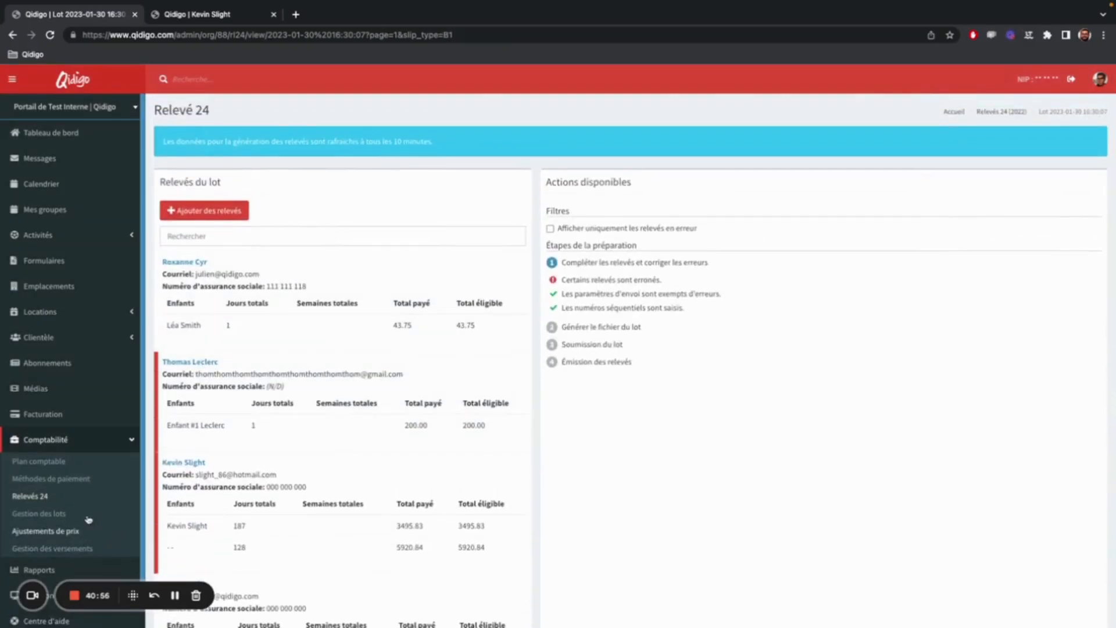
pyautogui.click(65, 495)
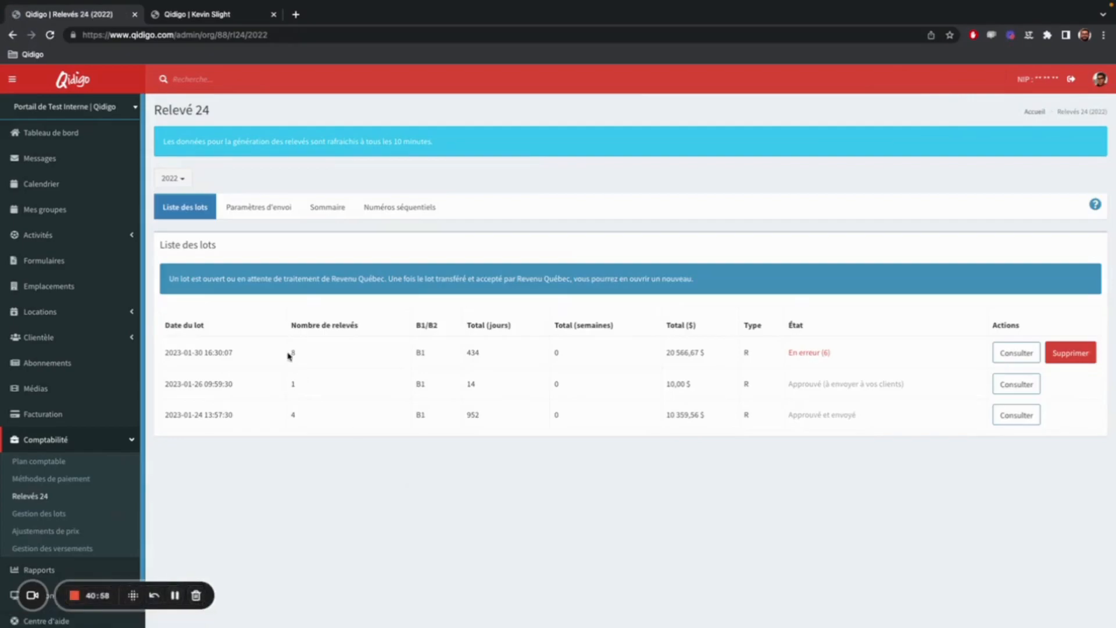
pyautogui.moveTo(289, 353); pyautogui.dragTo(309, 353)
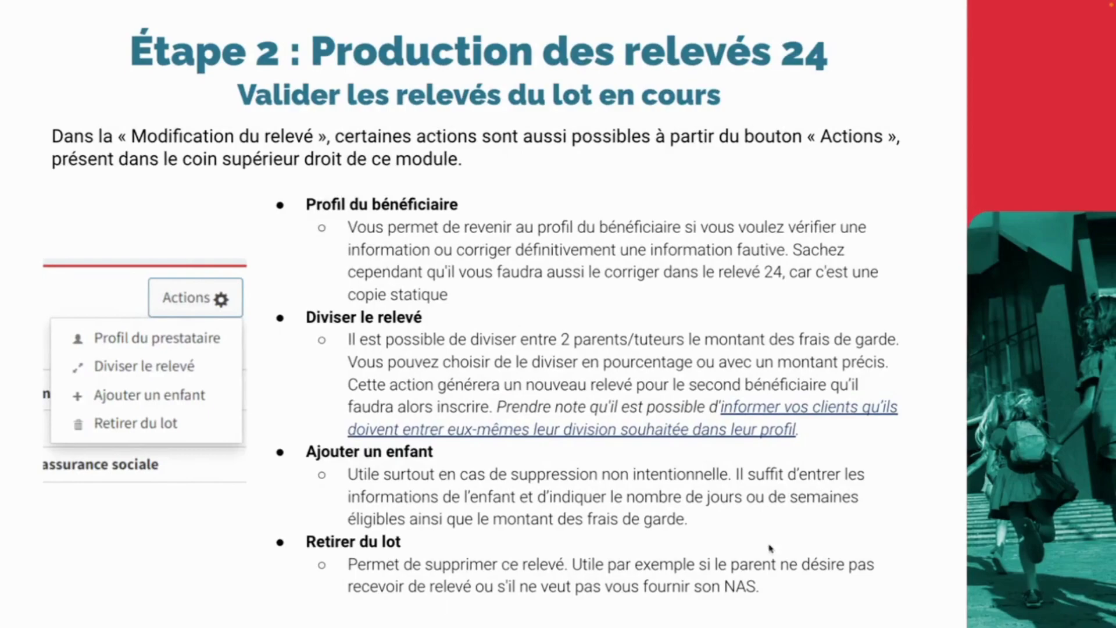
pyautogui.click(286, 534)
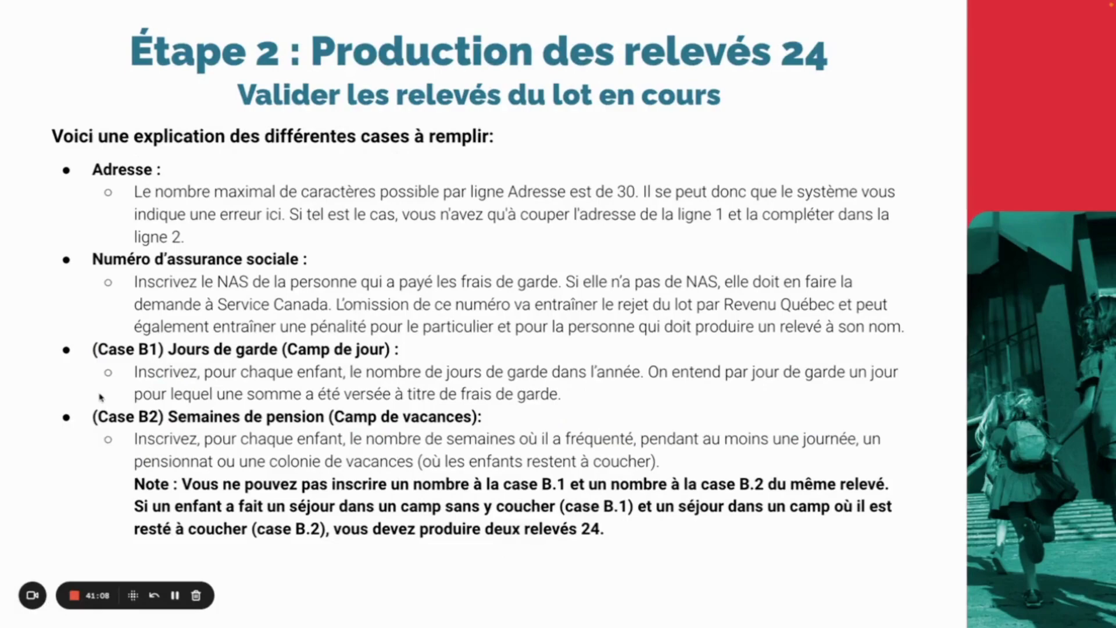
pyautogui.hotkey('ctrl', 'Left')
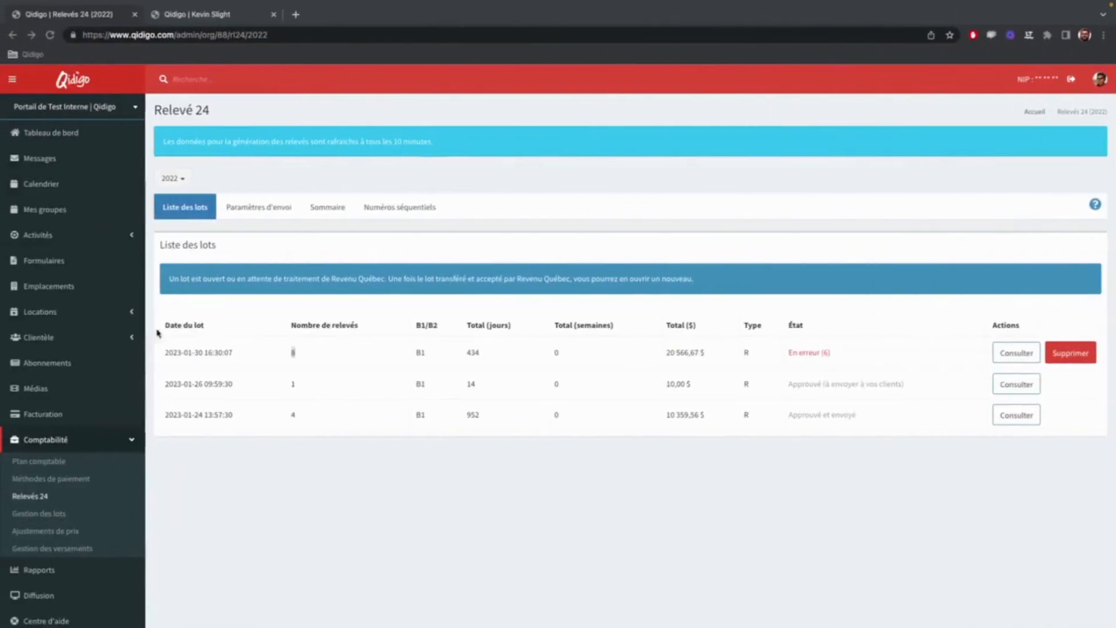
pyautogui.click(1012, 353)
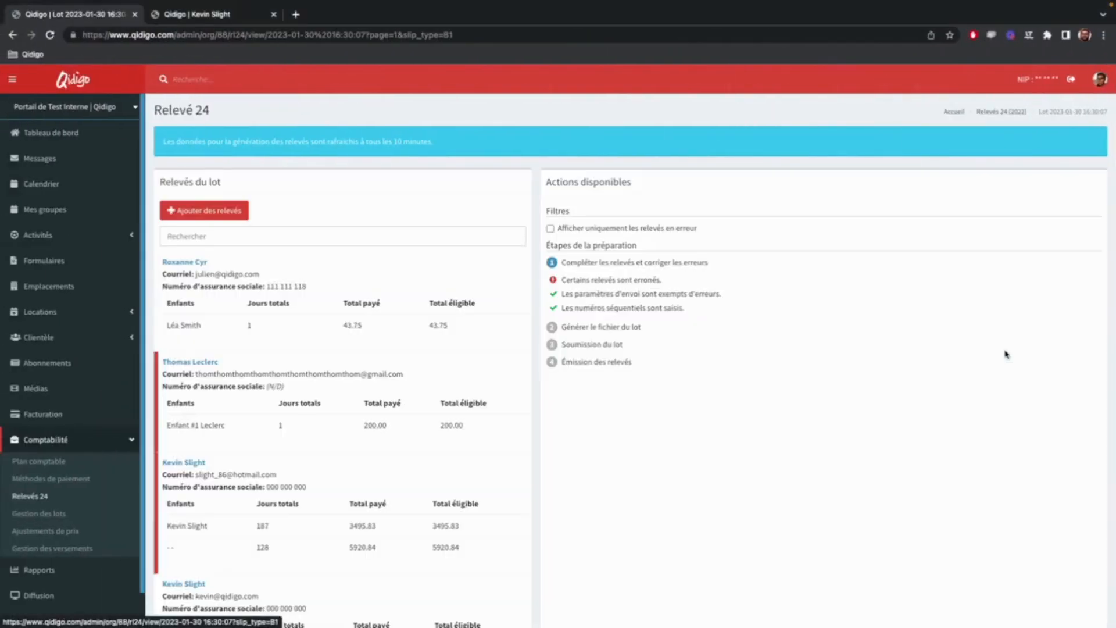
pyautogui.click(360, 307)
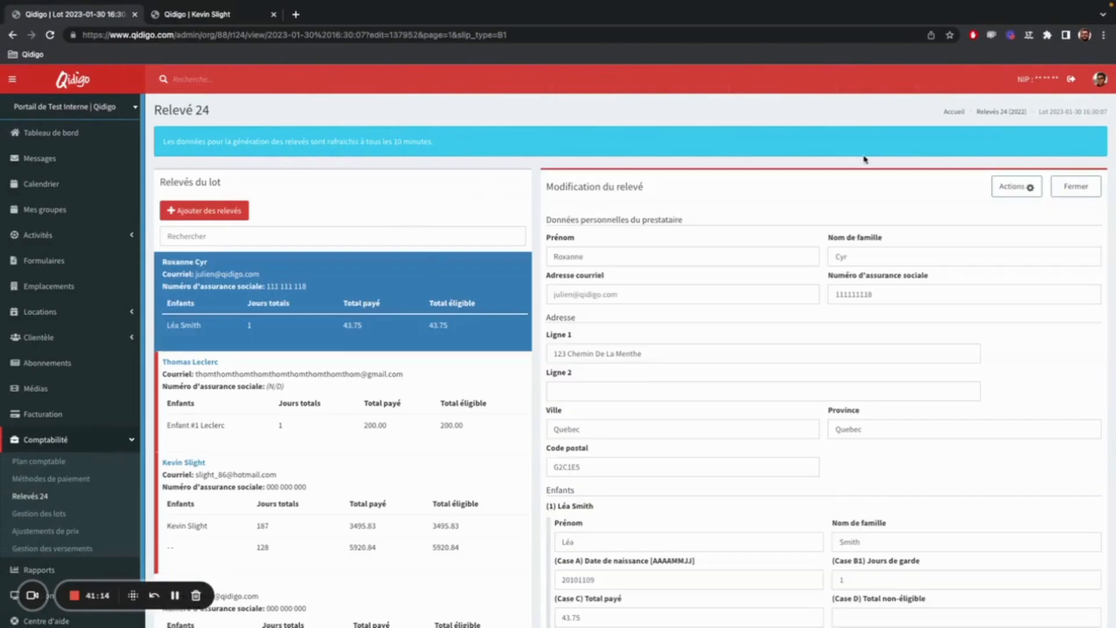
pyautogui.click(1020, 189)
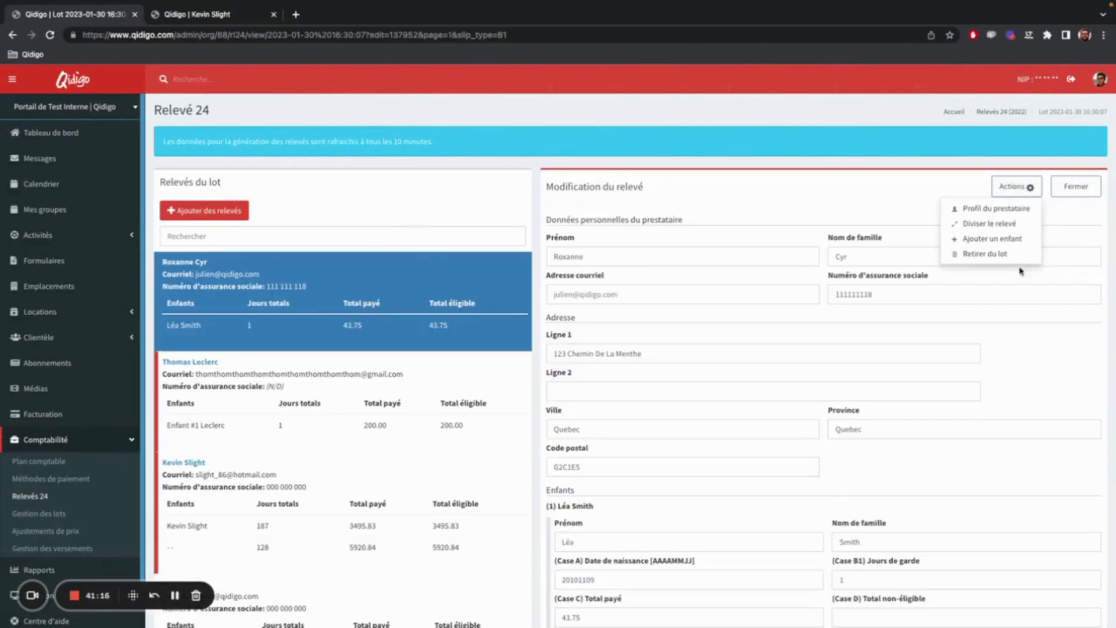
# Switch to the presentation and browse the neighbouring slides, ending on the one explaining the address, social insurance number, B1 and B2 boxes.
pyautogui.hotkey('ctrl', 'Right')
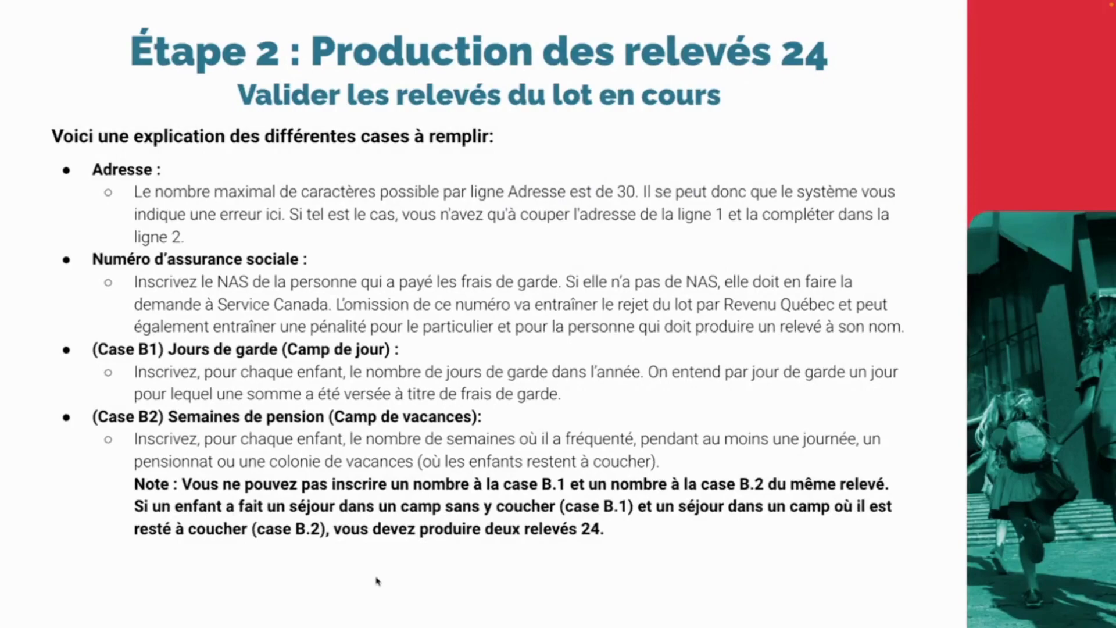
pyautogui.click(367, 599)
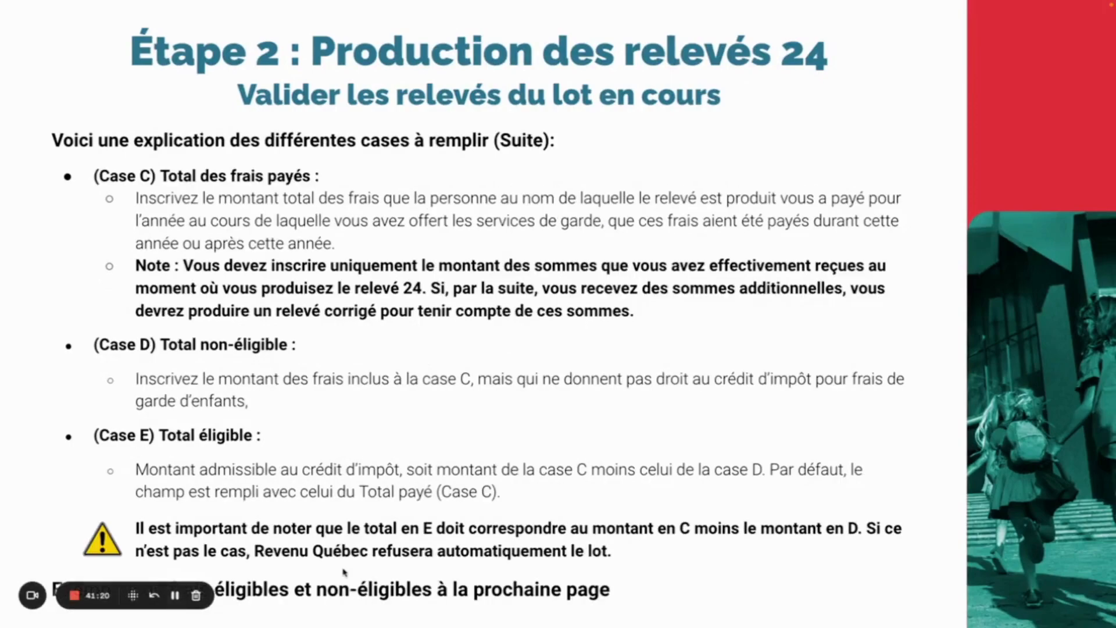
pyautogui.press('Left')
pyautogui.press('Left')
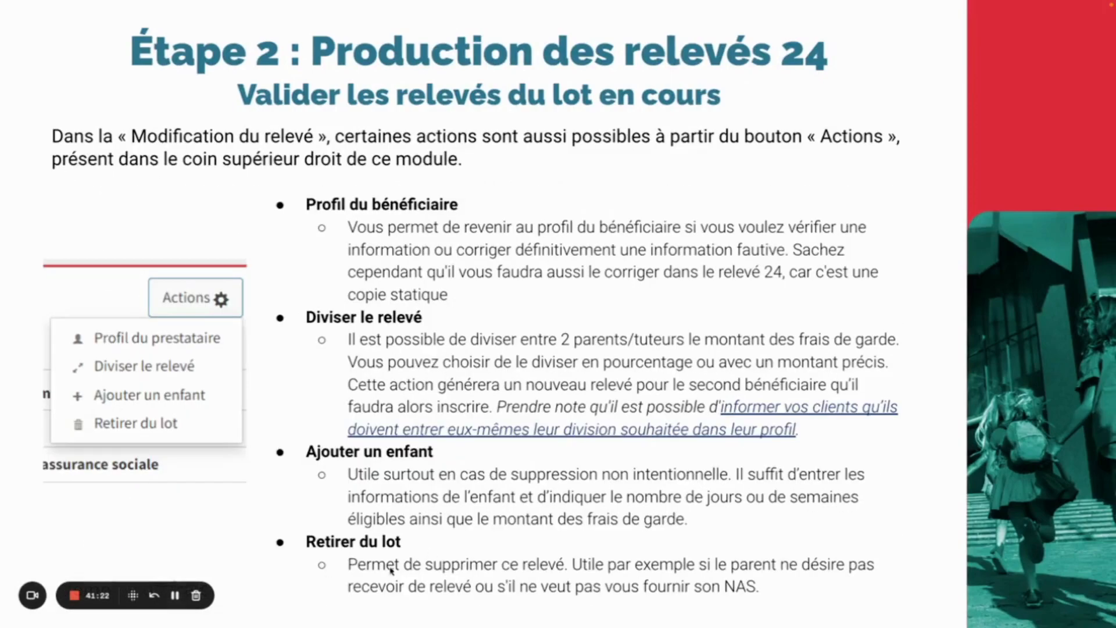
pyautogui.press('Right')
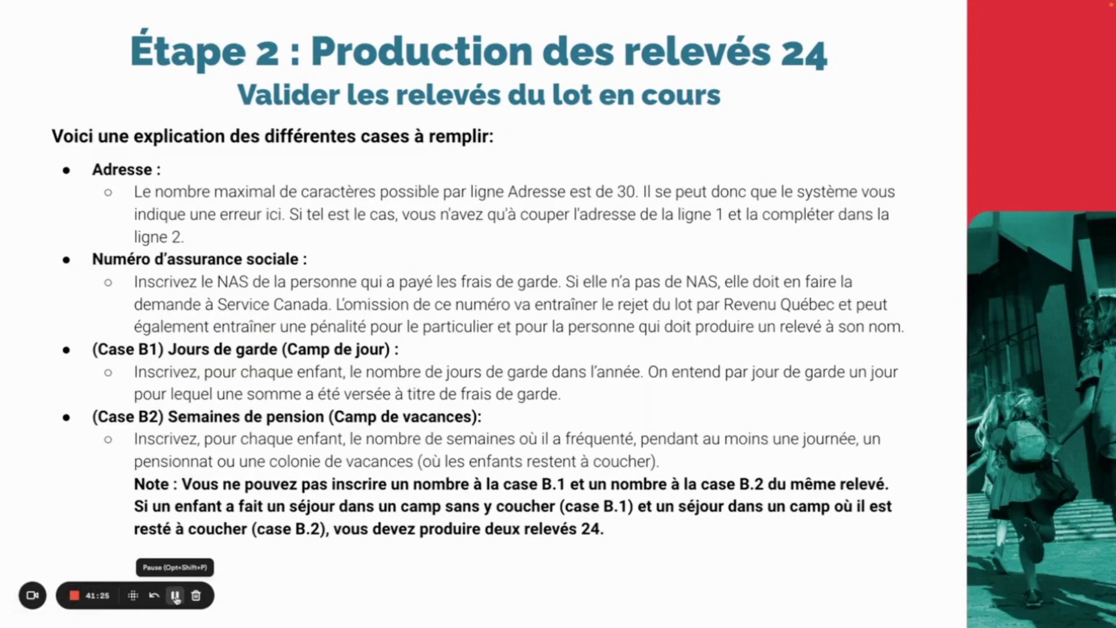
# Switch to Qidigo and enter the door number on the second address line of the three-child relevé.
pyautogui.hotkey('ctrl', 'Left')
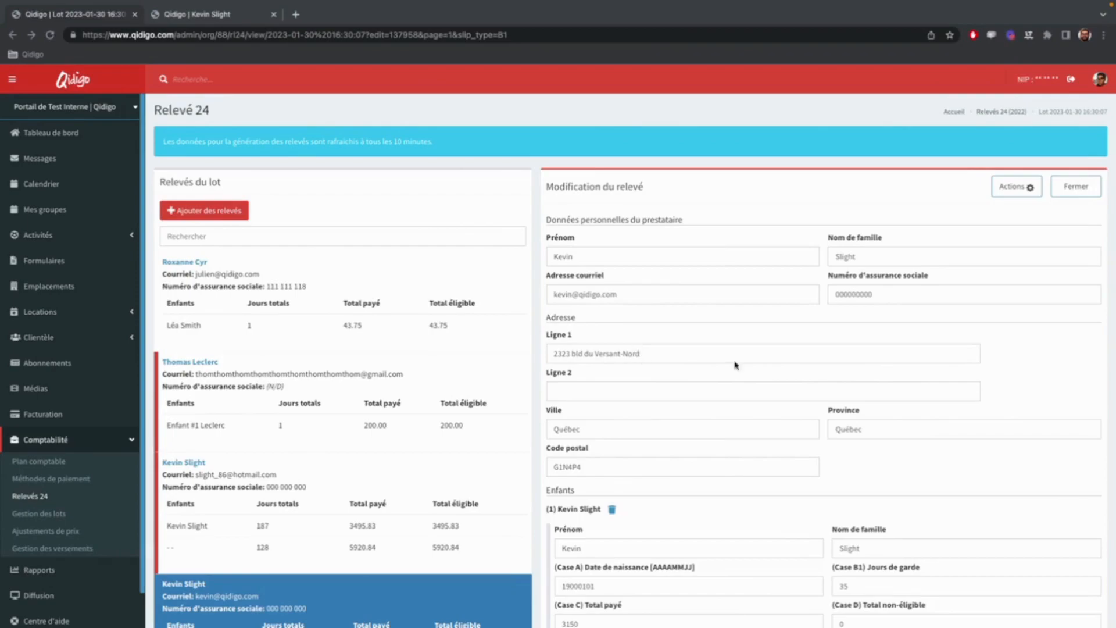
pyautogui.click(588, 353)
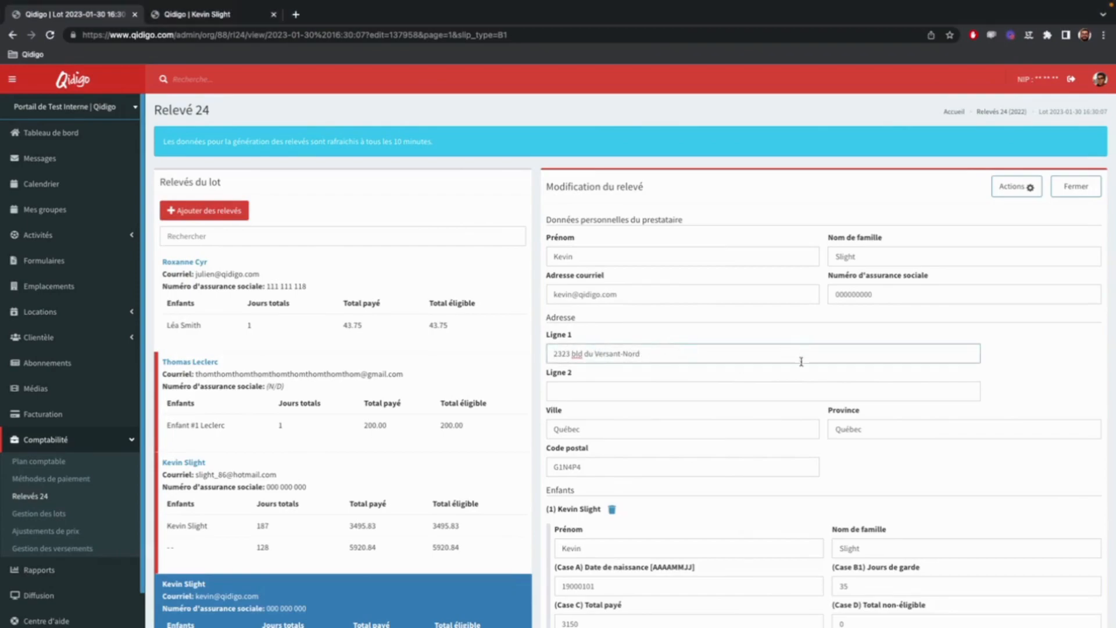
pyautogui.click(643, 391)
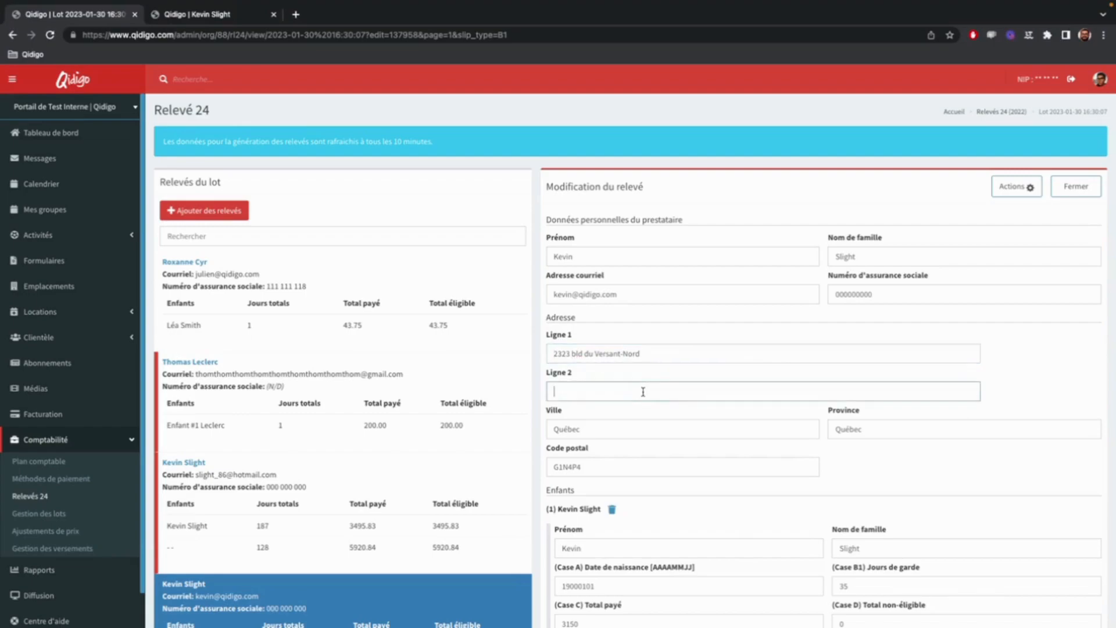
pyautogui.write('porte #2')
# Check the relevé's social insurance number field and the action for removing the relevé from the lot.
pyautogui.click(884, 297)
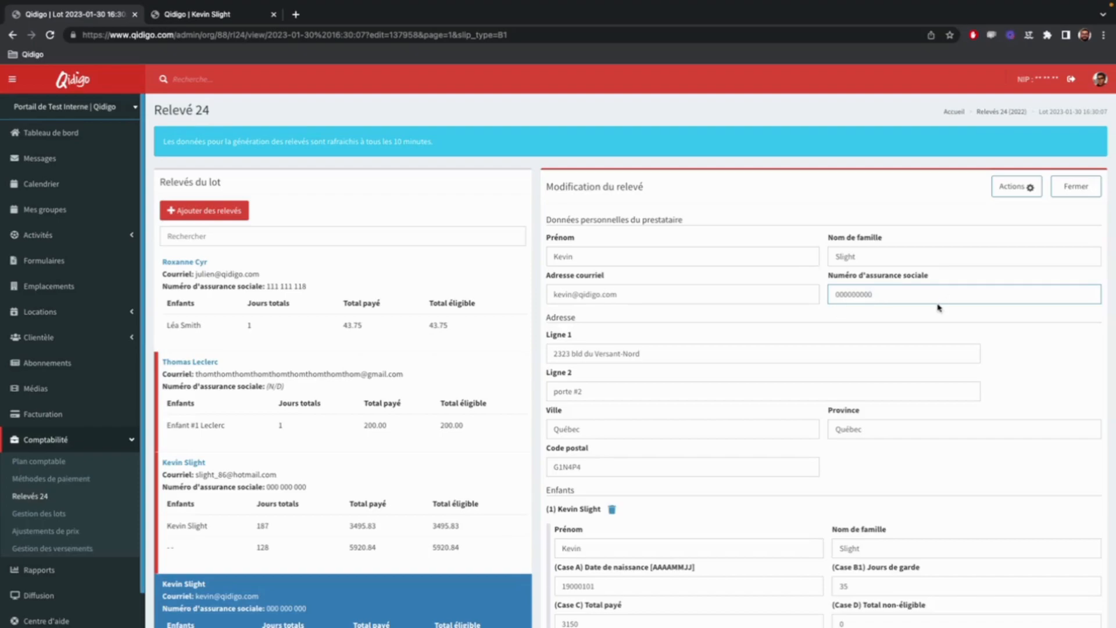
pyautogui.click(1014, 187)
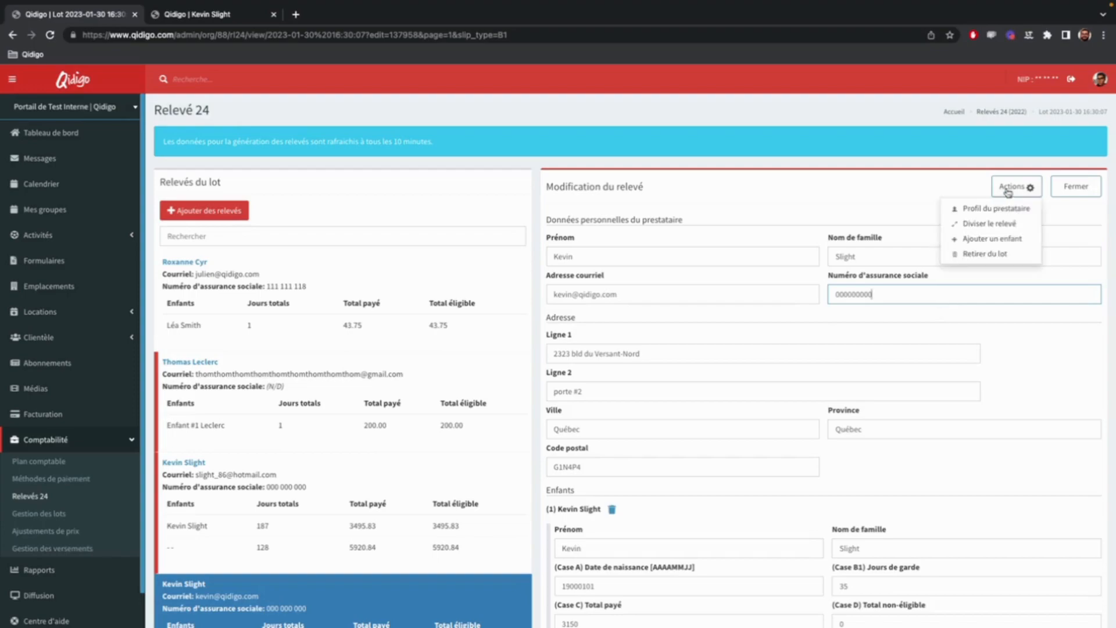
pyautogui.click(984, 253)
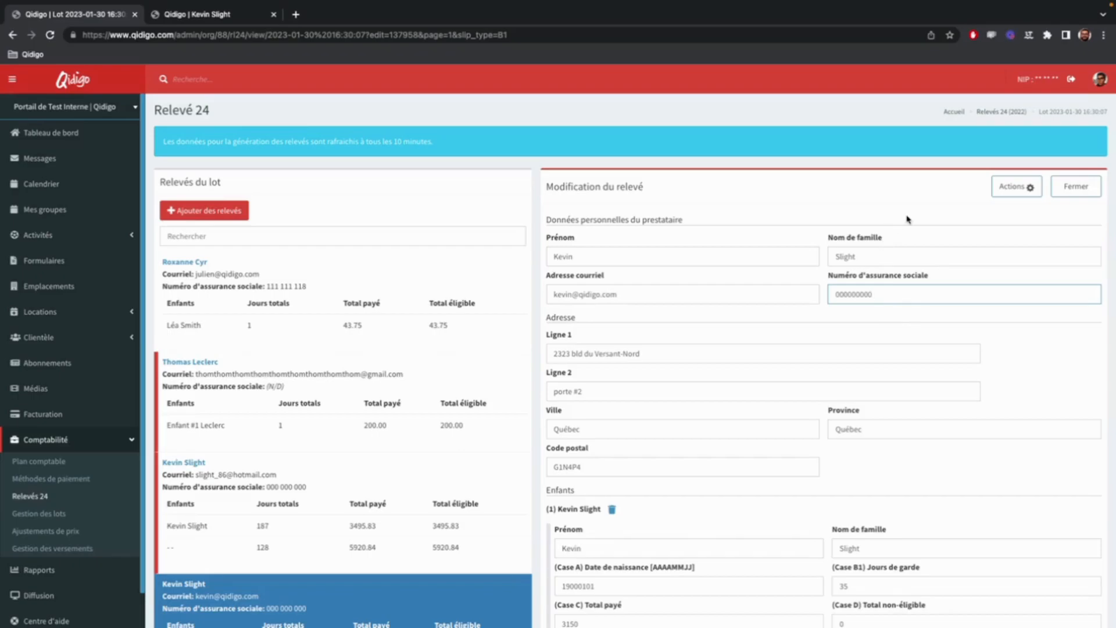
# Examine the first child's (Case B1) Jours de garde field, and advance the presentation to the slide explaining boxes C, D and E.
pyautogui.click(847, 348)
pyautogui.scroll(-3, 846, 348)
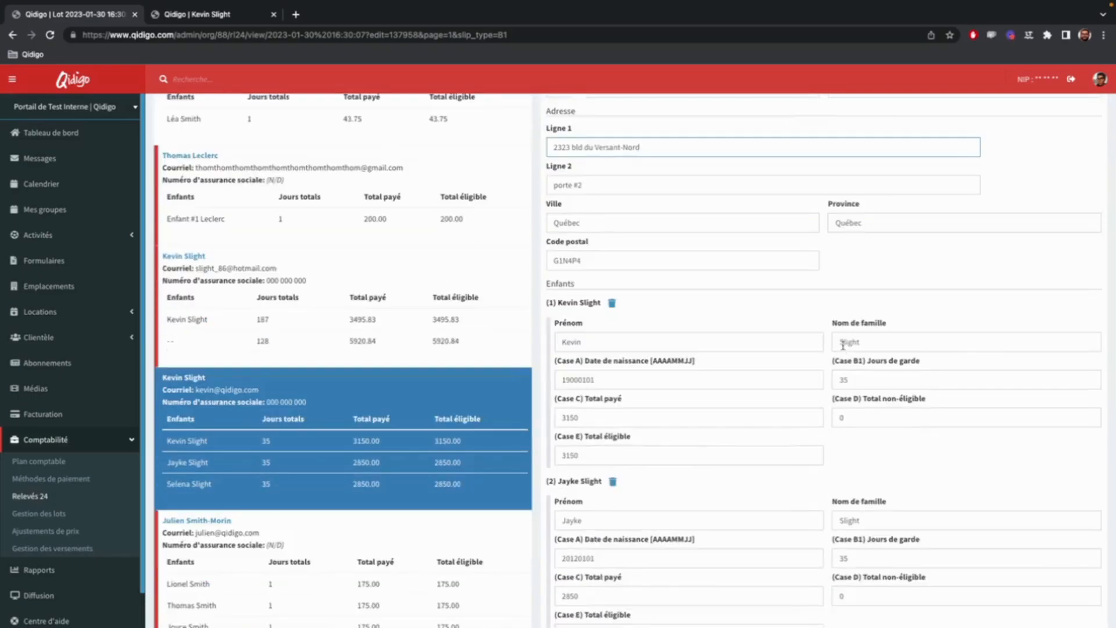
pyautogui.scroll(-1, 915, 477)
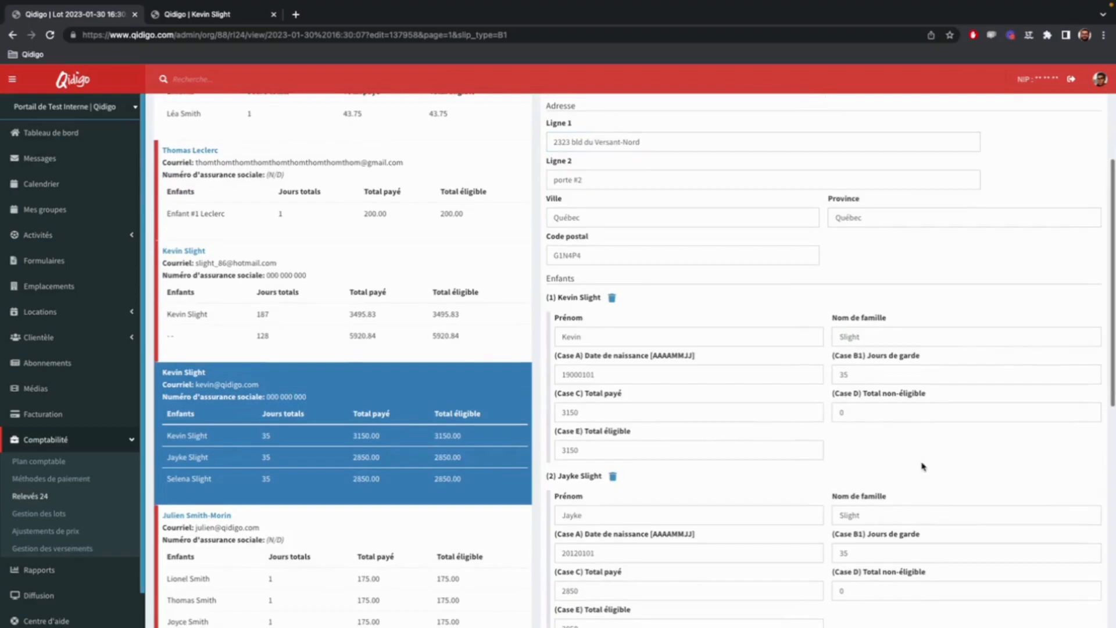
pyautogui.moveTo(930, 356); pyautogui.dragTo(829, 359)
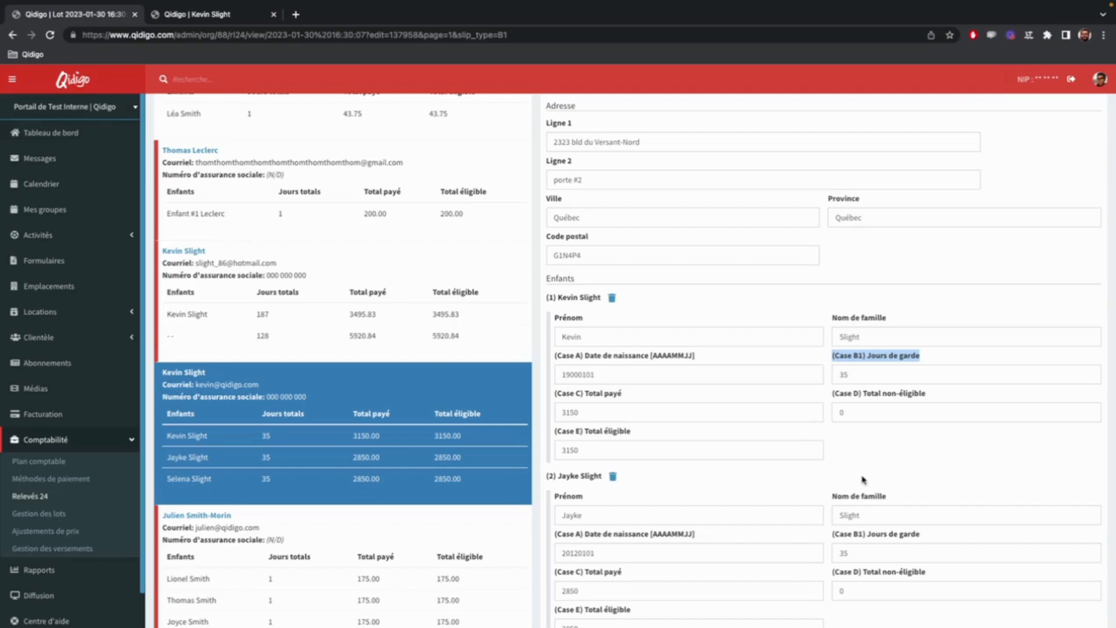
pyautogui.scroll(-5, 865, 480)
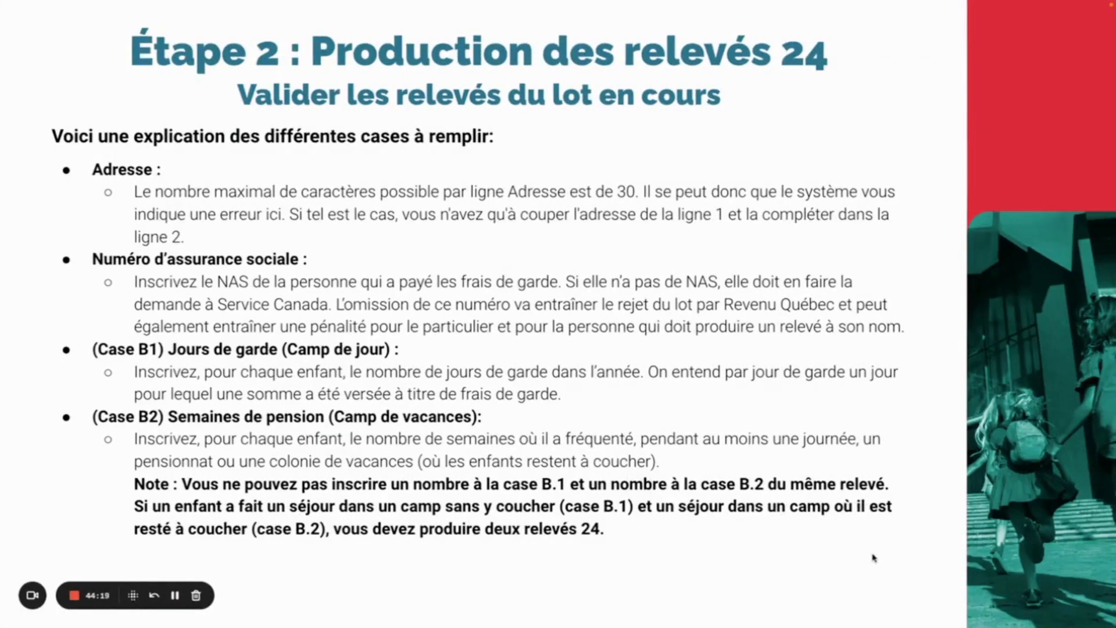
pyautogui.press('Right')
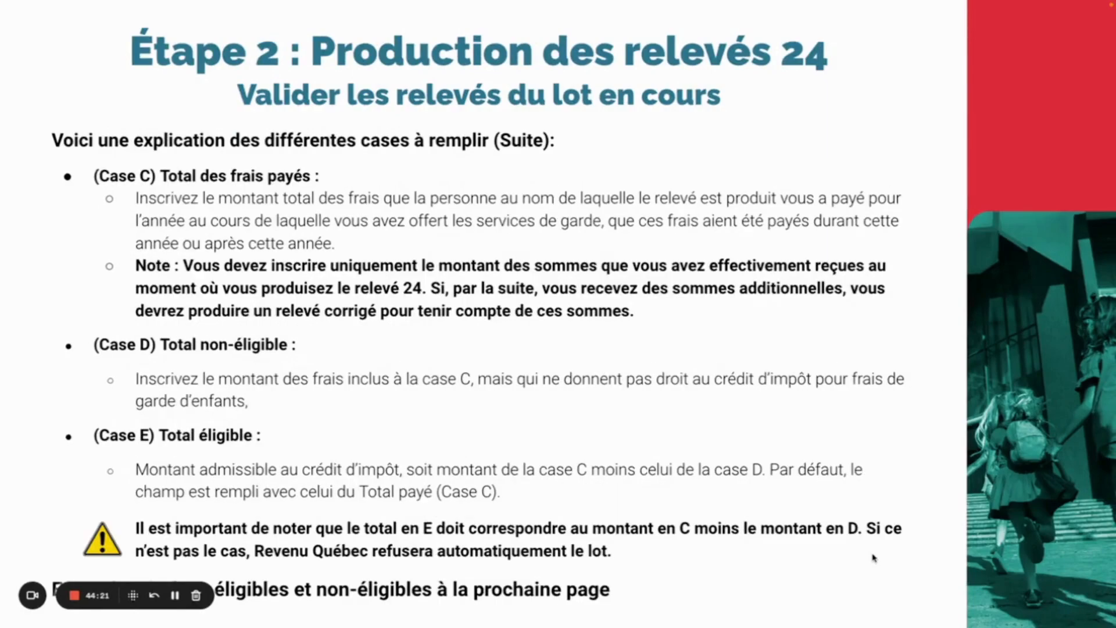
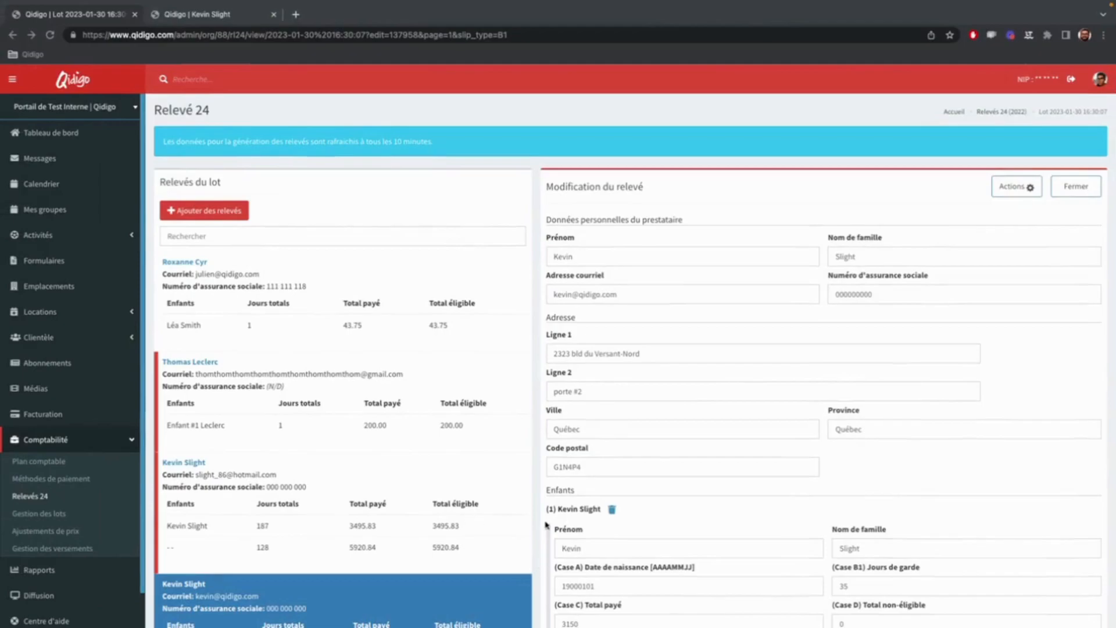
# Discard the pending changes and remove the one-child relevé with the missing social insurance number from the lot.
pyautogui.click(410, 436)
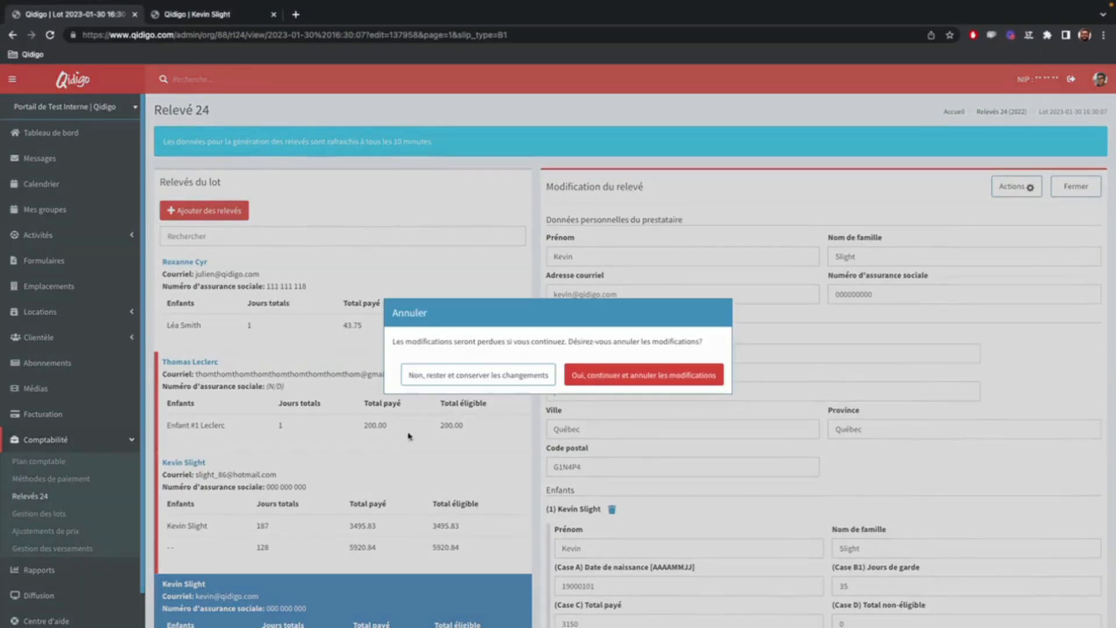
pyautogui.click(588, 374)
pyautogui.click(1015, 186)
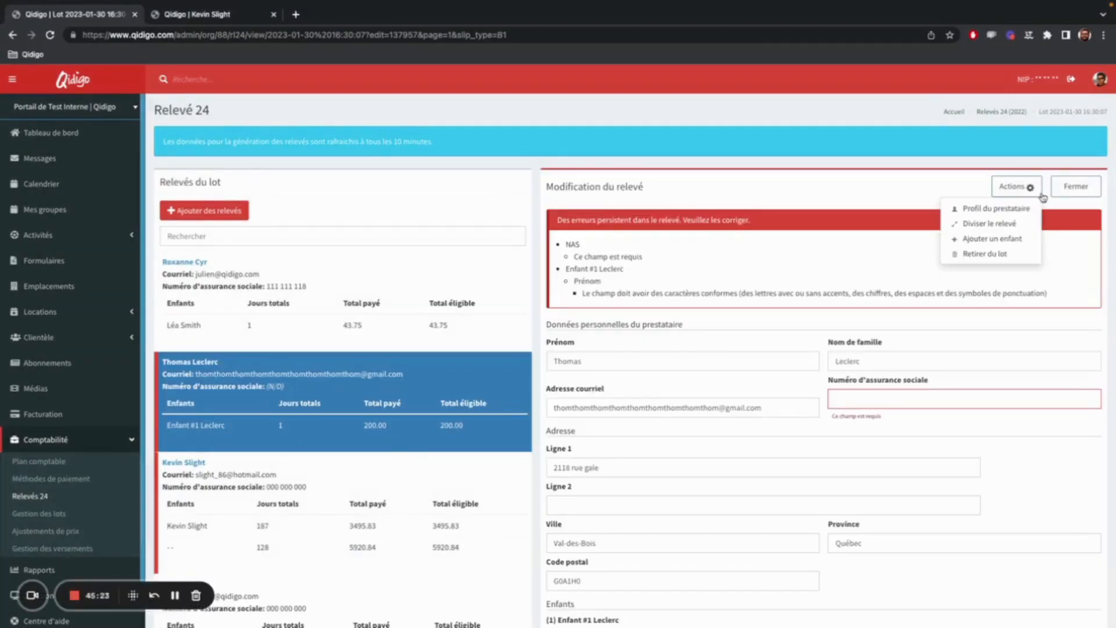
pyautogui.click(991, 253)
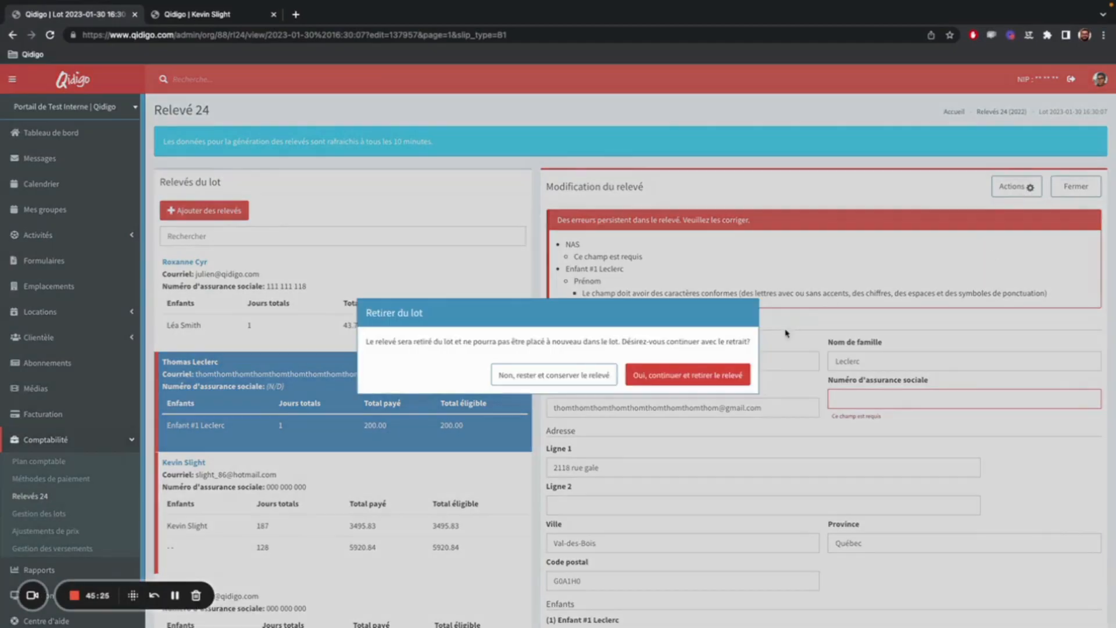
pyautogui.click(723, 375)
# Remove the two-child relevé containing the unnamed child from the lot.
pyautogui.scroll(-5, 380, 455)
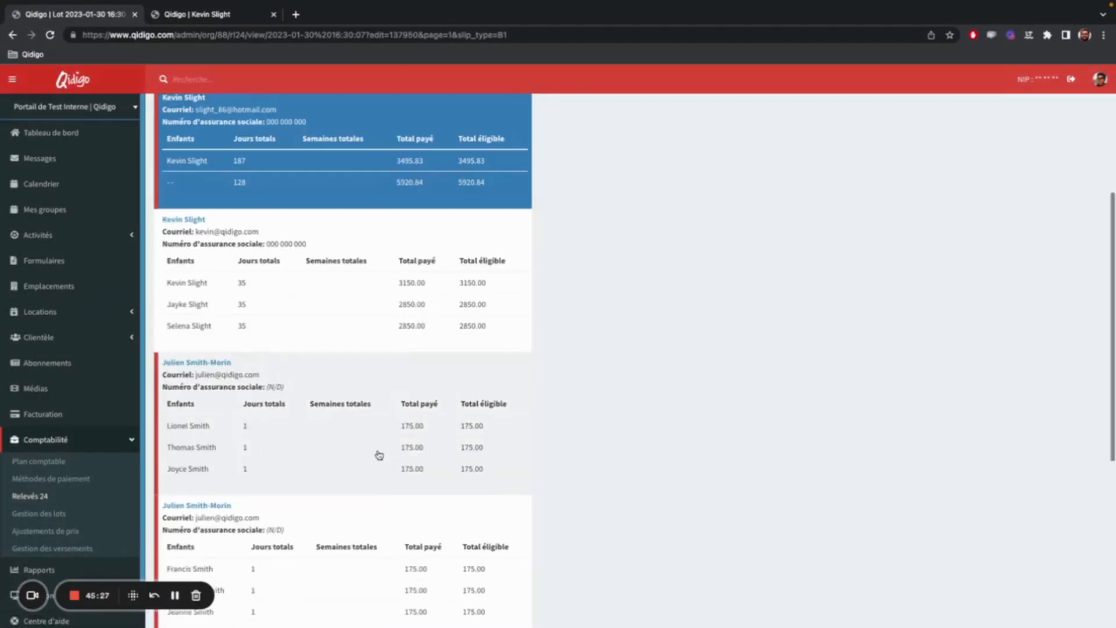
pyautogui.scroll(5, 361, 384)
pyautogui.click(1016, 186)
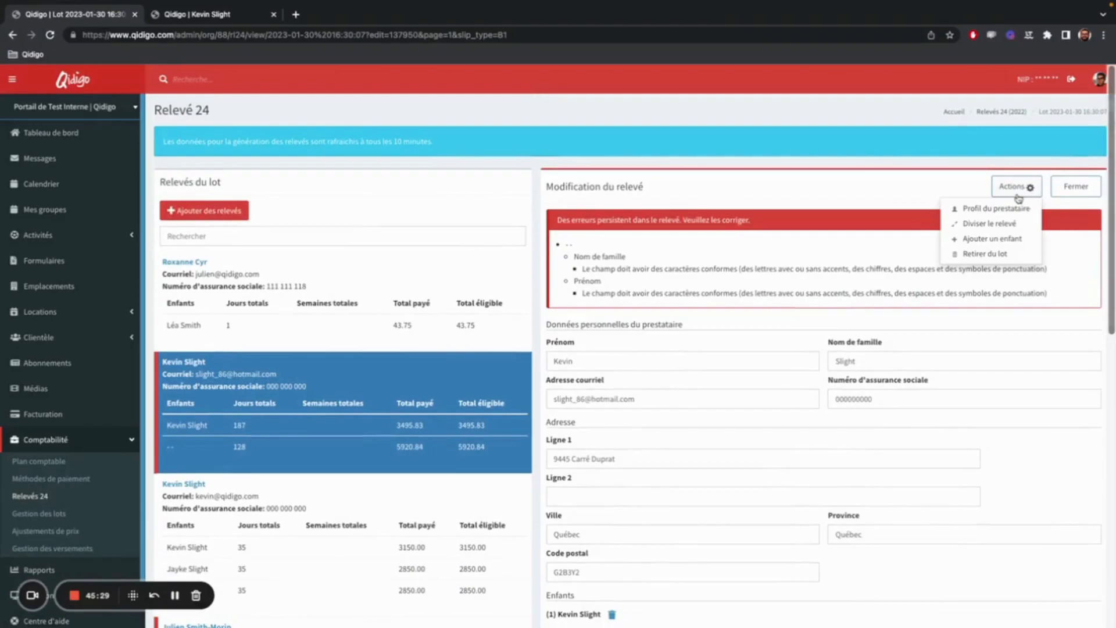
pyautogui.click(1002, 256)
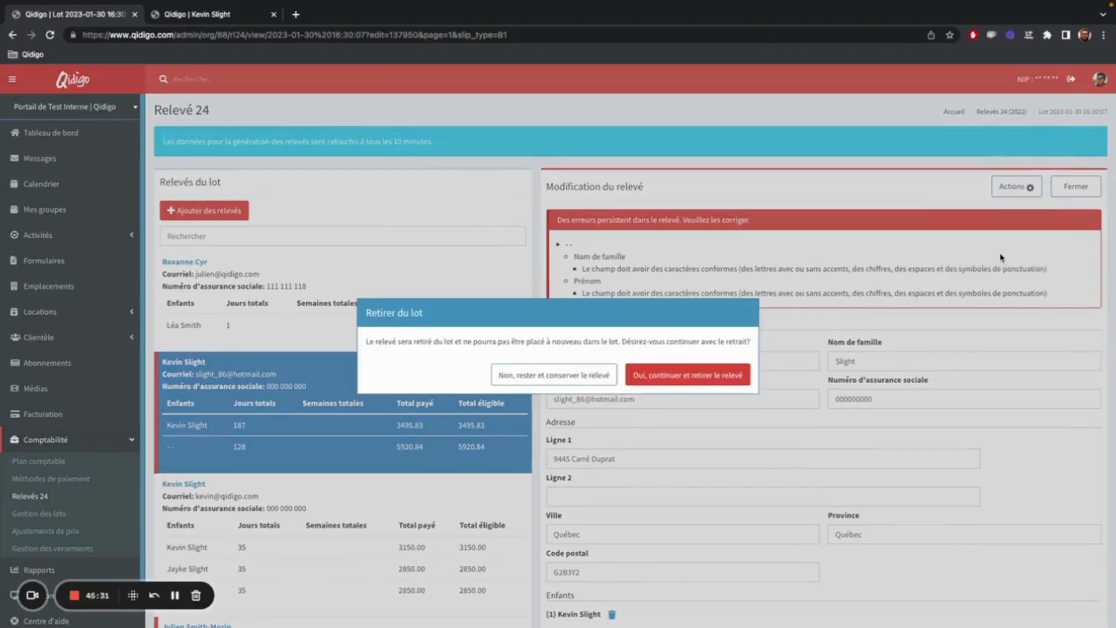
pyautogui.click(695, 375)
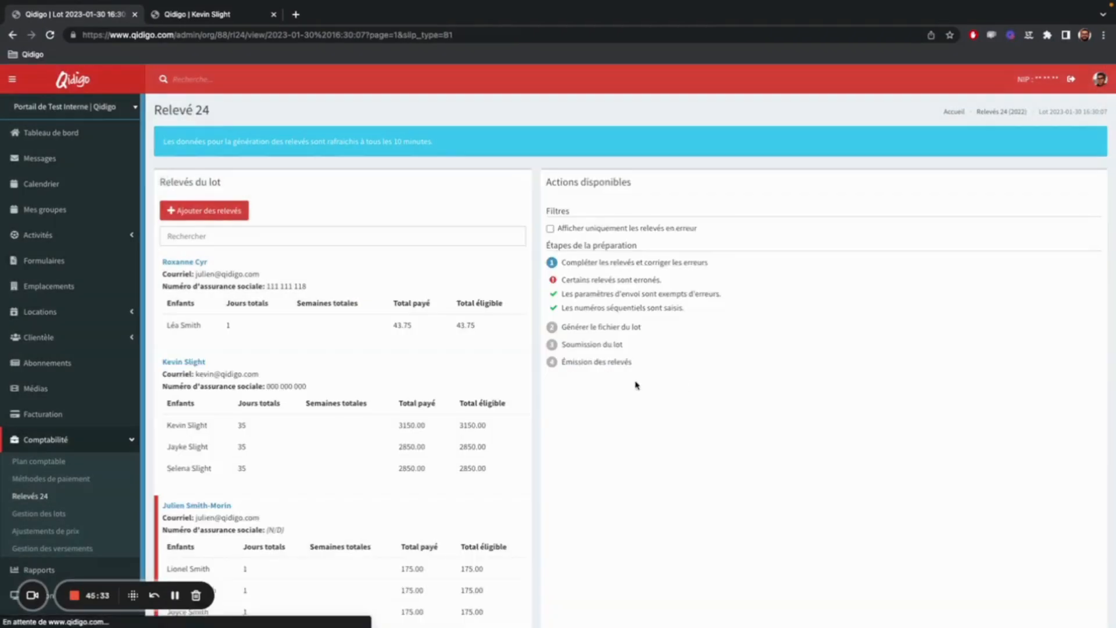
# Remove the first of the three-child relevés in error for a missing social insurance number from the lot.
pyautogui.scroll(-2, 371, 366)
pyautogui.click(380, 430)
pyautogui.click(1014, 186)
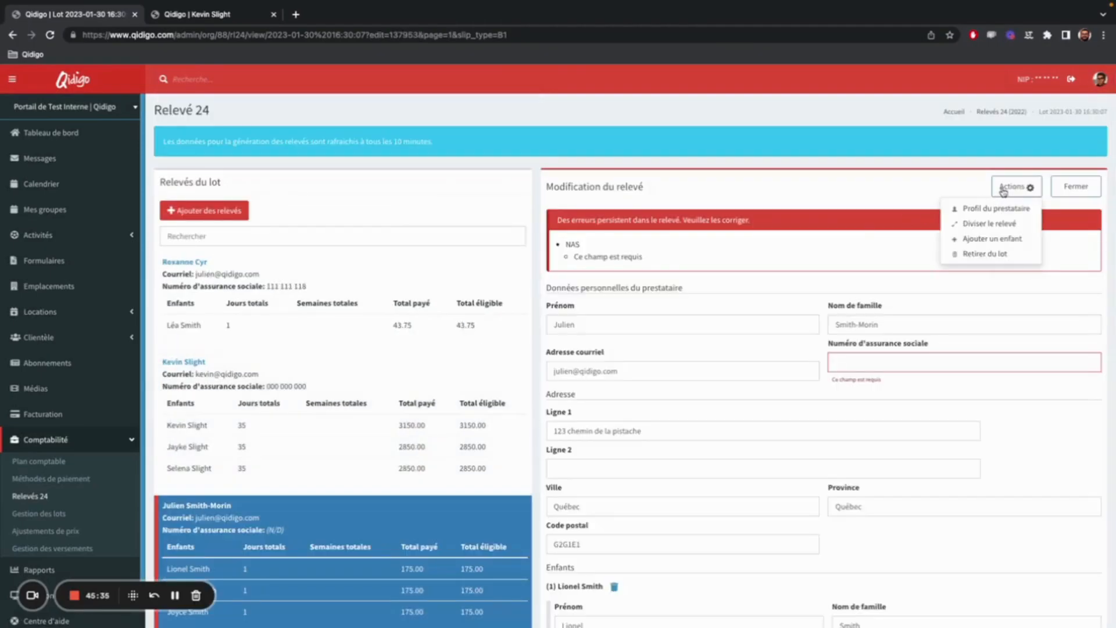
pyautogui.click(984, 253)
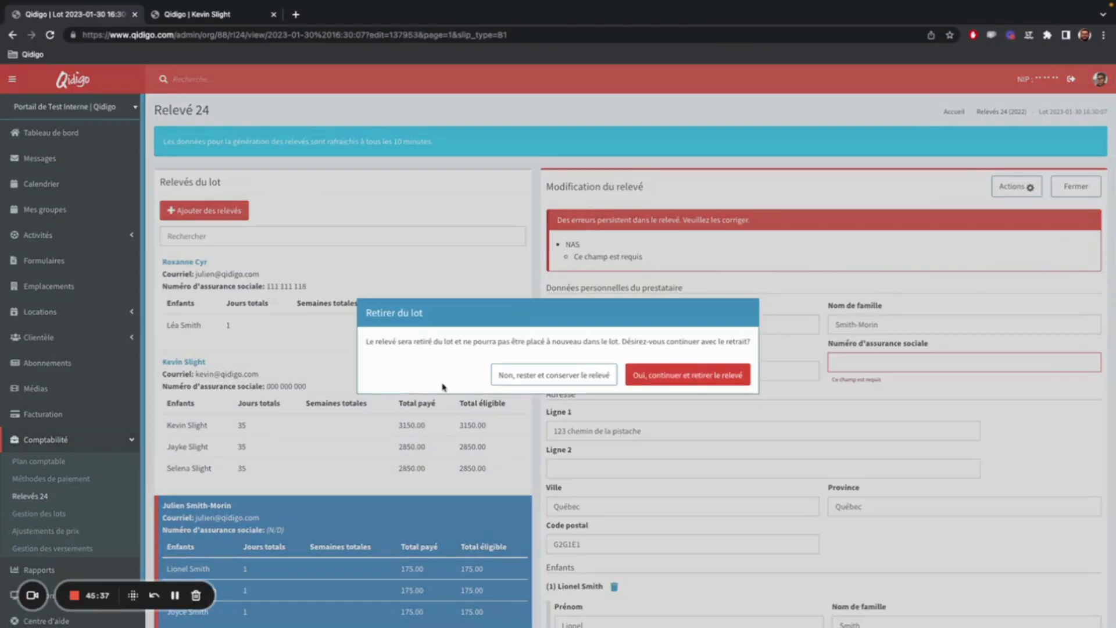
pyautogui.click(672, 375)
# Remove the next three-child relevé lacking a social insurance number, directly below the valid three-child relevé, from the lot.
pyautogui.scroll(-6, 393, 369)
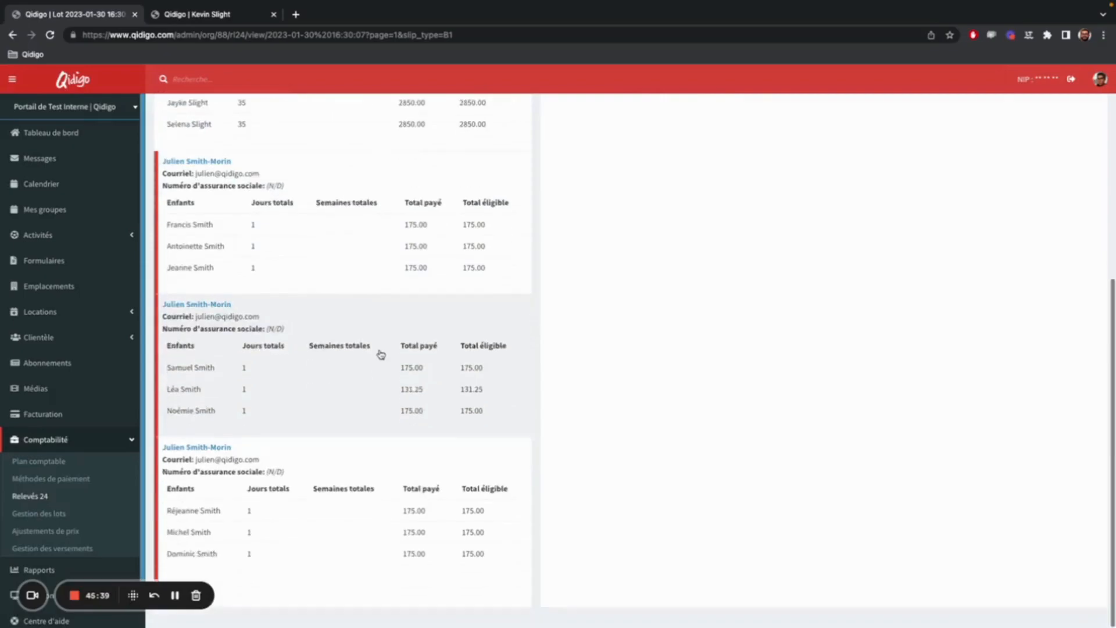
pyautogui.scroll(3, 381, 354)
pyautogui.click(379, 354)
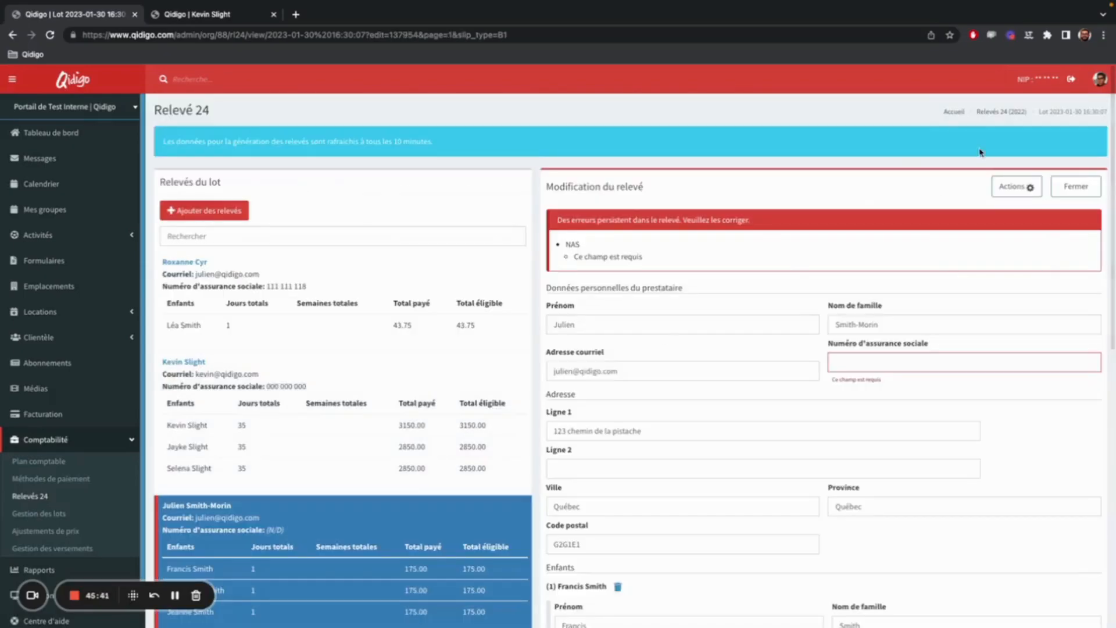
pyautogui.click(1022, 187)
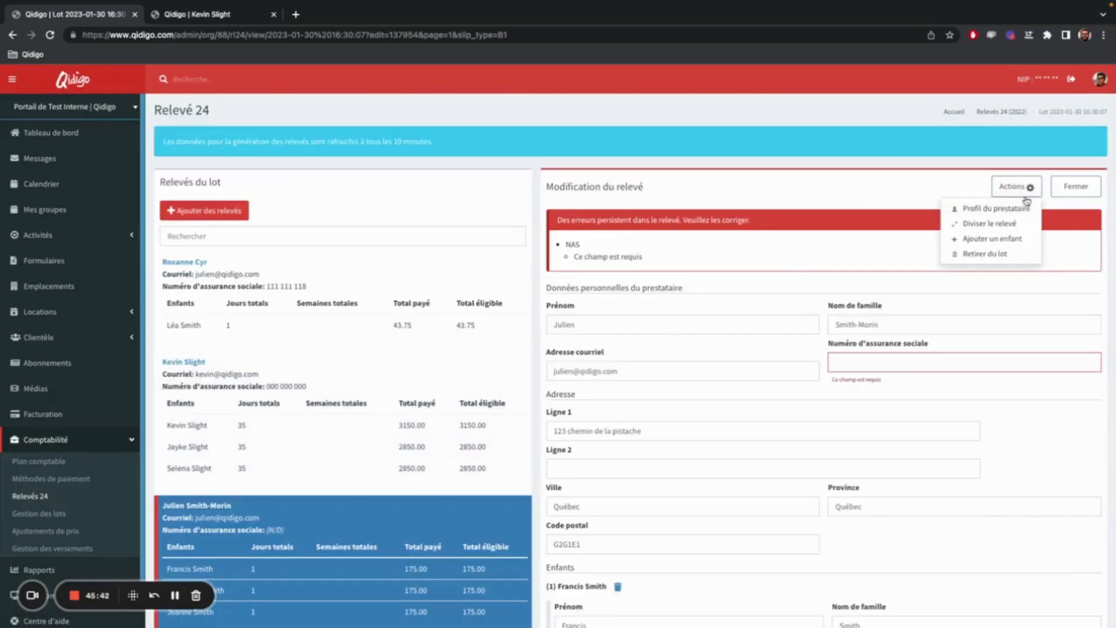
pyautogui.click(991, 256)
pyautogui.click(721, 373)
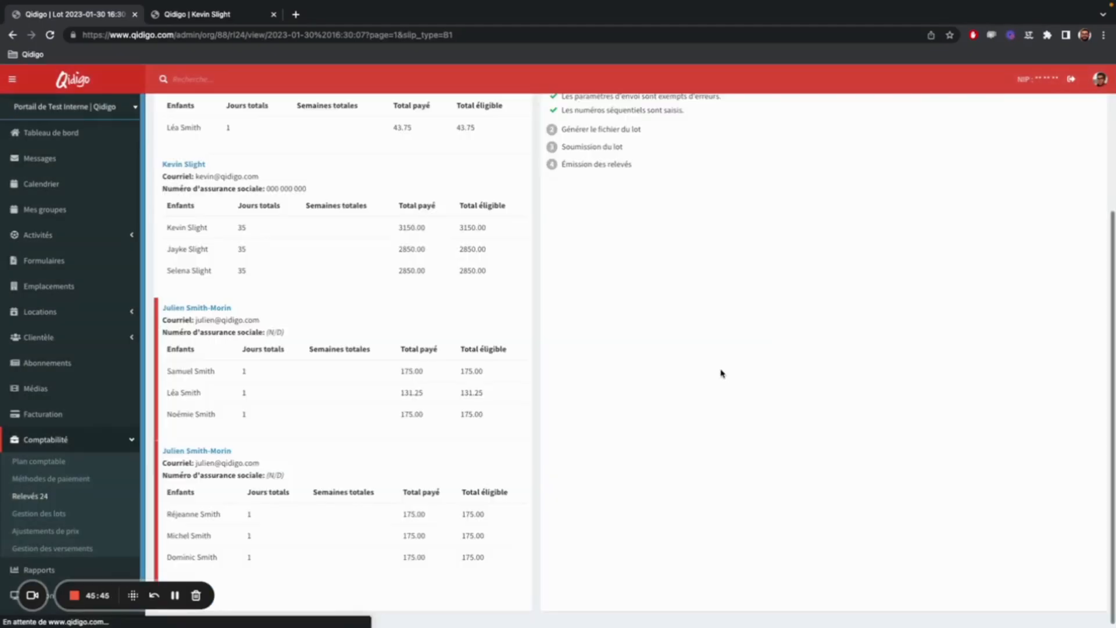
# Remove the relevé in error that includes a child with 131.25 paid from the lot.
pyautogui.click(296, 390)
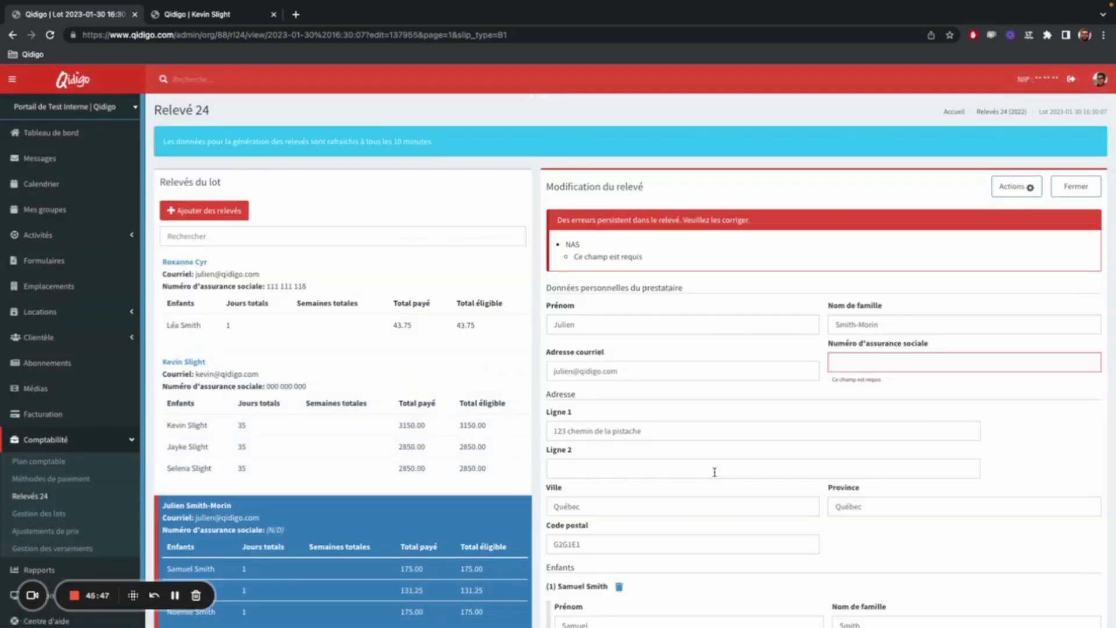
pyautogui.click(1016, 187)
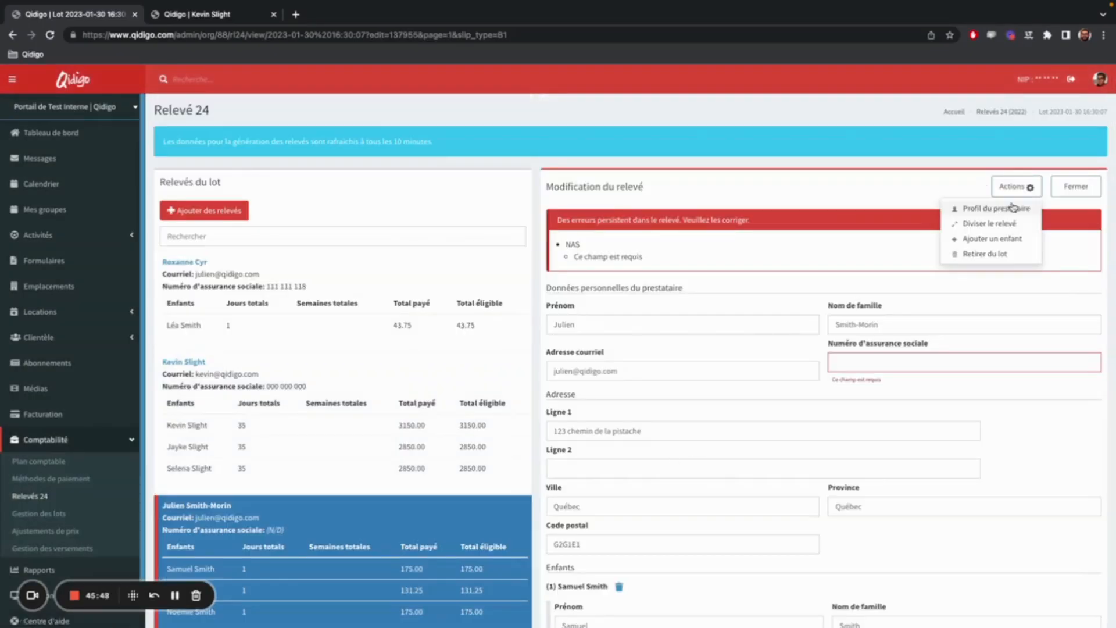
pyautogui.click(1007, 254)
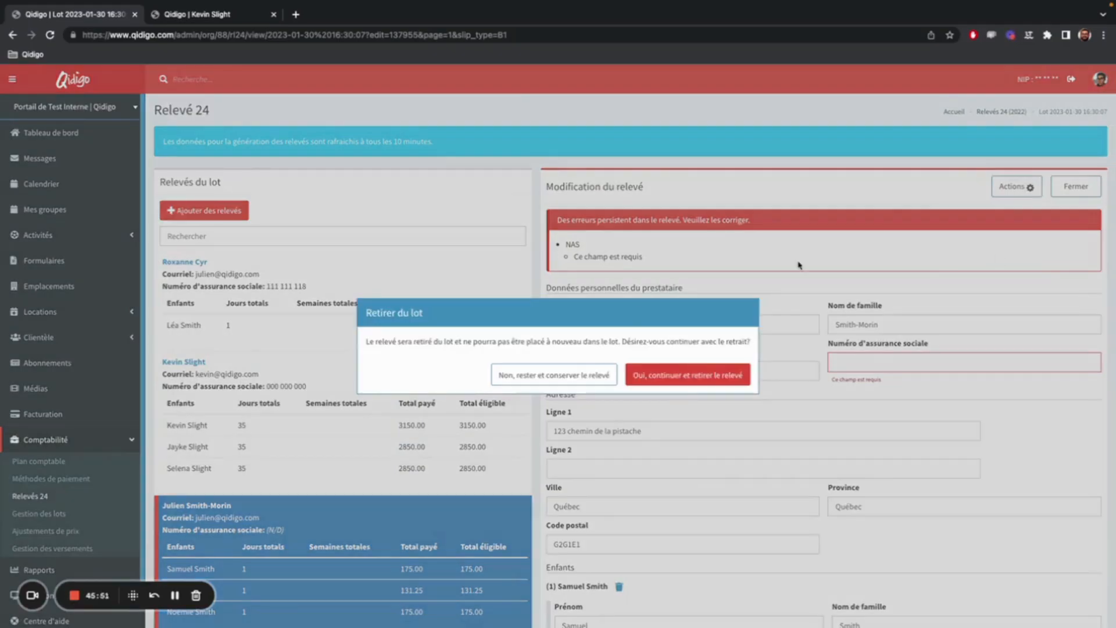
pyautogui.click(719, 377)
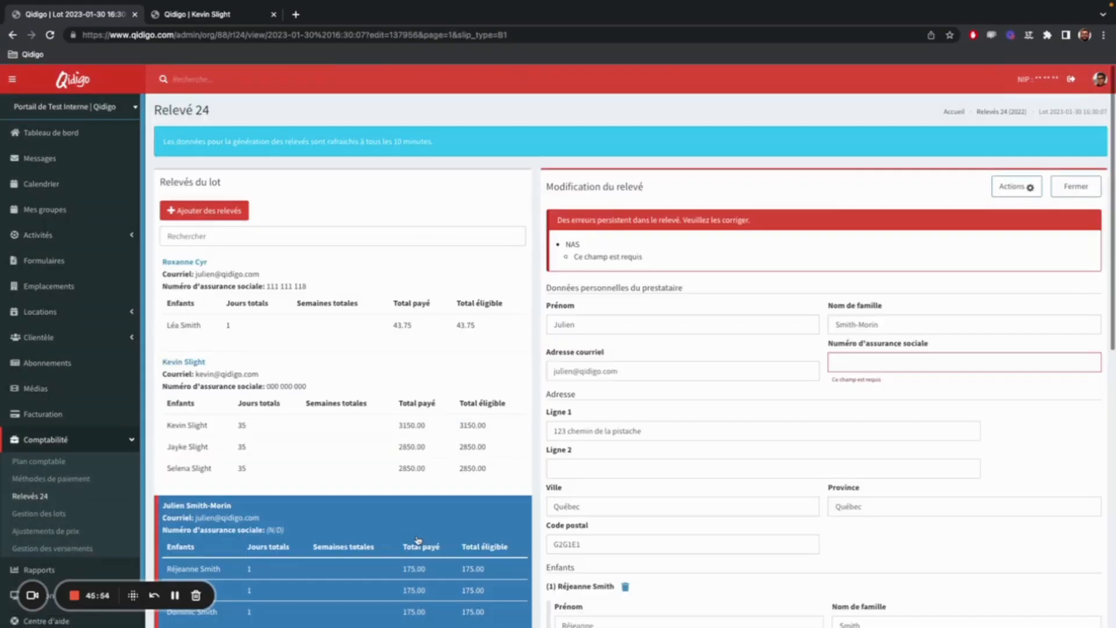
# Remove the last remaining relevé in error from the lot.
pyautogui.click(1016, 187)
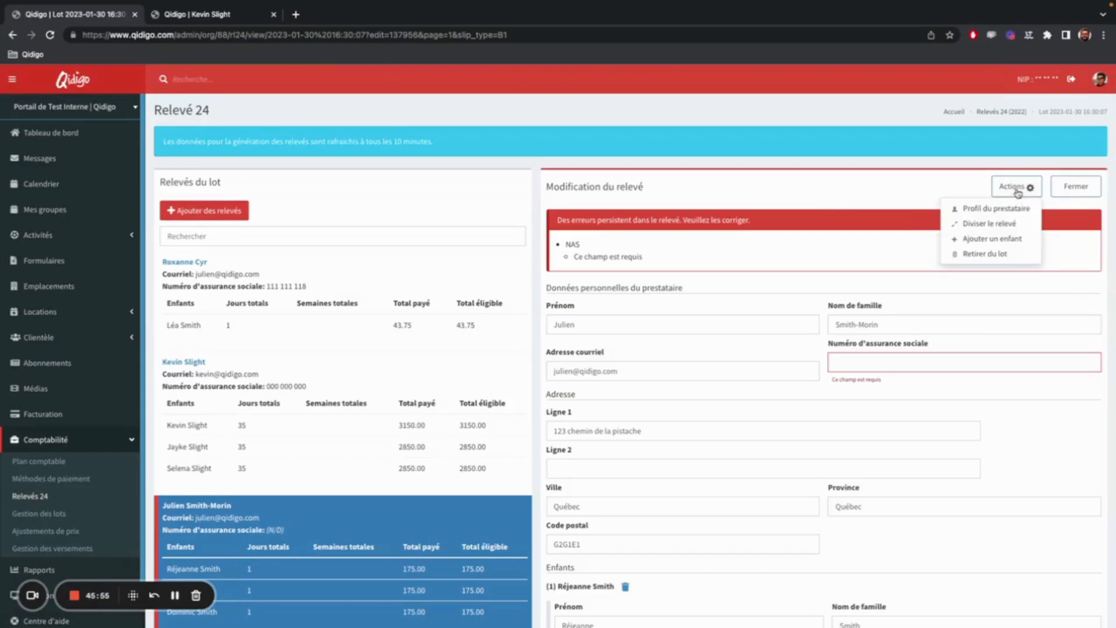
pyautogui.click(991, 254)
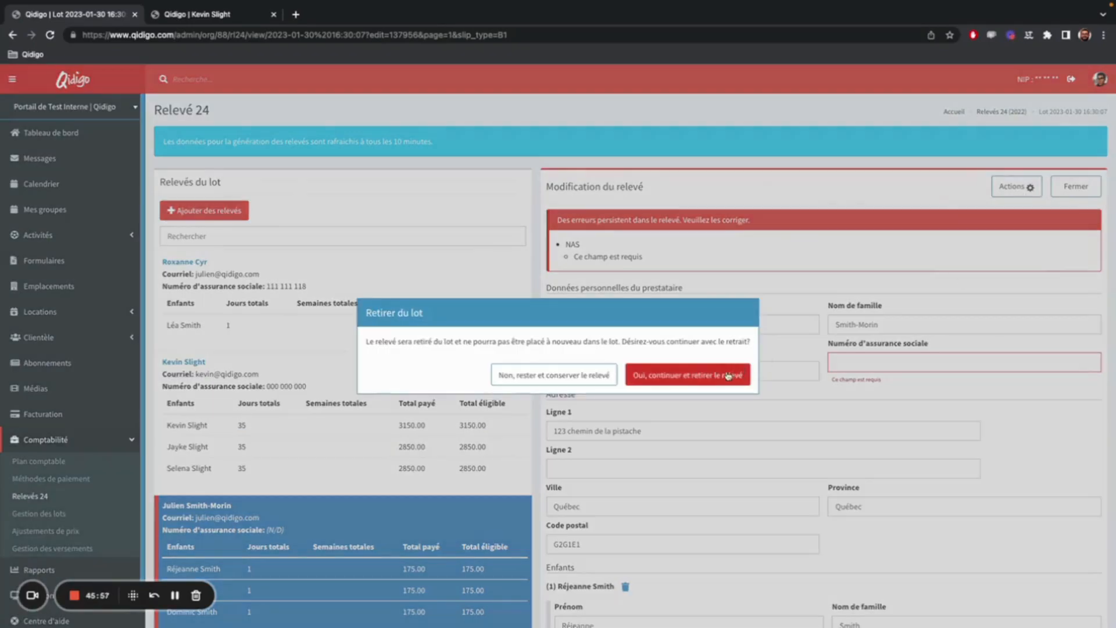
pyautogui.click(696, 378)
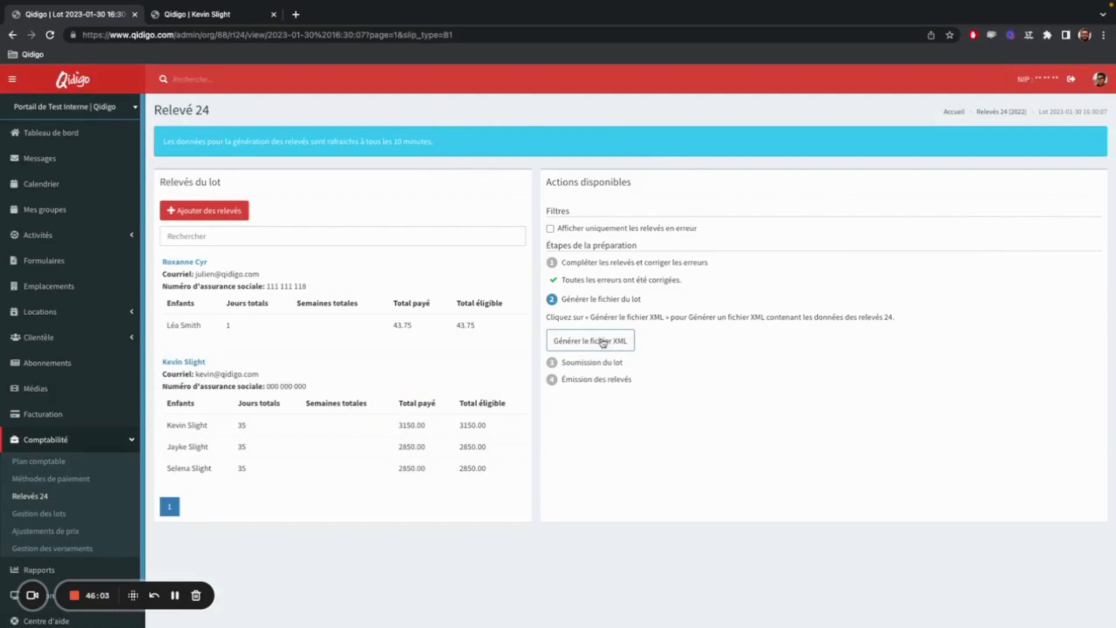
# Generate the lot's XML file and download the relevés file.
pyautogui.click(602, 343)
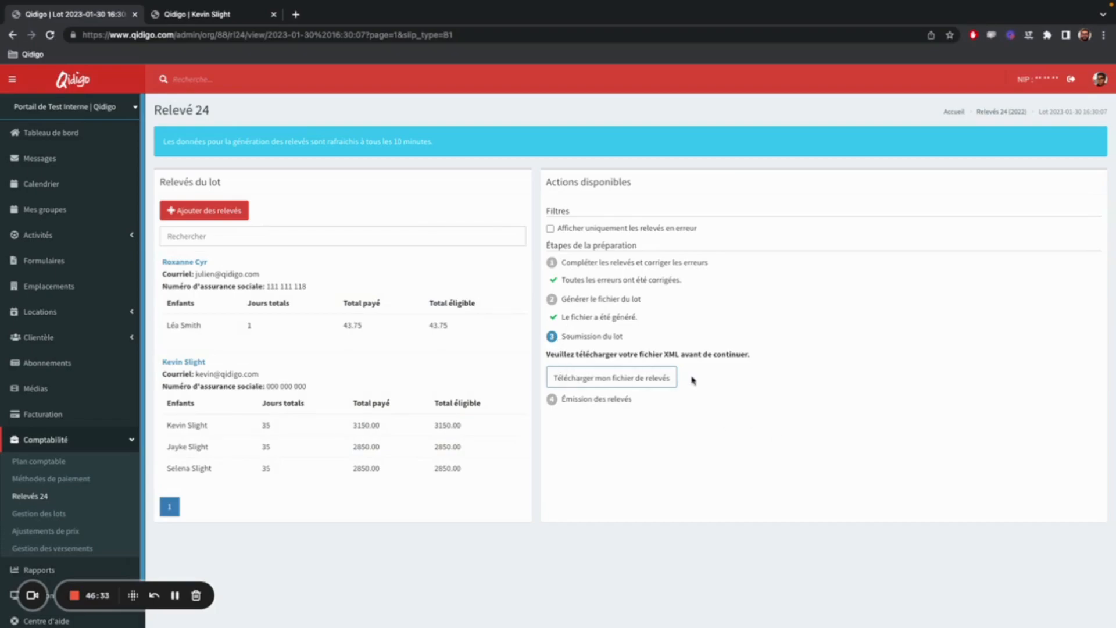
pyautogui.click(639, 382)
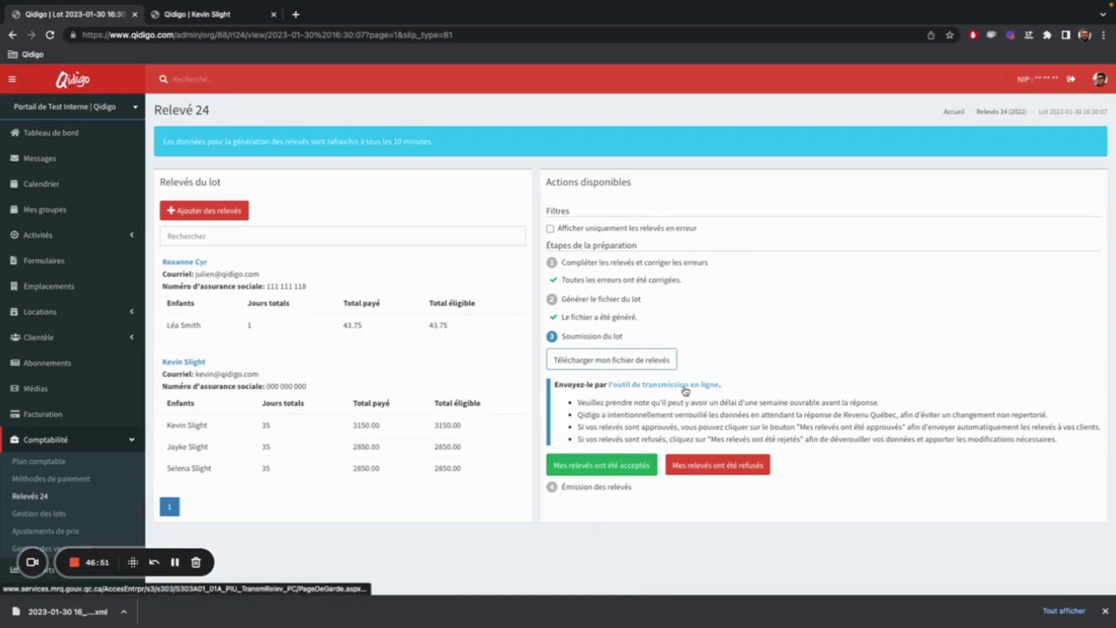
# Open Revenu Québec's online transmission tool in a new tab and start the relevé transmission.
pyautogui.rightClick(650, 385)
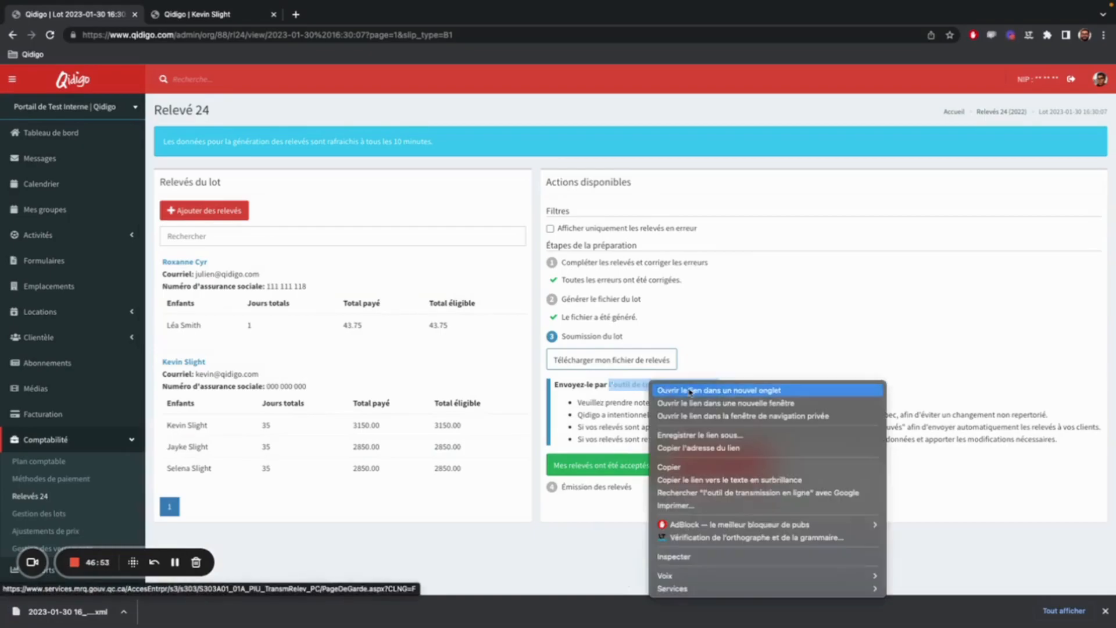
pyautogui.click(669, 390)
pyautogui.click(370, 17)
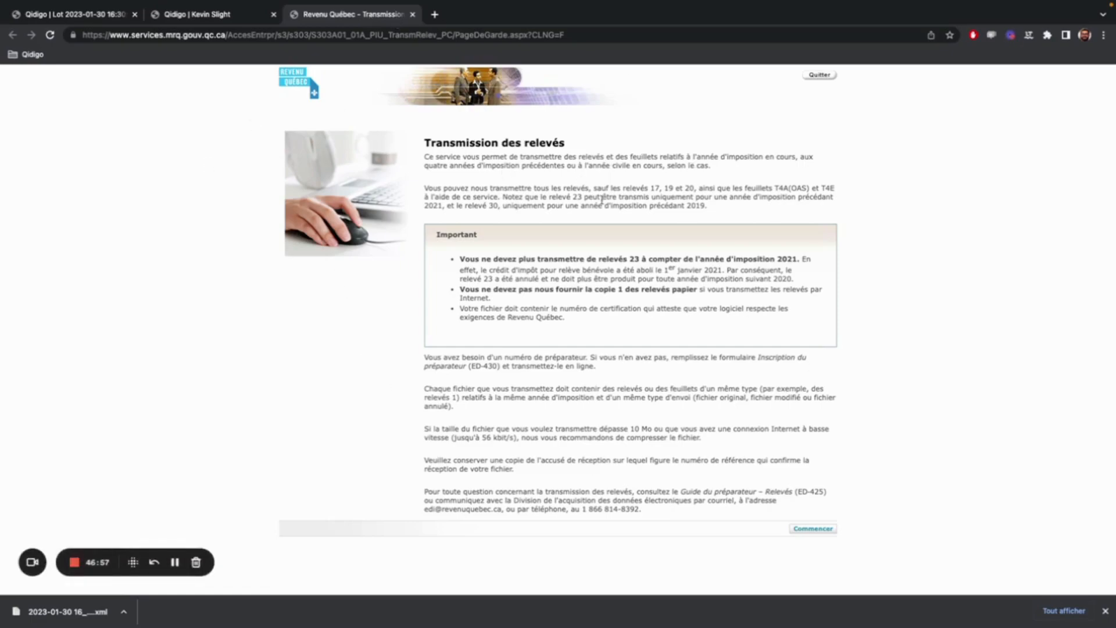
pyautogui.click(812, 529)
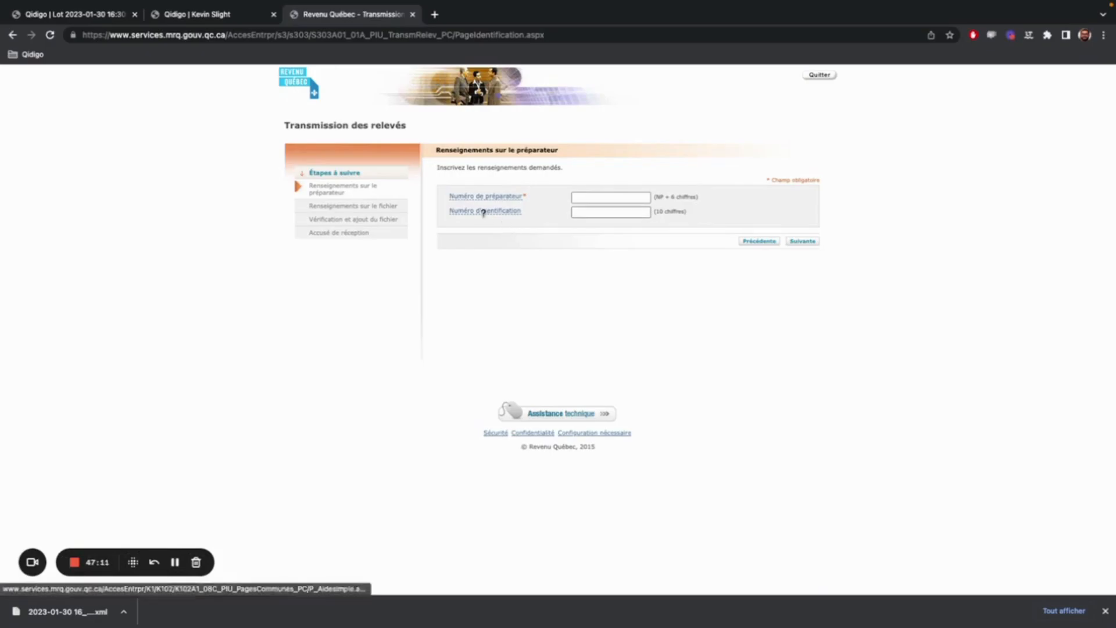
# Return to Qidigo, open the Relevé 24 Paramètres d'envoi for 2022 and highlight the preparer number.
pyautogui.click(218, 23)
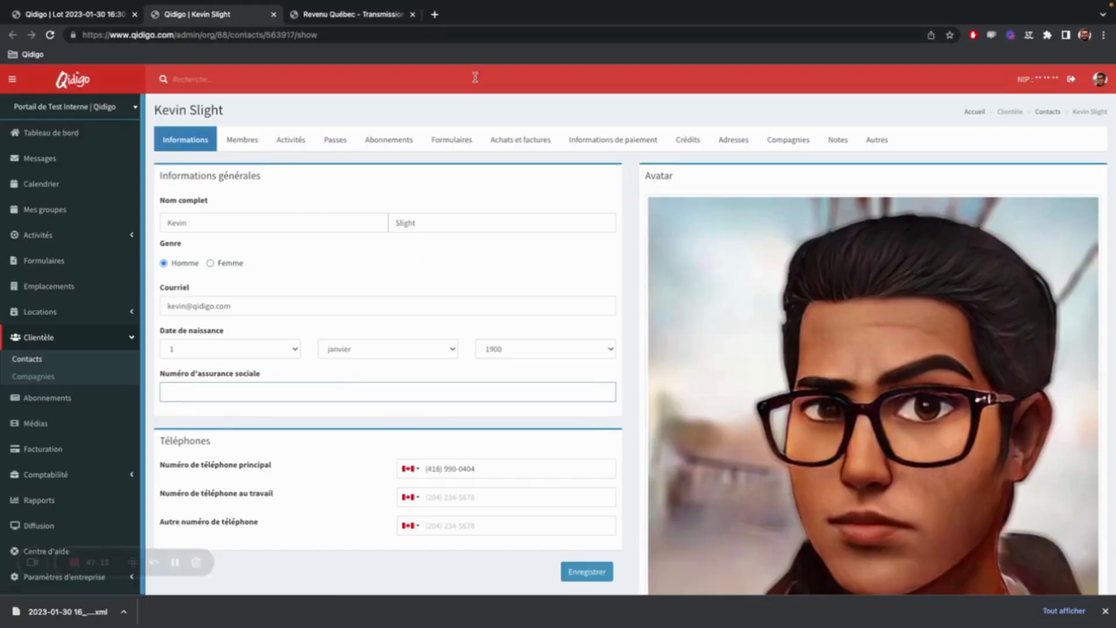
pyautogui.click(57, 12)
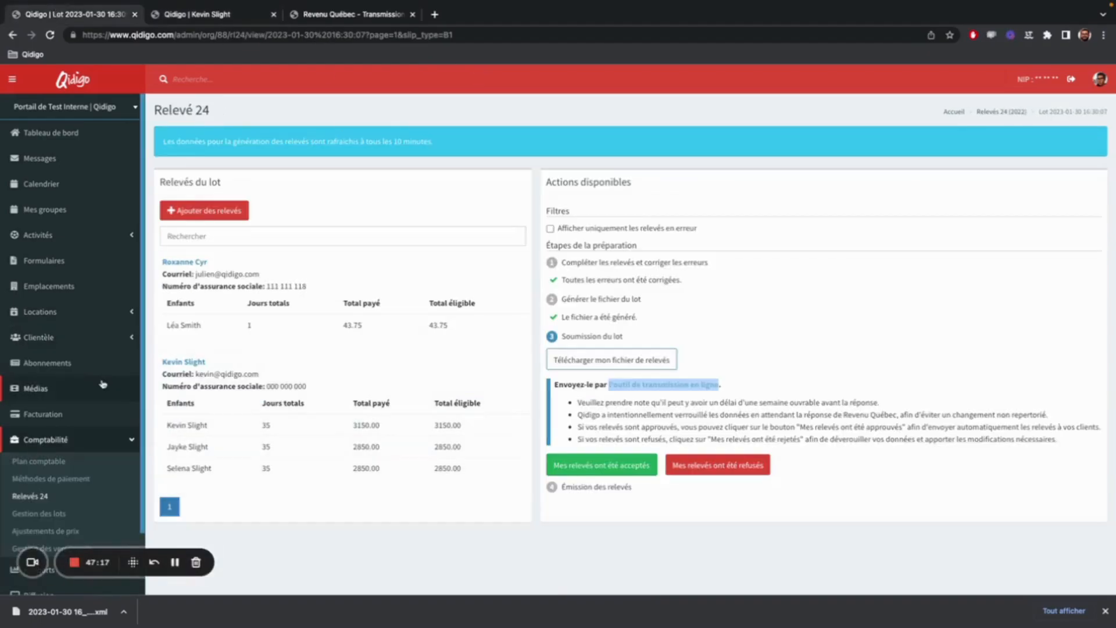
pyautogui.click(29, 496)
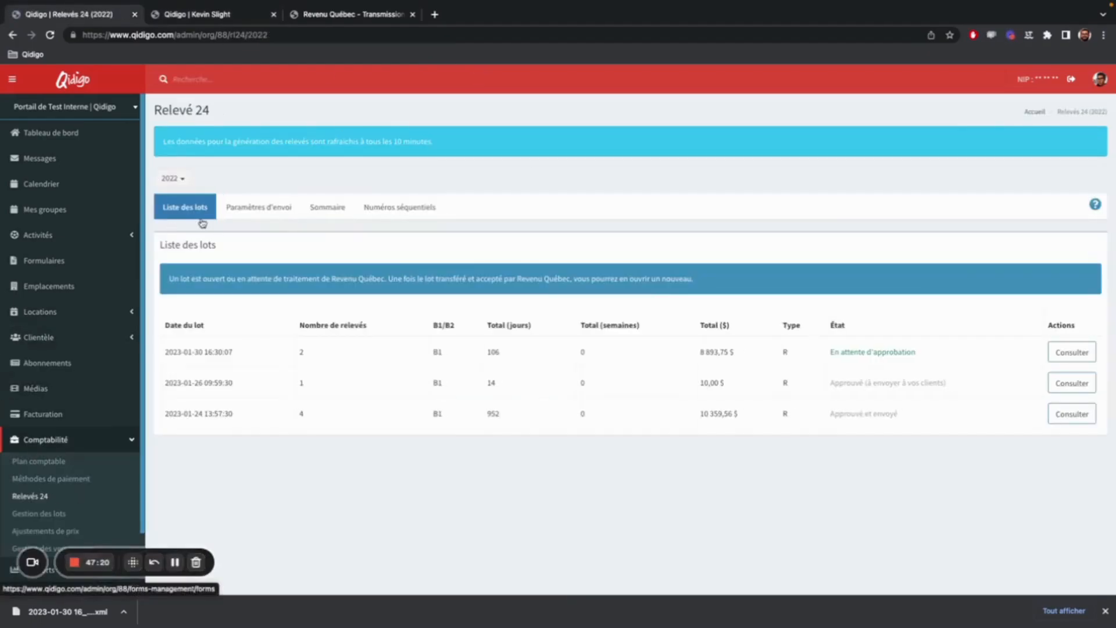
pyautogui.click(269, 215)
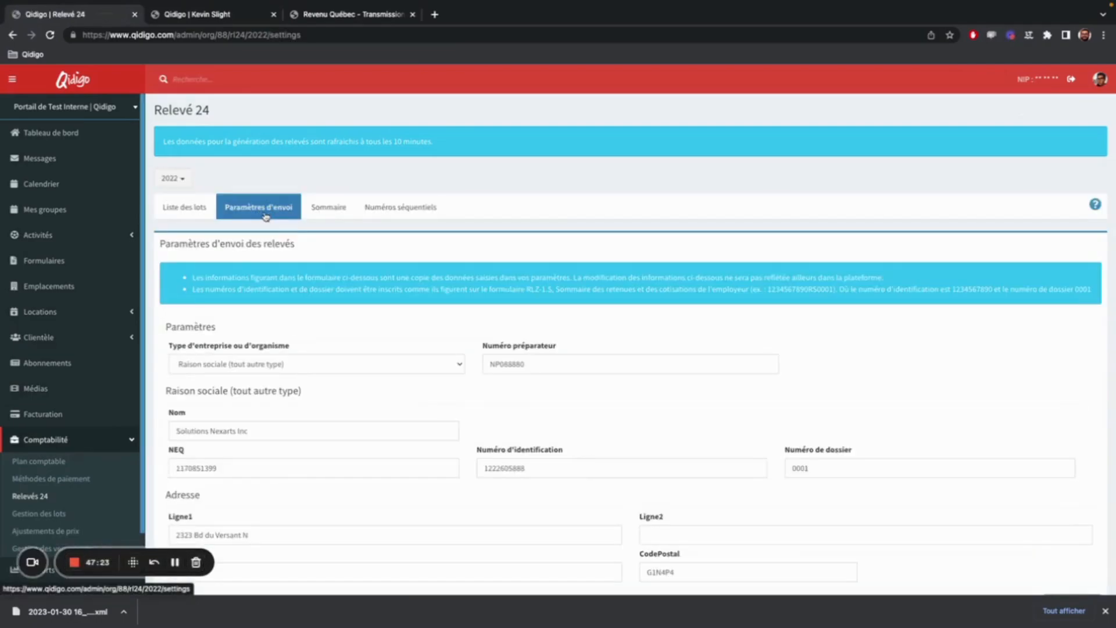
pyautogui.click(551, 370)
pyautogui.moveTo(550, 369); pyautogui.dragTo(480, 368)
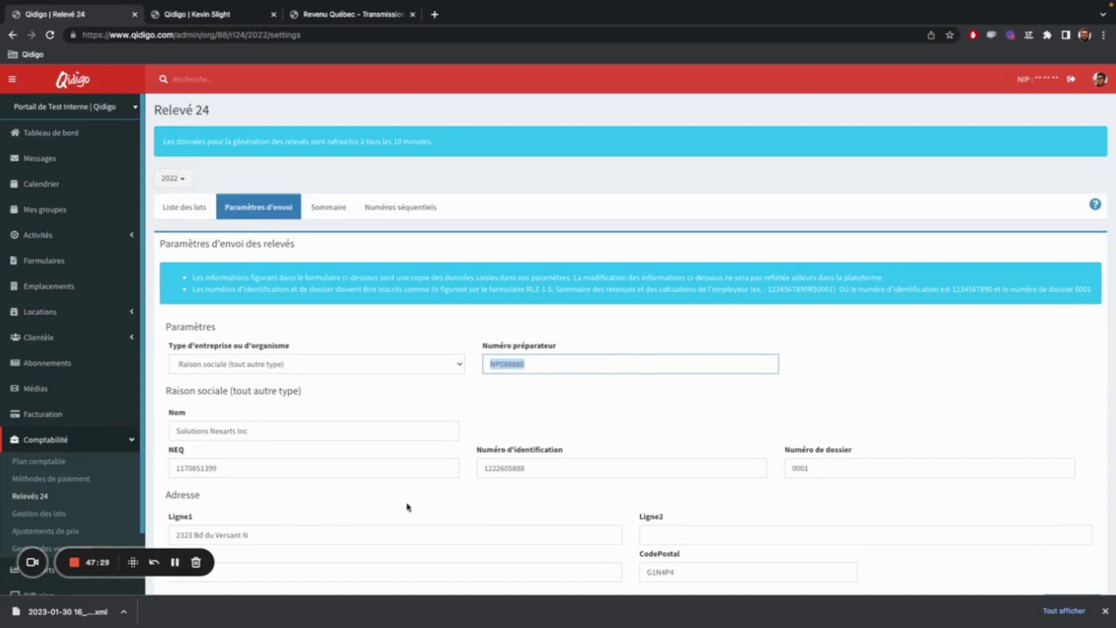
# Compare the Revenu Québec form's required fields with Qidigo's sending parameters, highlighting the Numéro d'identification.
pyautogui.click(334, 15)
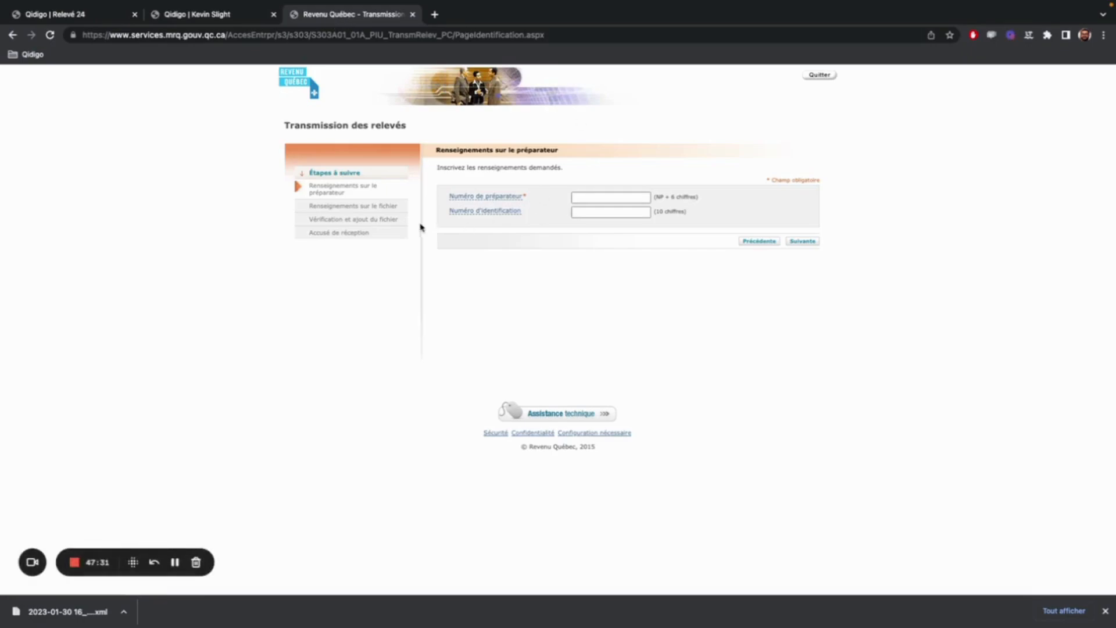
pyautogui.click(87, 16)
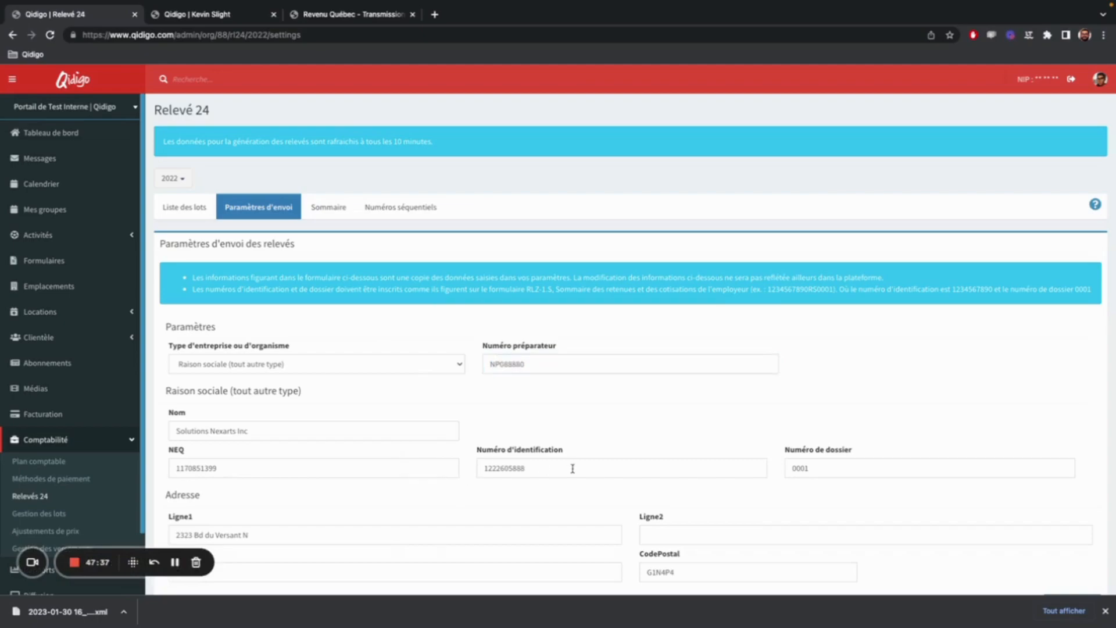
pyautogui.moveTo(573, 468); pyautogui.dragTo(474, 469)
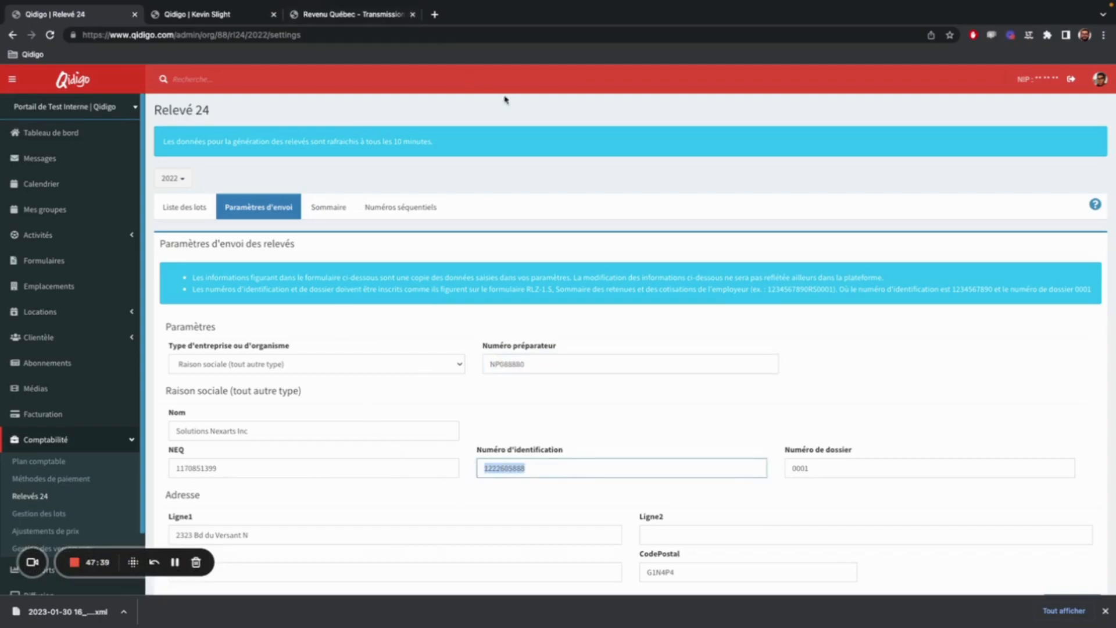
pyautogui.click(370, 16)
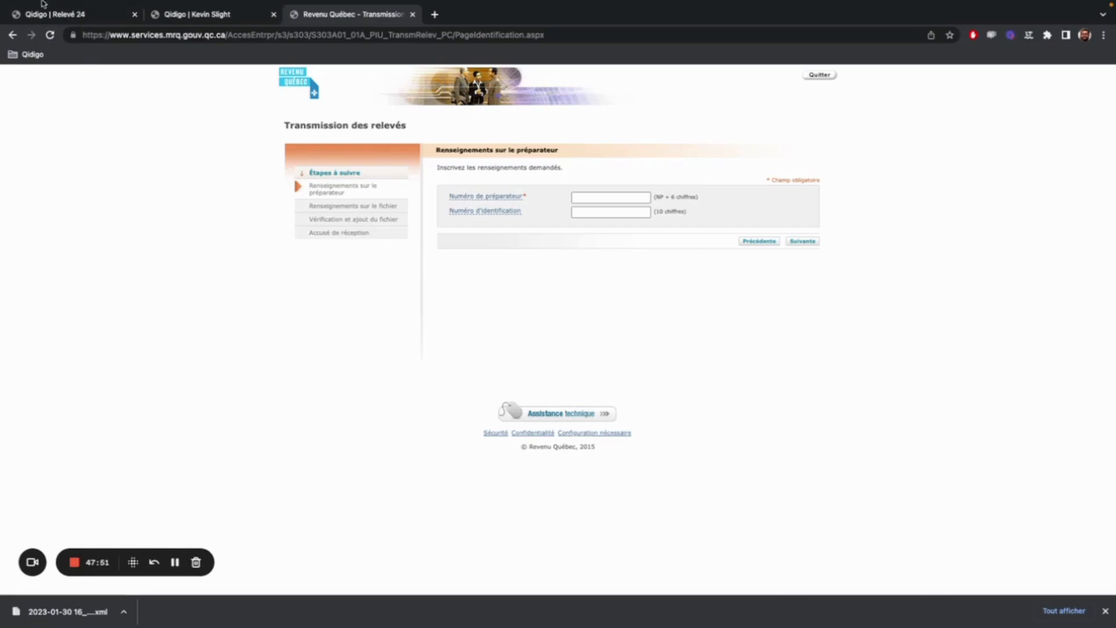
pyautogui.click(52, 14)
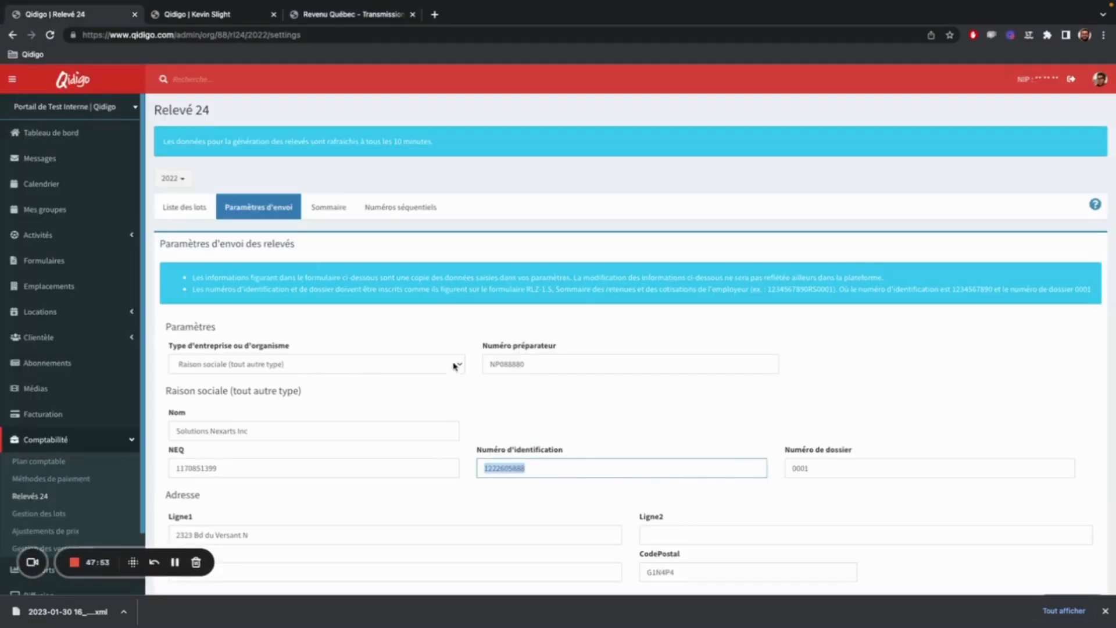
# Highlight the Numéro préparateur and Numéro d'identification in the sending parameters and dismiss the downloads bar.
pyautogui.moveTo(555, 364); pyautogui.dragTo(482, 364)
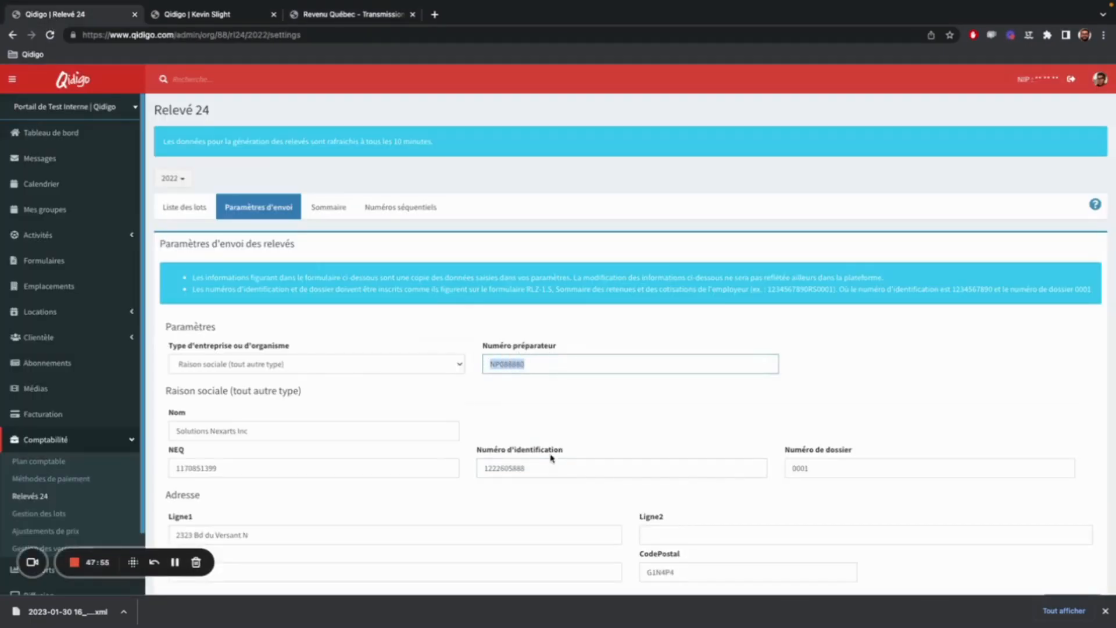
pyautogui.moveTo(541, 467); pyautogui.dragTo(479, 468)
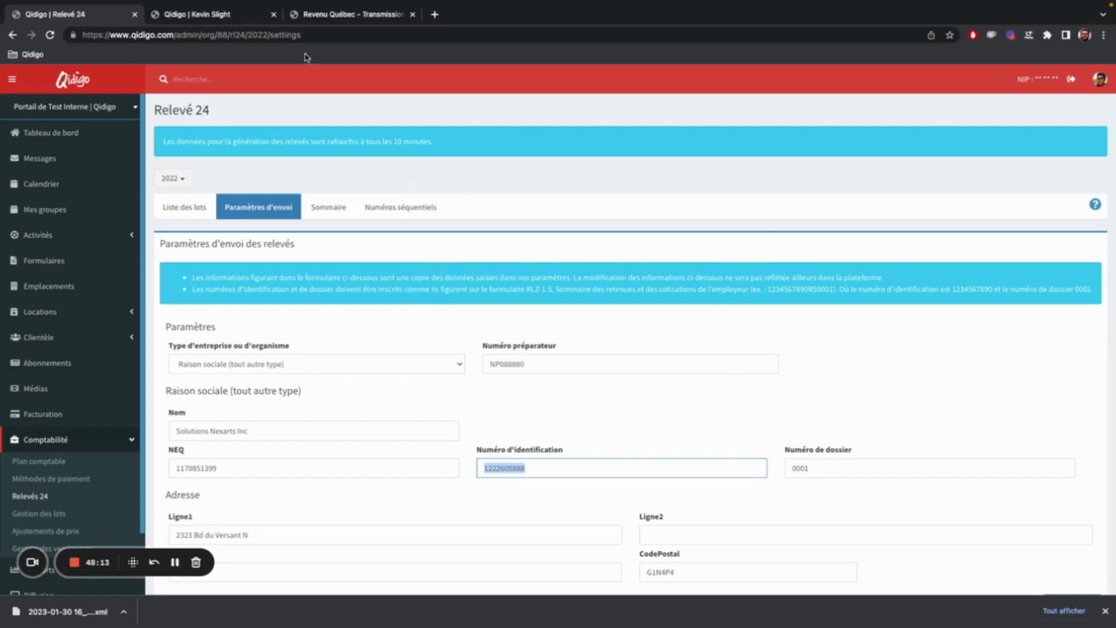
pyautogui.click(175, 564)
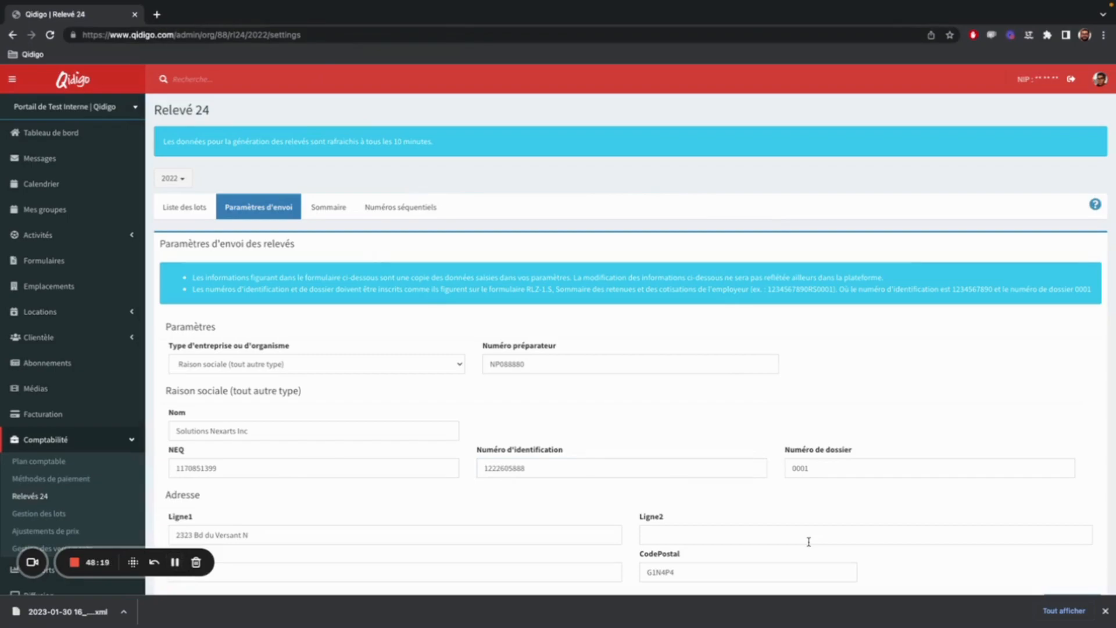
pyautogui.click(1105, 611)
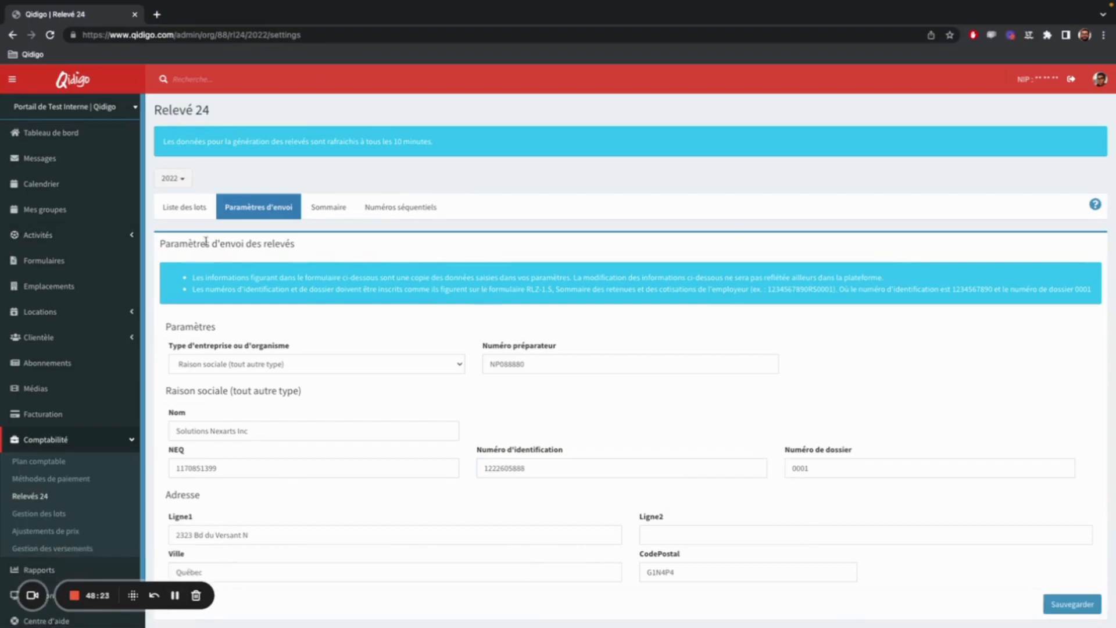
pyautogui.click(205, 217)
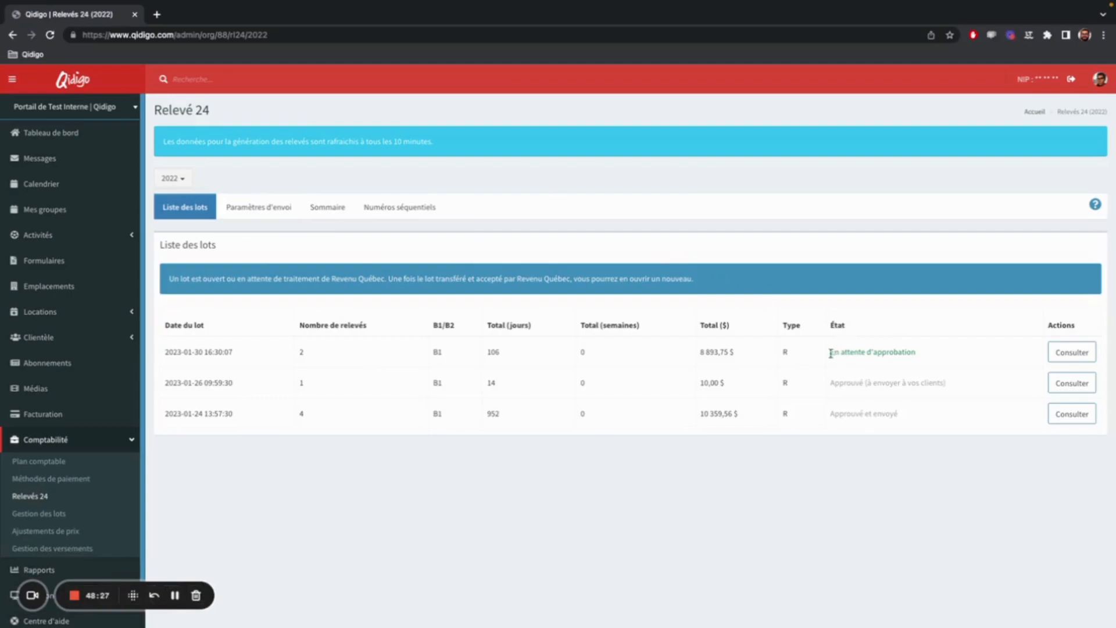
pyautogui.moveTo(830, 354); pyautogui.dragTo(916, 355)
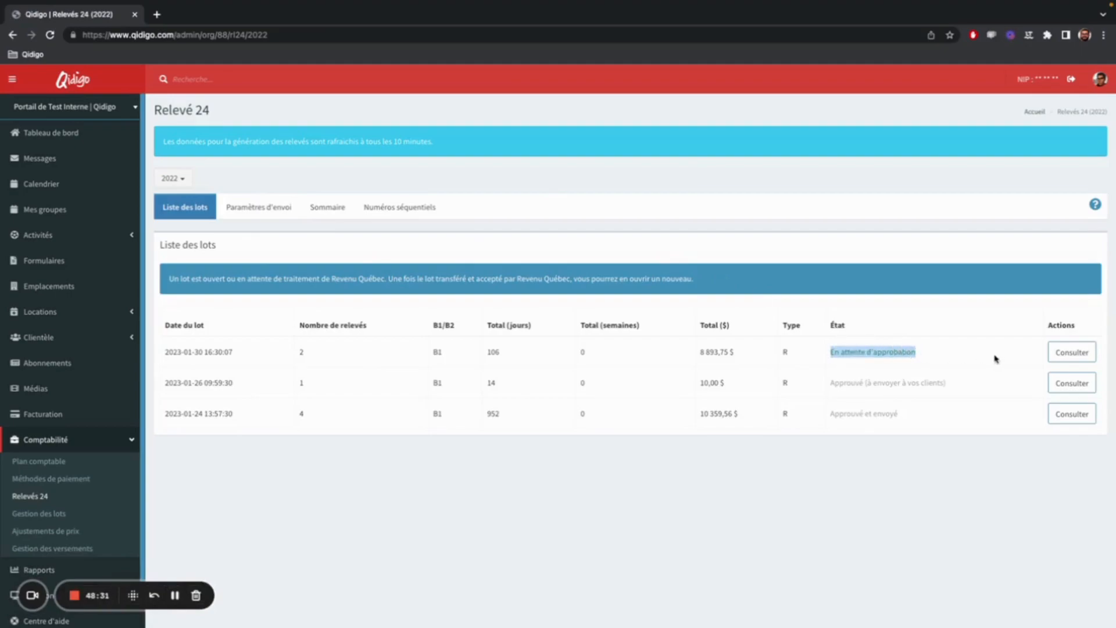
pyautogui.click(1072, 353)
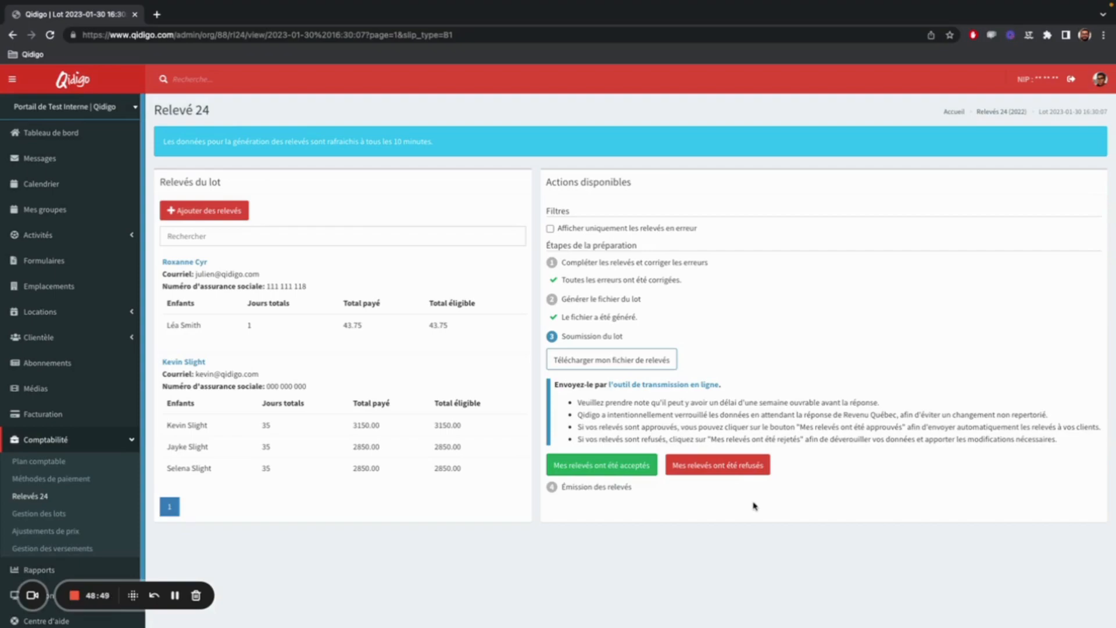
pyautogui.click(602, 474)
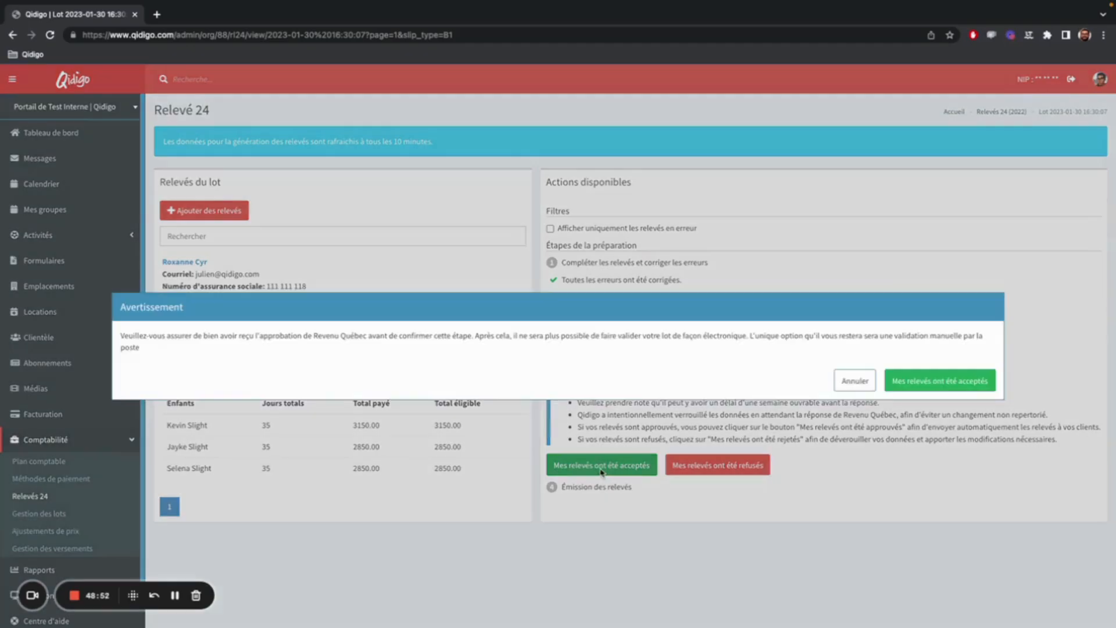
pyautogui.click(932, 380)
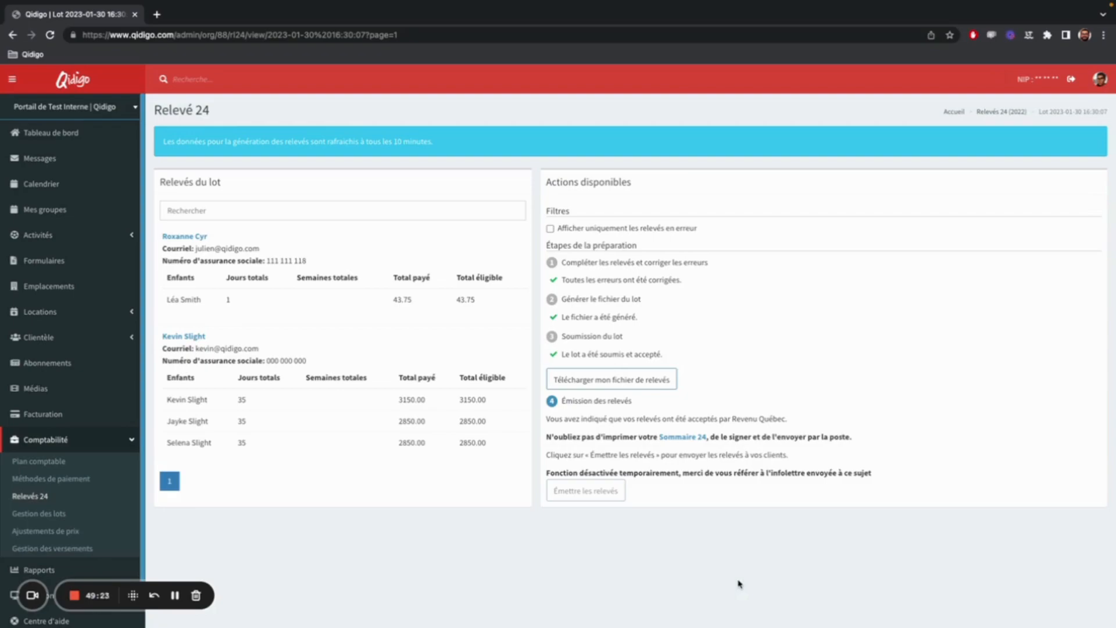
# Return to the Relevés 24 lot list and create a new B1 lot with relevés for all eligible beneficiaries.
pyautogui.click(12, 35)
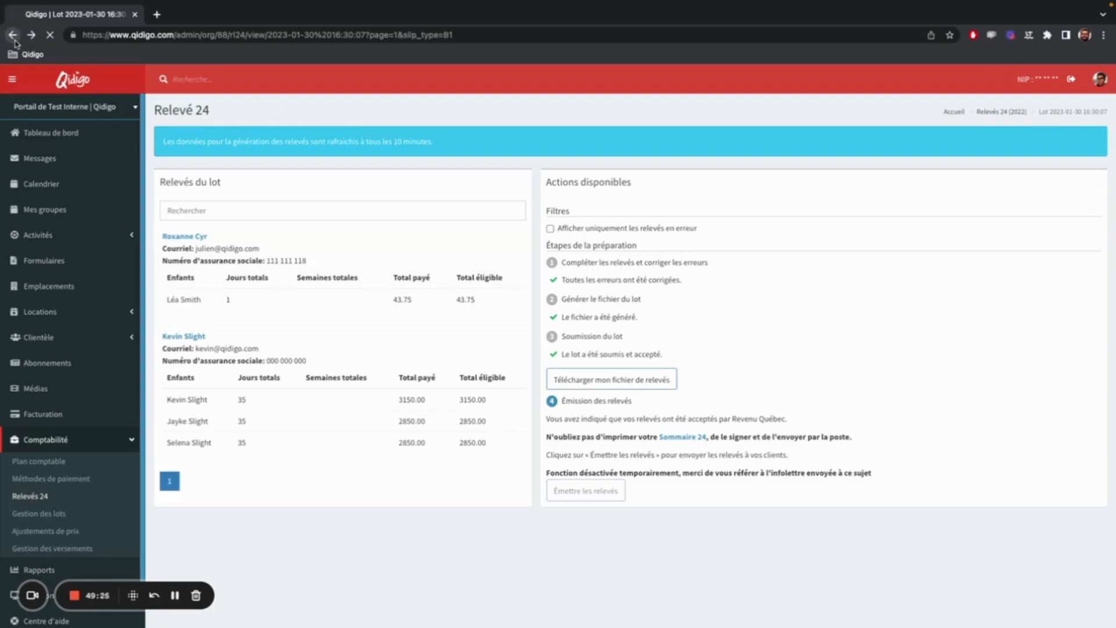
pyautogui.click(51, 501)
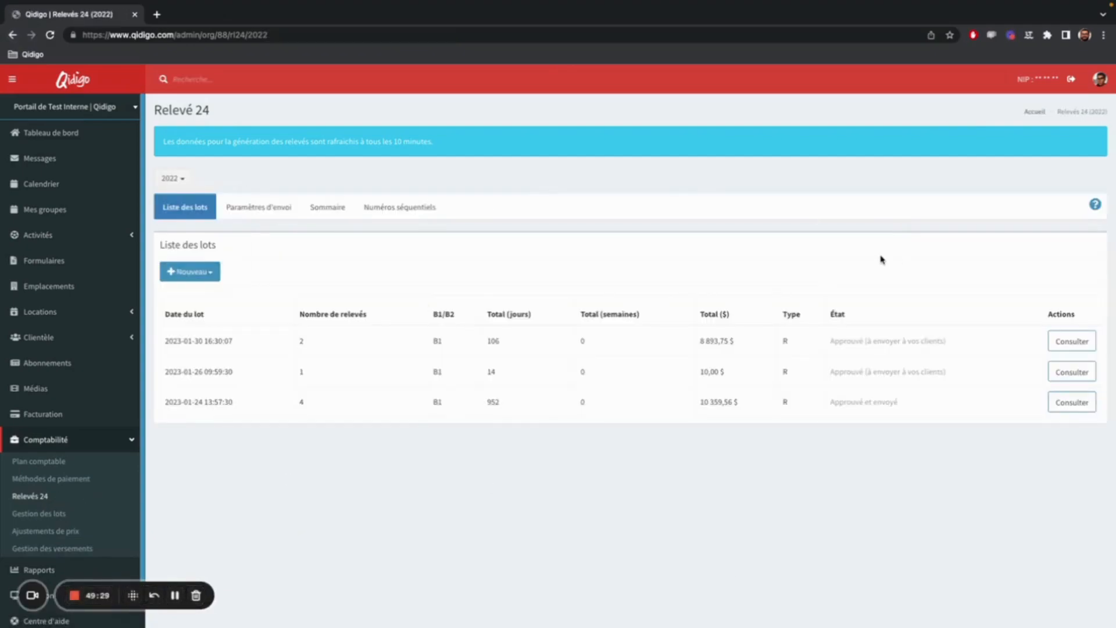
pyautogui.click(209, 272)
pyautogui.click(209, 292)
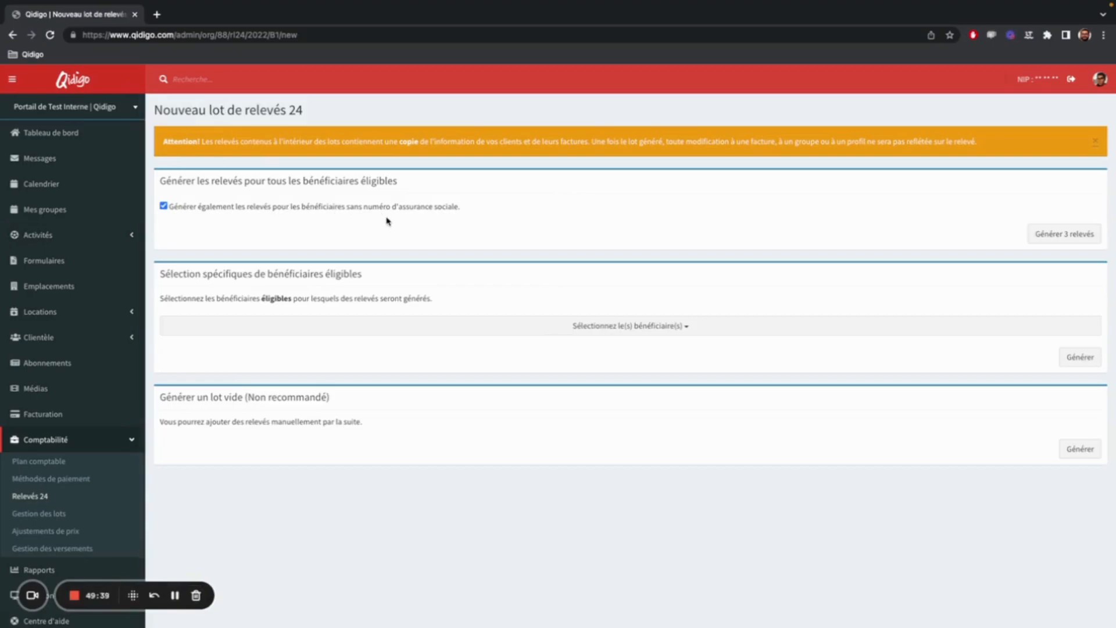
pyautogui.click(1038, 239)
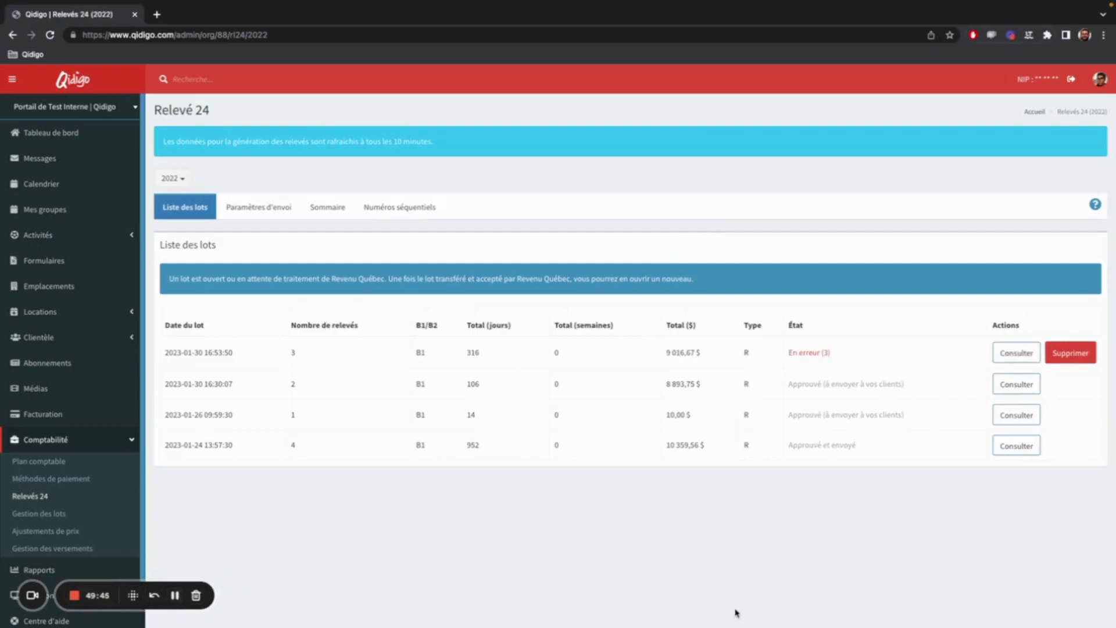
# Open the new lot with errors and remove the relevé missing its social insurance number, confirming the removal.
pyautogui.click(1018, 359)
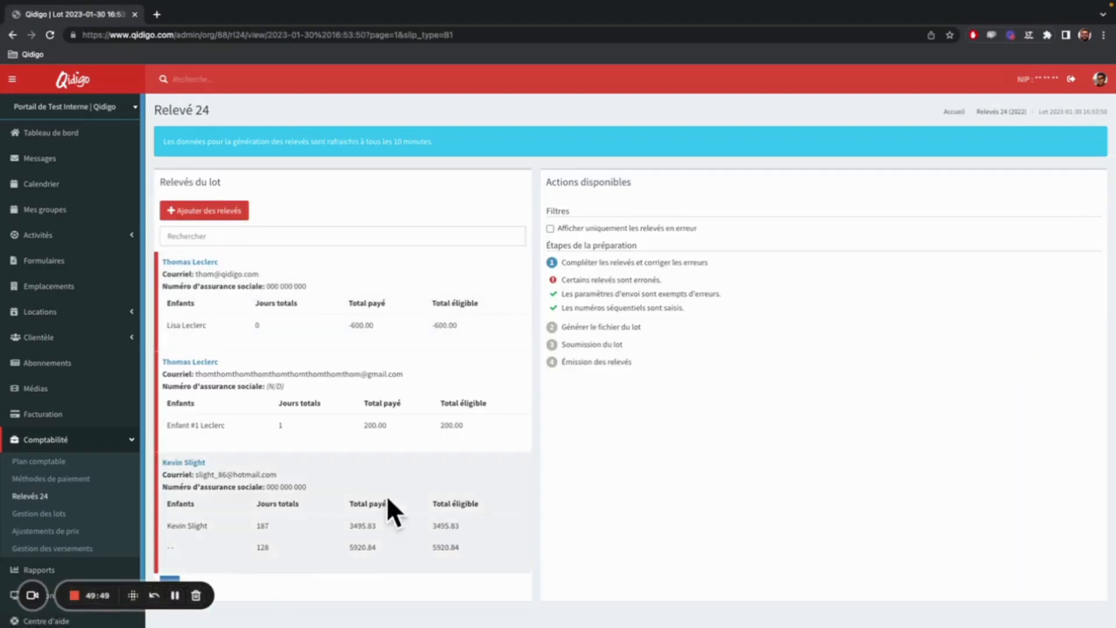
pyautogui.click(419, 420)
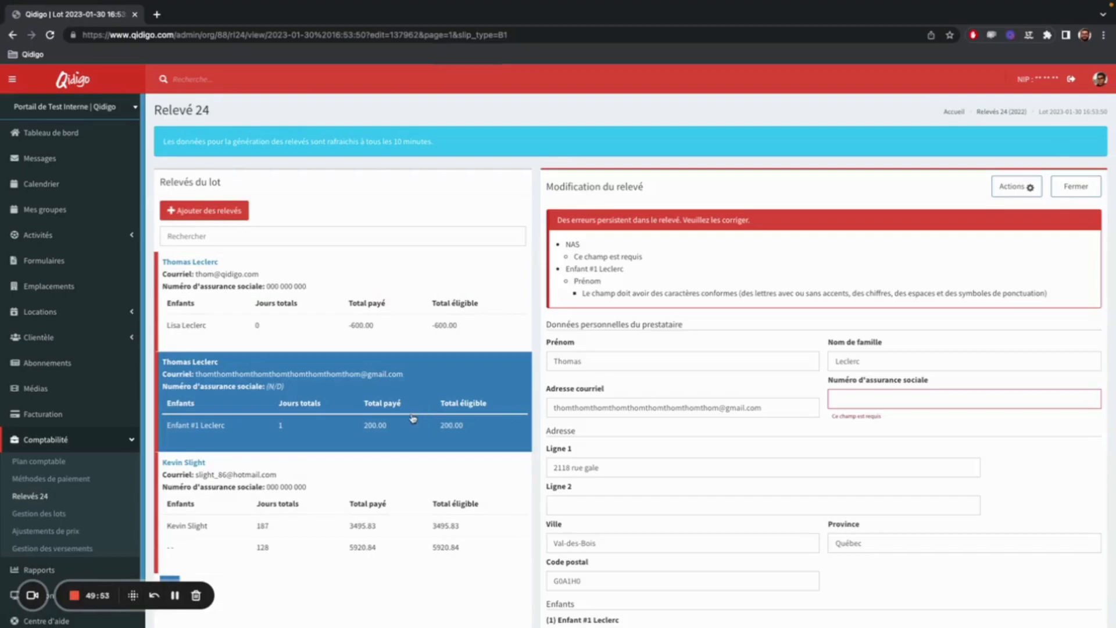
pyautogui.click(1027, 188)
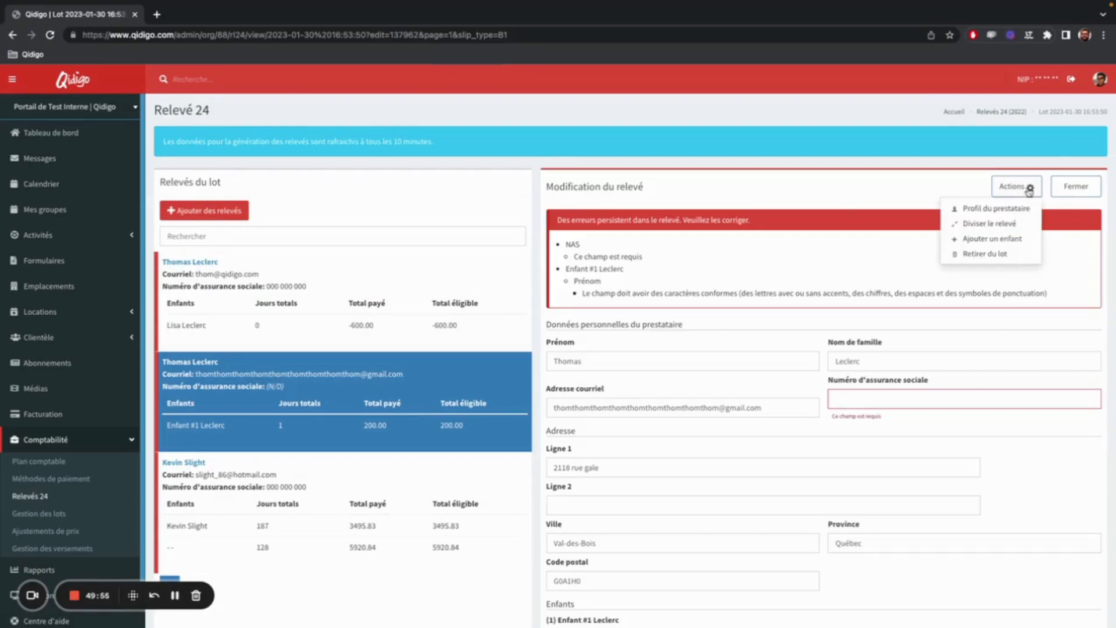
pyautogui.click(1003, 254)
pyautogui.click(676, 375)
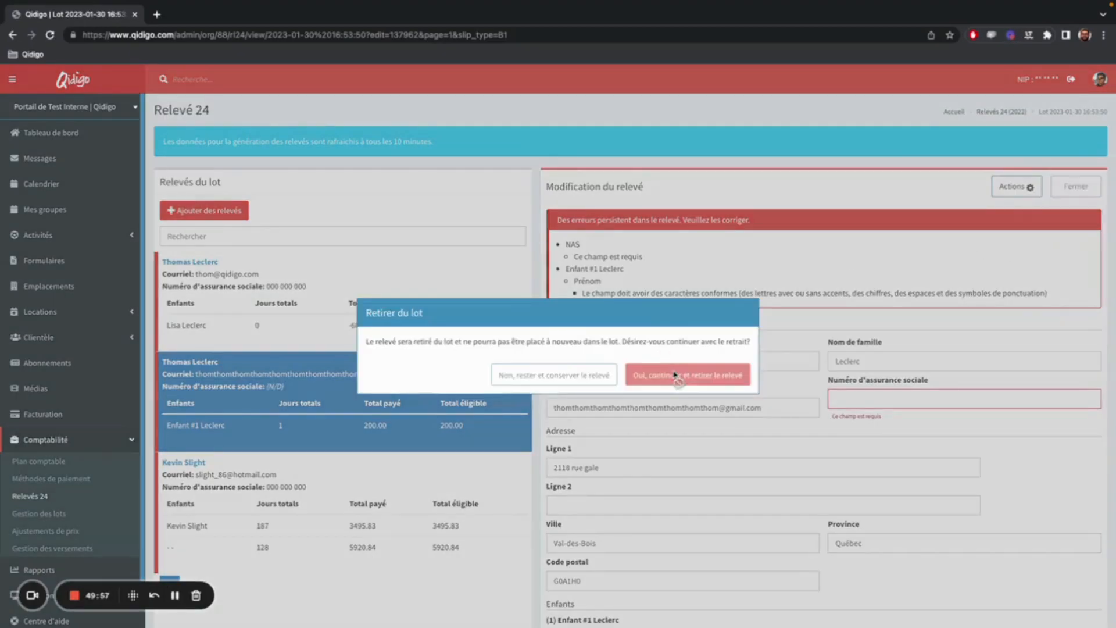
# Remove the relevé with the -600.00 total from the lot and confirm the removal.
pyautogui.click(350, 311)
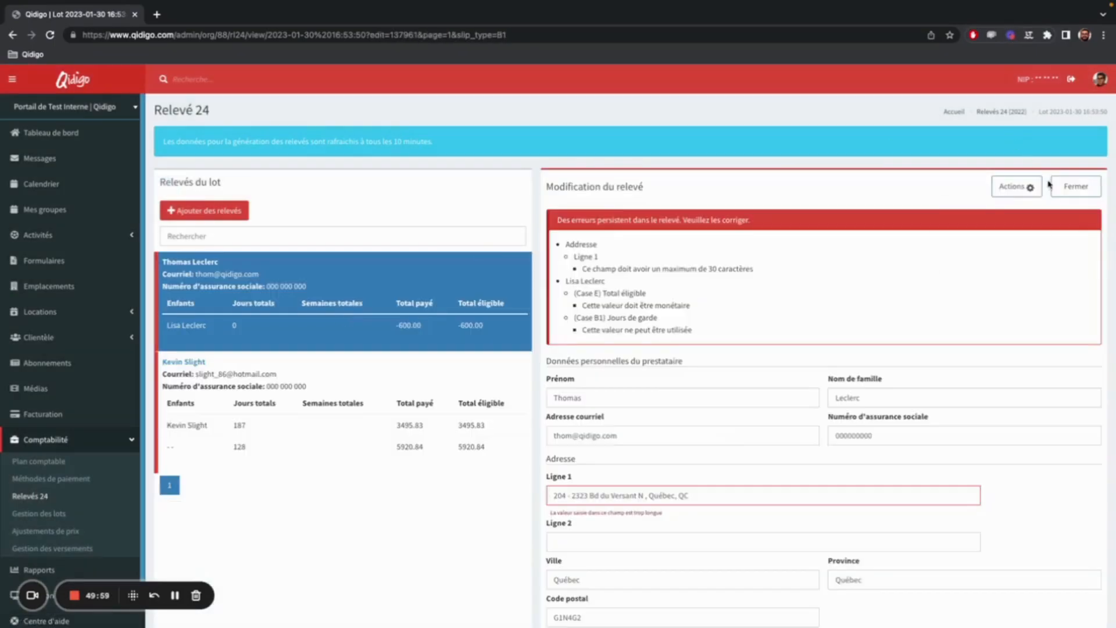
pyautogui.click(1014, 186)
pyautogui.click(989, 253)
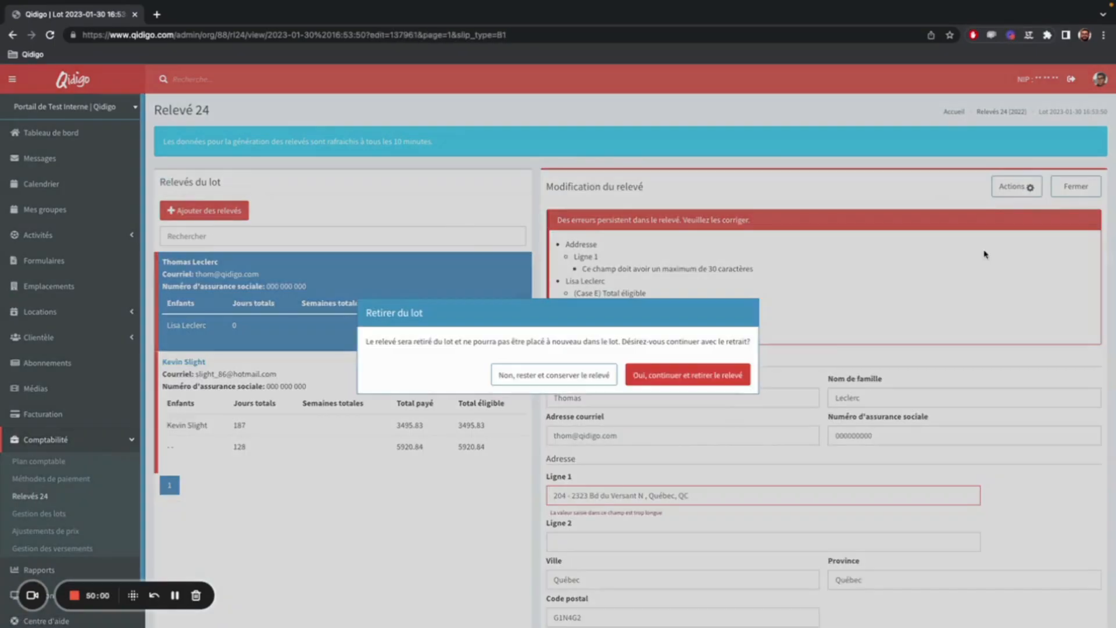
pyautogui.click(741, 377)
# Fill in the second child's first and last name on the remaining relevé, save it and close the form.
pyautogui.click(379, 326)
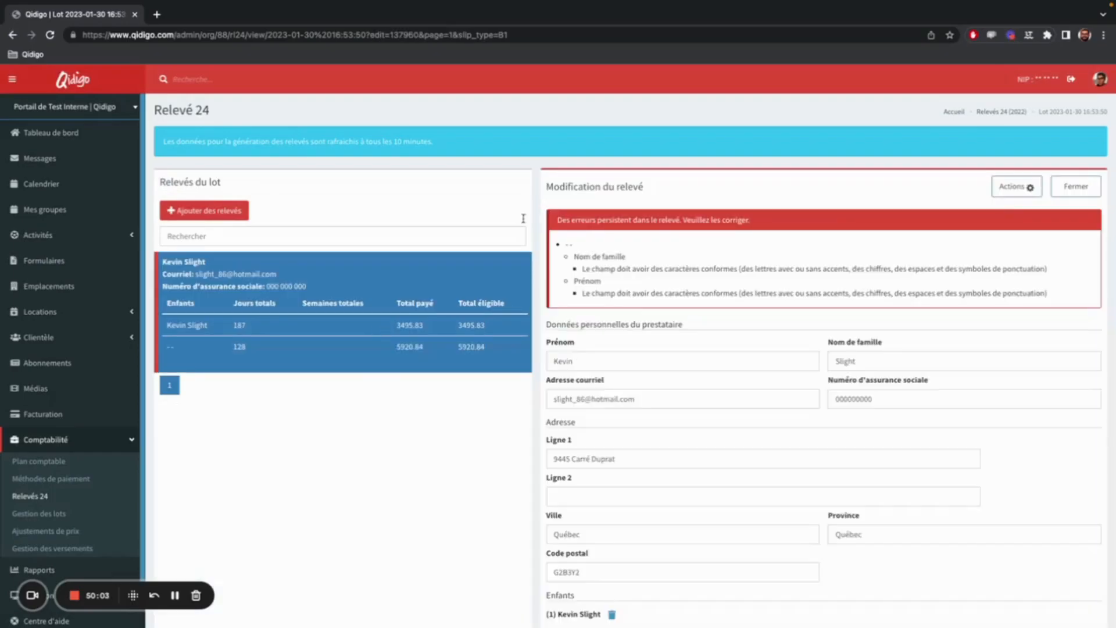
pyautogui.scroll(-8, 815, 302)
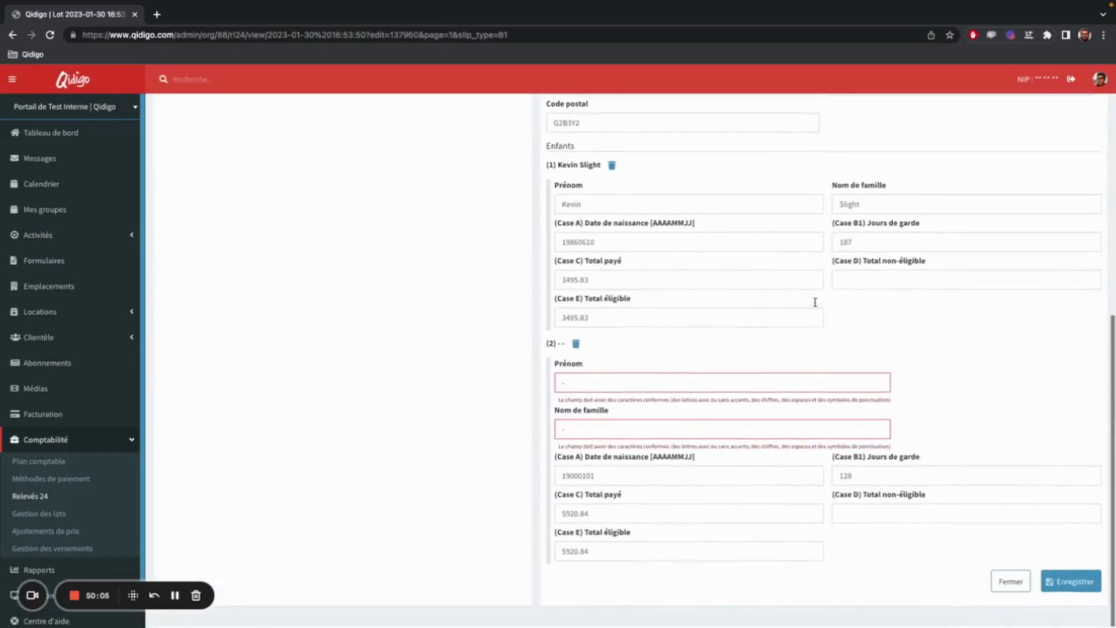
pyautogui.click(628, 384)
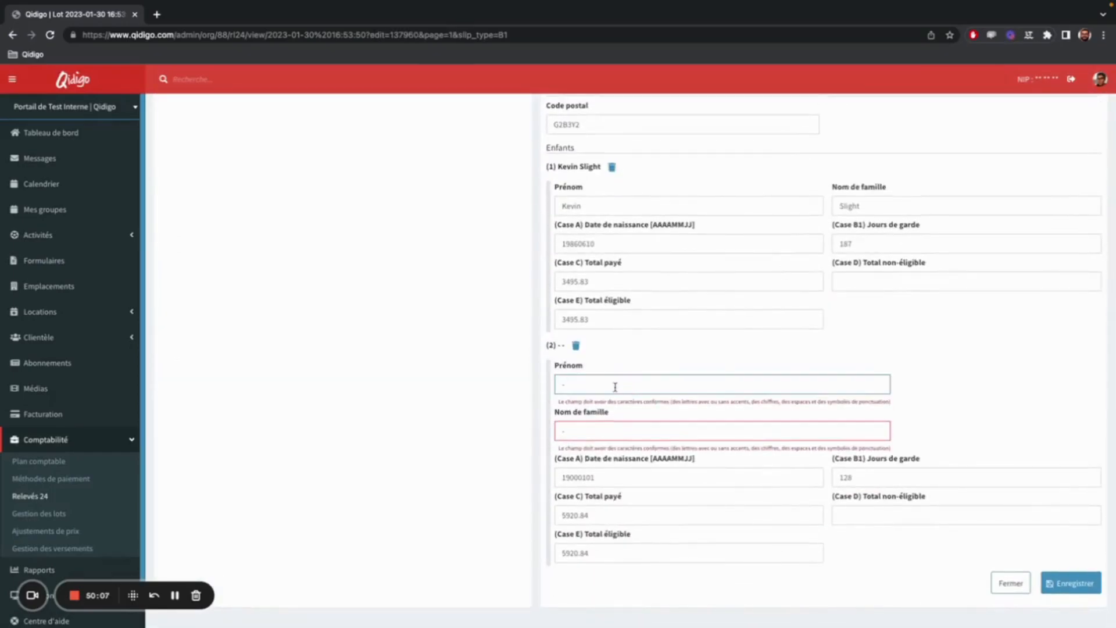
pyautogui.doubleClick(562, 382)
pyautogui.press('BackSpace')
pyautogui.write('Kev')
pyautogui.press('BackSpace')
pyautogui.press('BackSpace')
pyautogui.press('BackSpace')
pyautogui.write('Jayke')
pyautogui.press('Tab')
pyautogui.write('Slight')
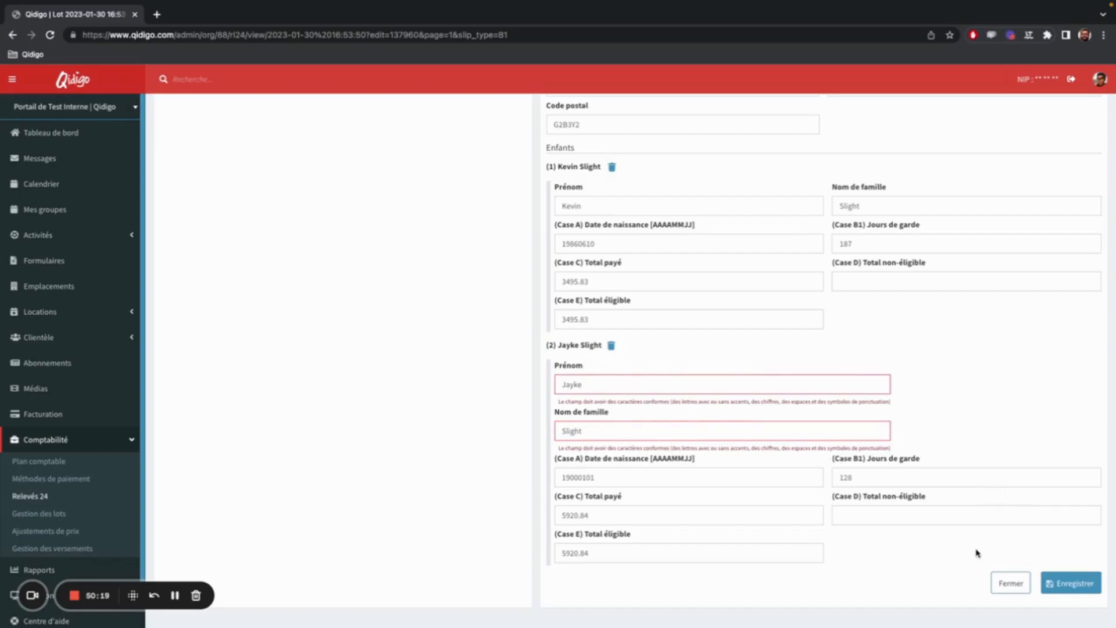
pyautogui.click(1072, 584)
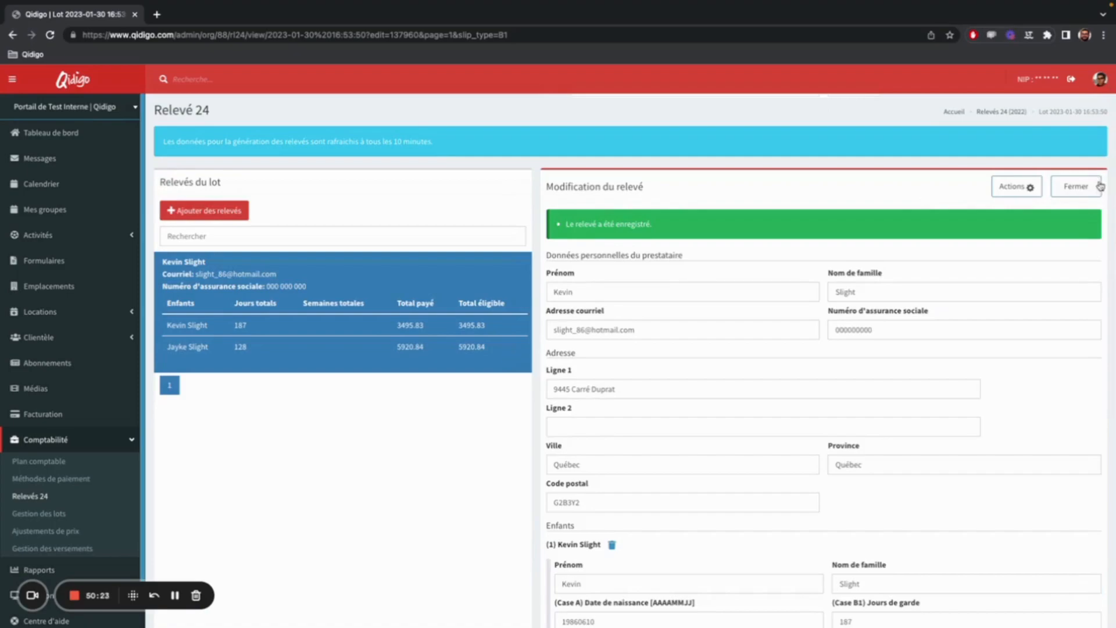
pyautogui.click(1077, 187)
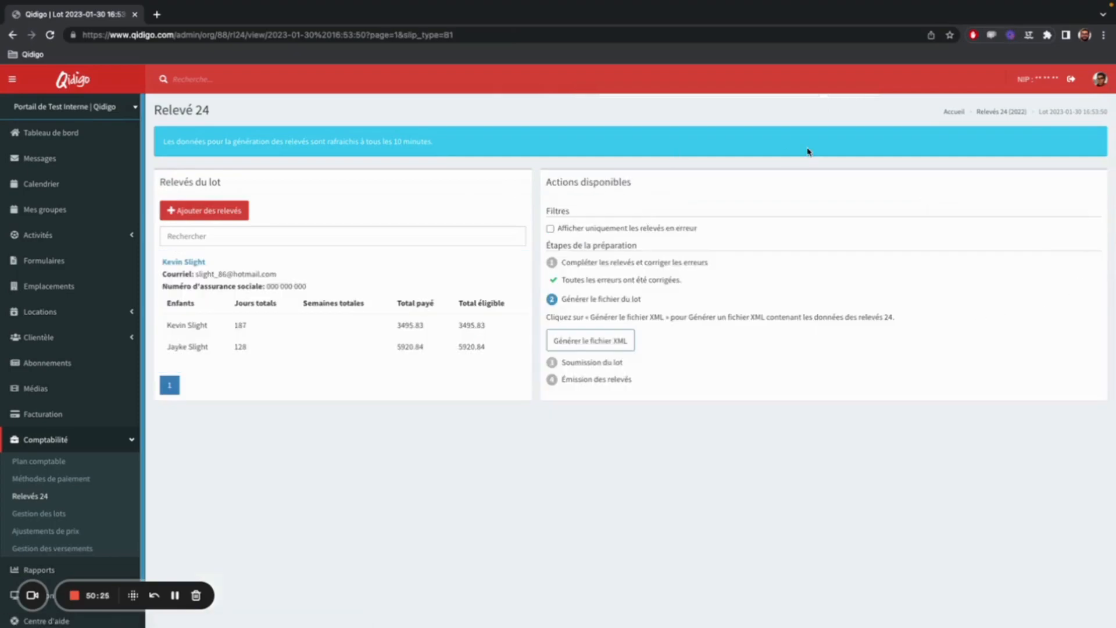
# Generate and download the lot's XML file, and start a relevé transmission in Revenu Québec's online tool.
pyautogui.click(592, 345)
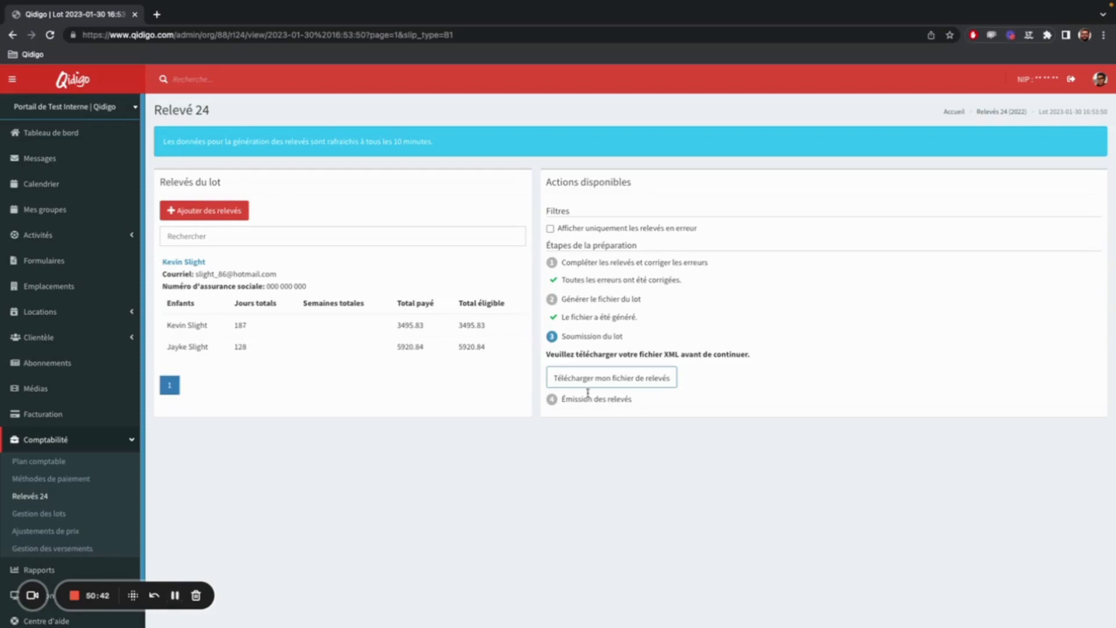
pyautogui.click(606, 384)
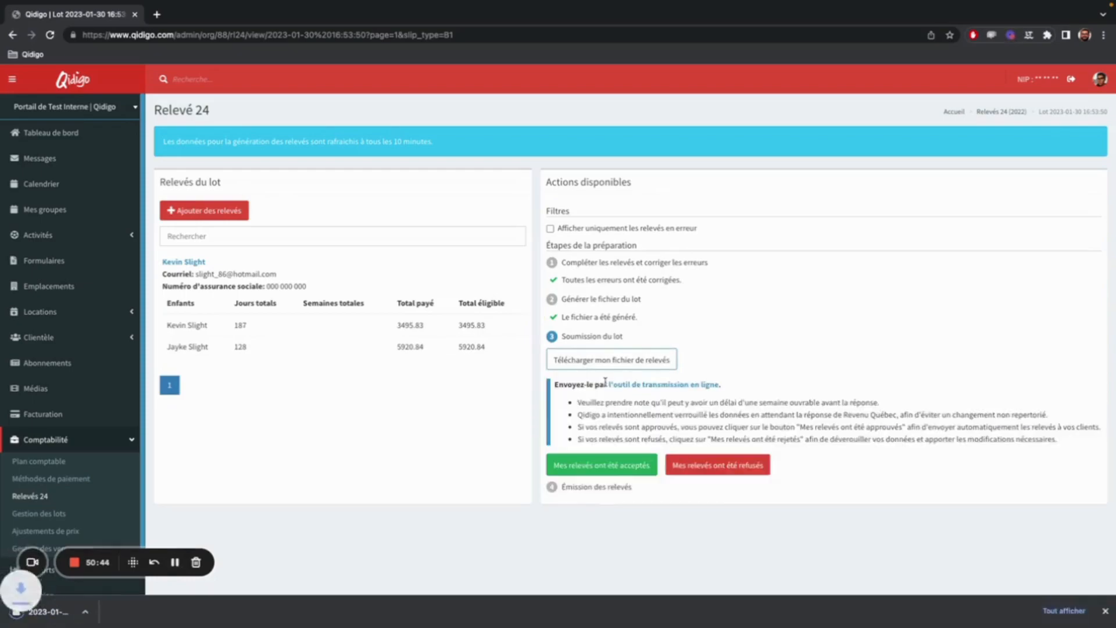
pyautogui.click(652, 385)
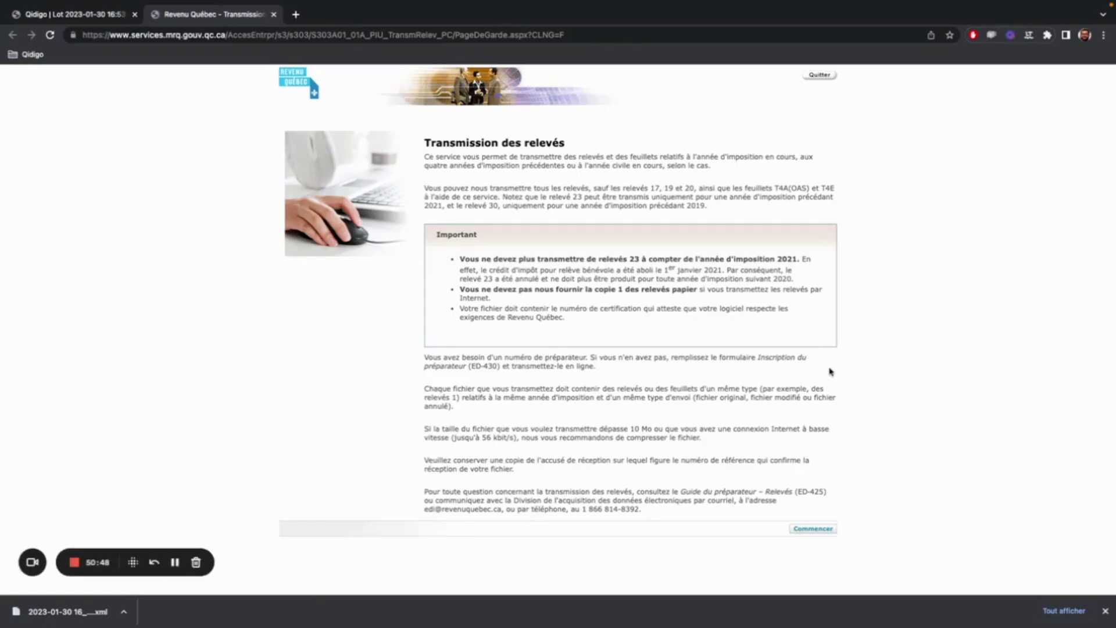
pyautogui.click(819, 528)
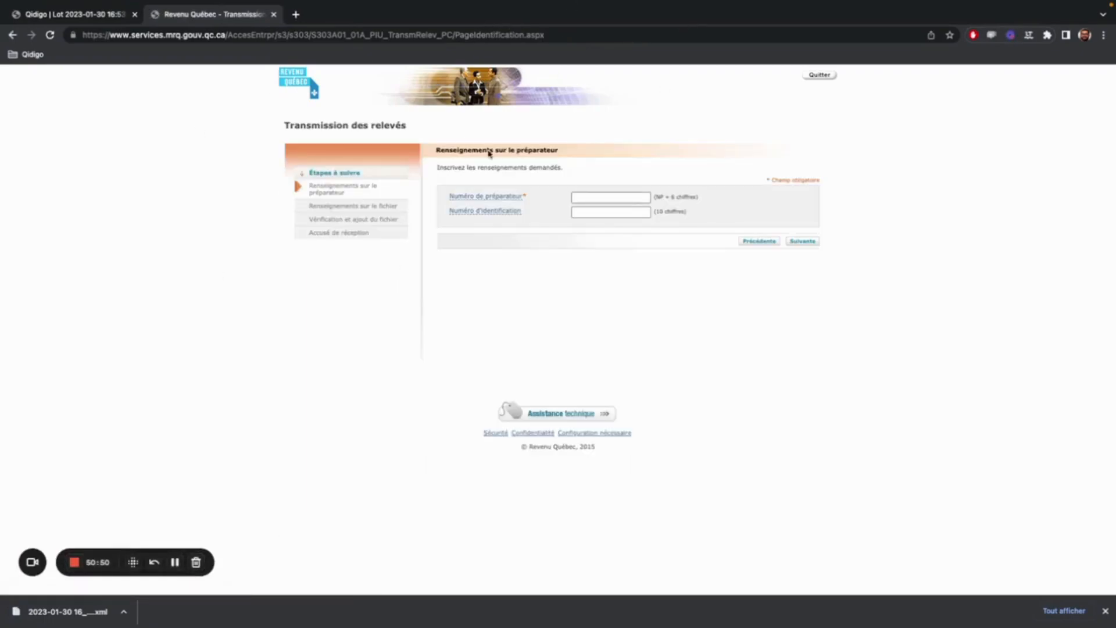
# Return to Qidigo and mark the lot's relevés as refused to unlock its data.
pyautogui.click(108, 16)
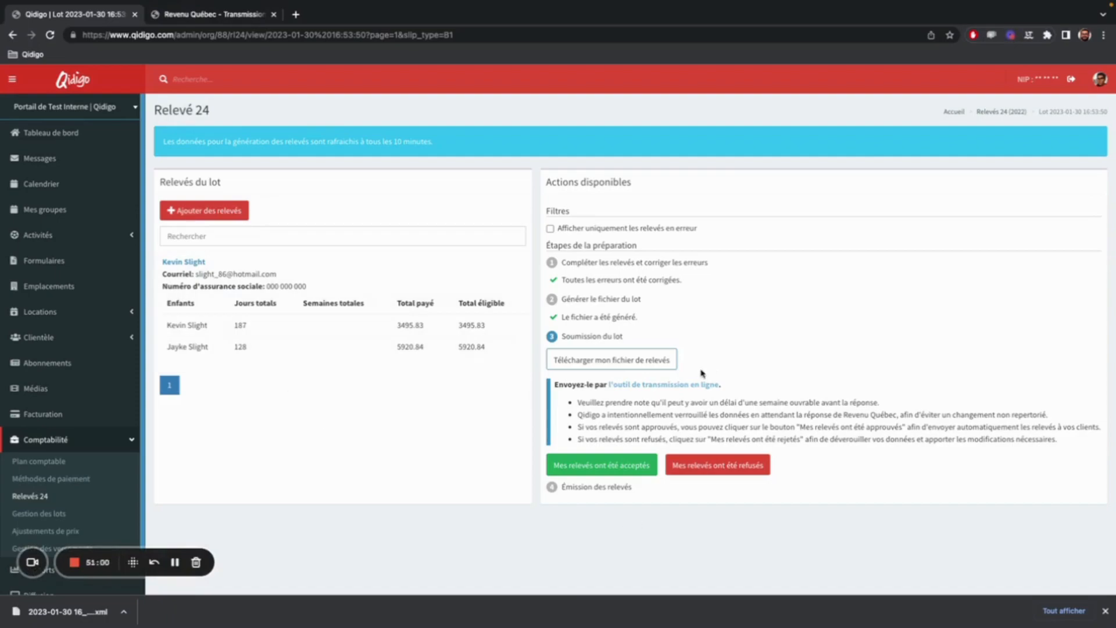
pyautogui.click(753, 469)
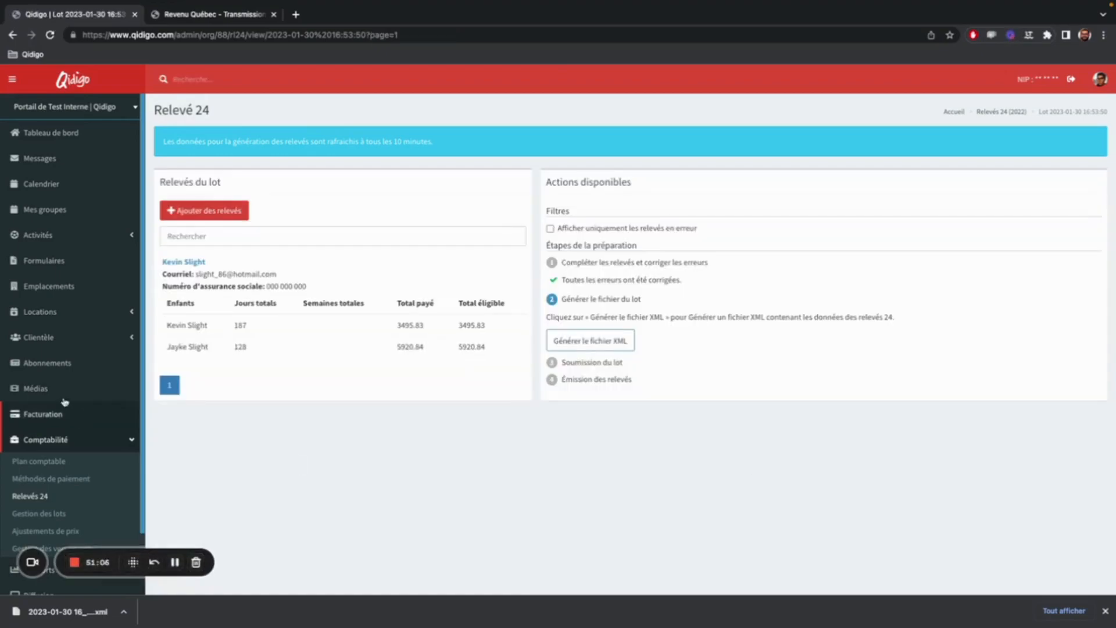
pyautogui.click(57, 484)
pyautogui.click(56, 495)
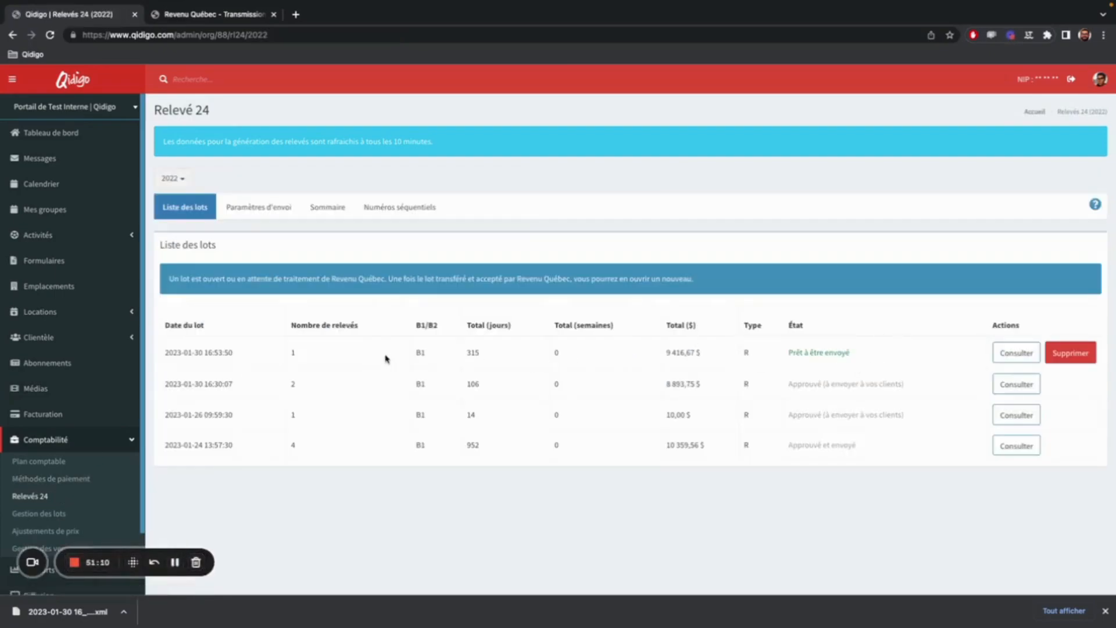
pyautogui.click(1012, 354)
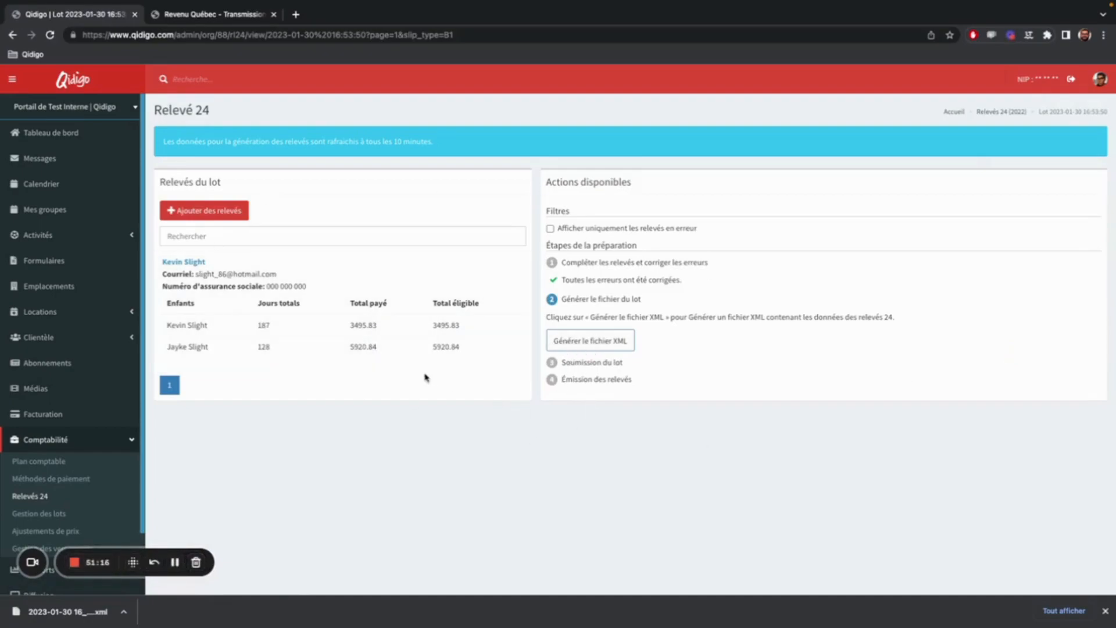
pyautogui.click(13, 34)
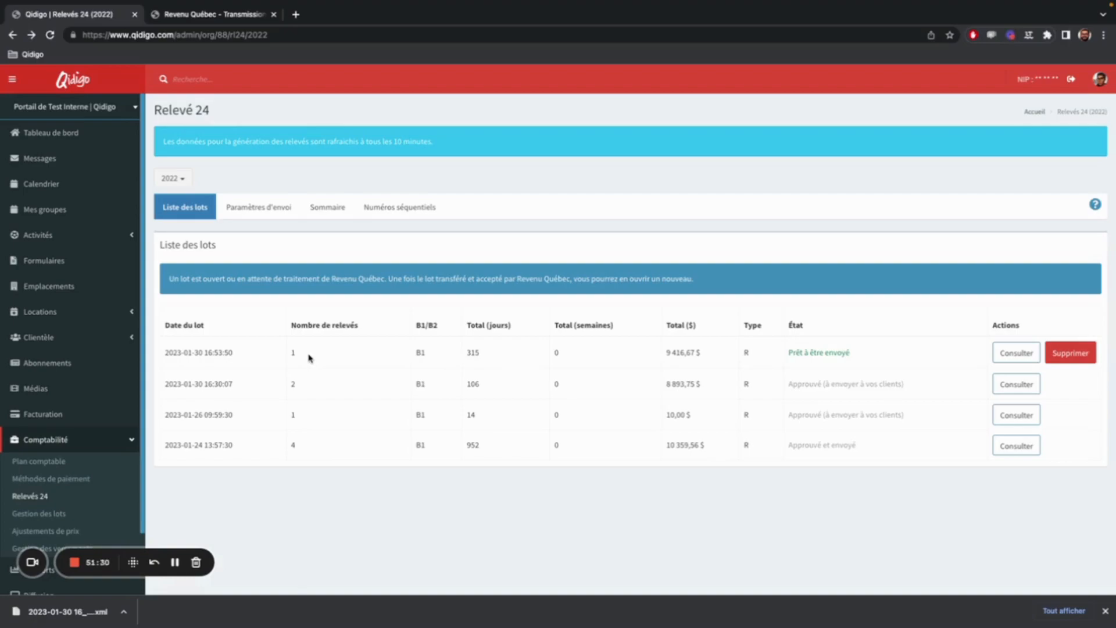
pyautogui.click(1025, 360)
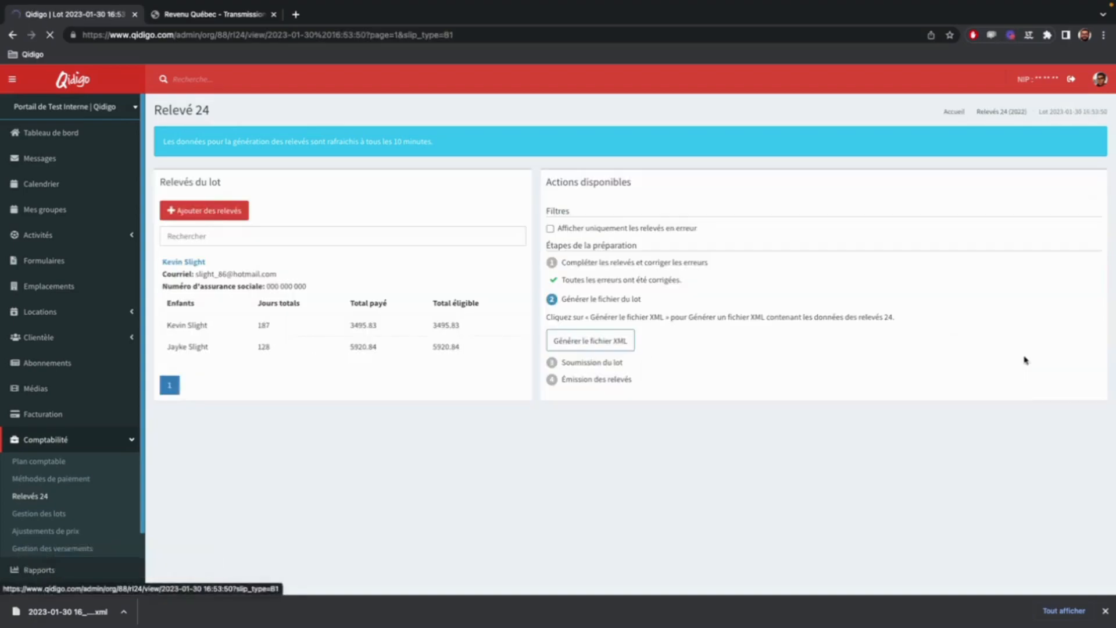
# Open the lot's only relevé and set the first child's Case B1 childcare days to 186.
pyautogui.click(358, 328)
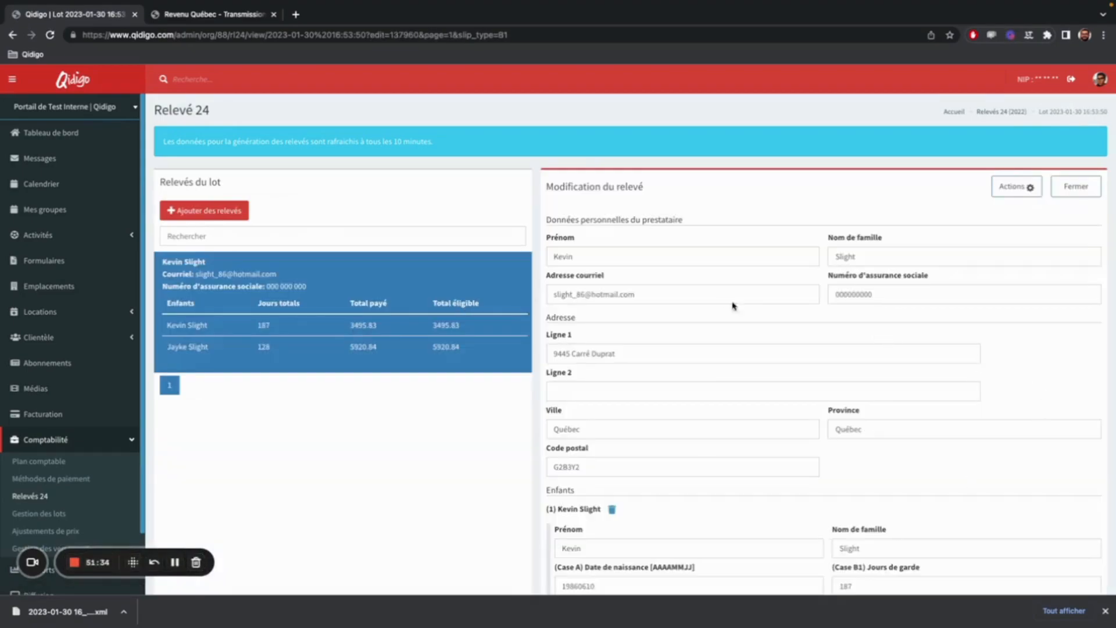
pyautogui.scroll(-2, 839, 435)
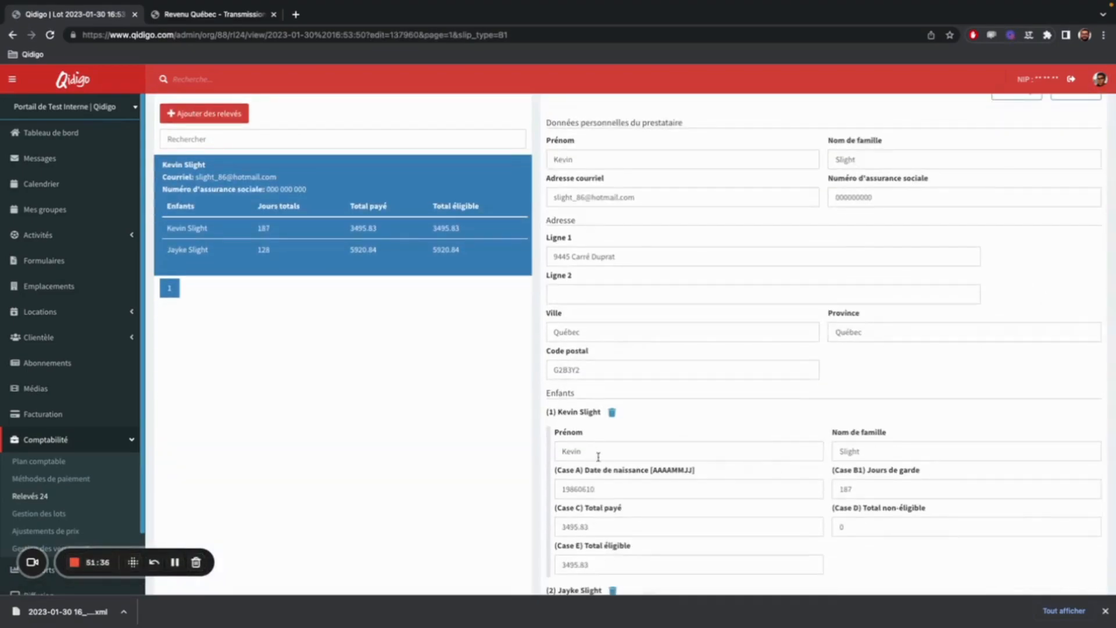
pyautogui.scroll(-1, 829, 490)
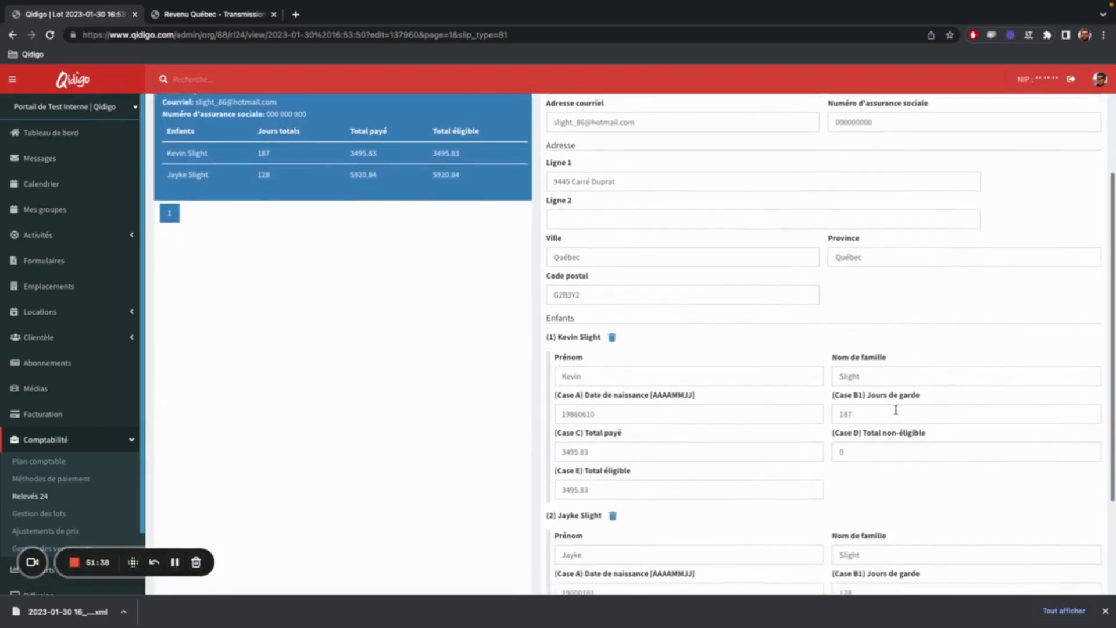
pyautogui.click(883, 416)
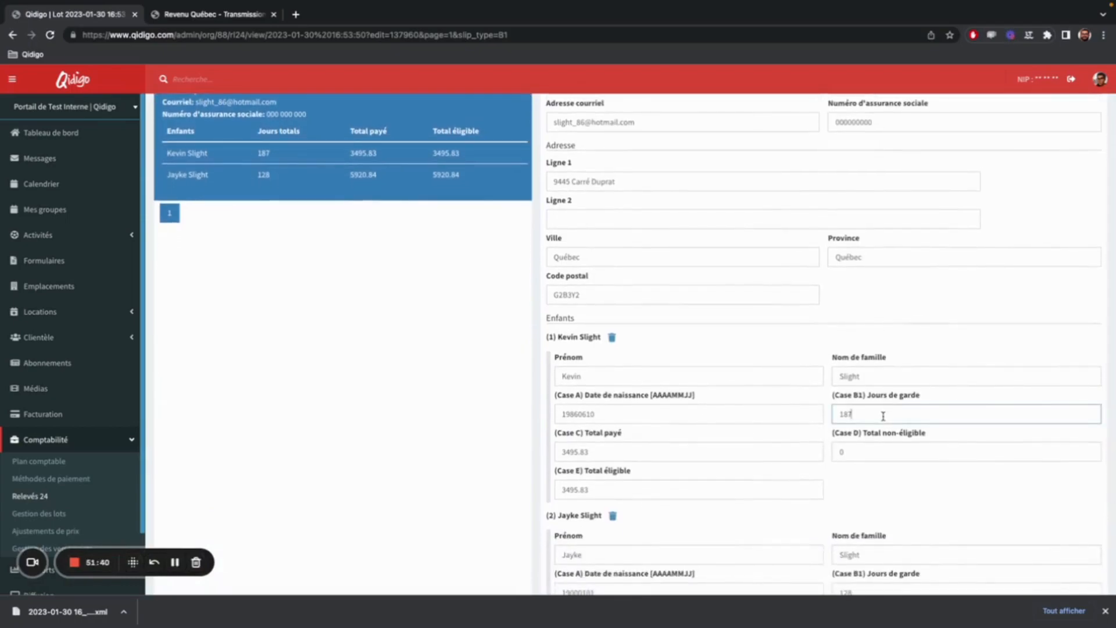
pyautogui.click(915, 491)
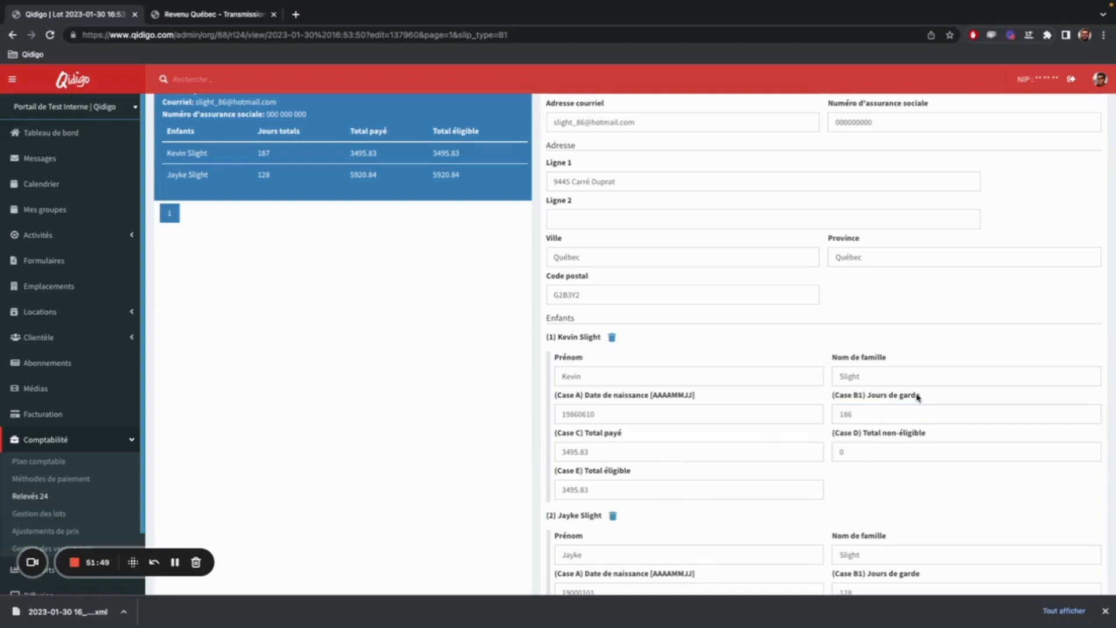
# Save the modified relevé, review its recorded data for both children and close the form.
pyautogui.scroll(1, 814, 425)
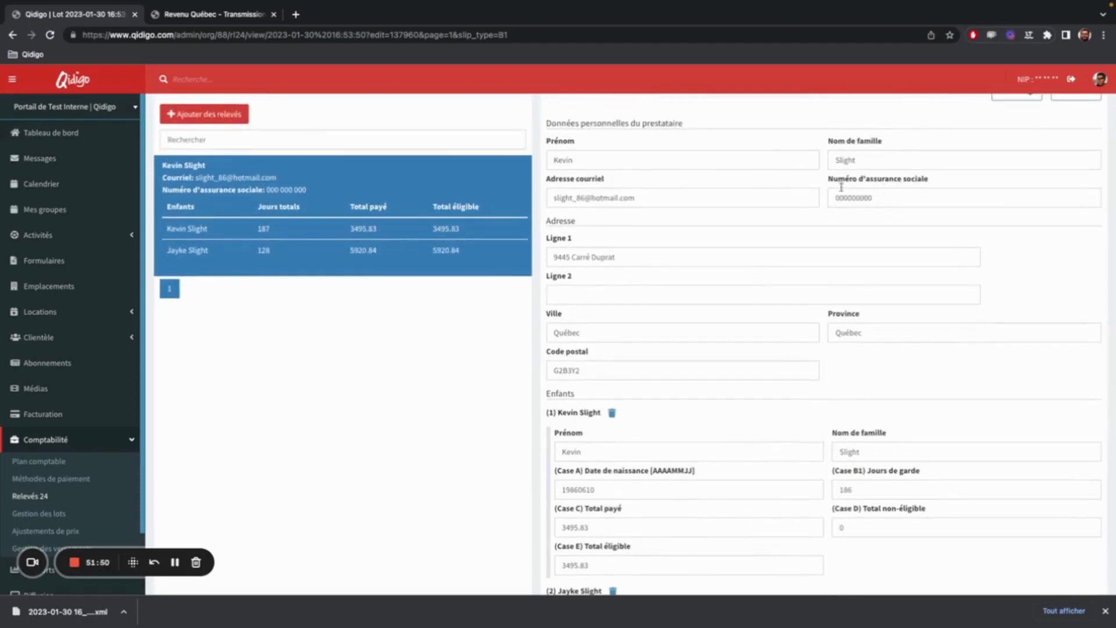
pyautogui.scroll(-1, 652, 320)
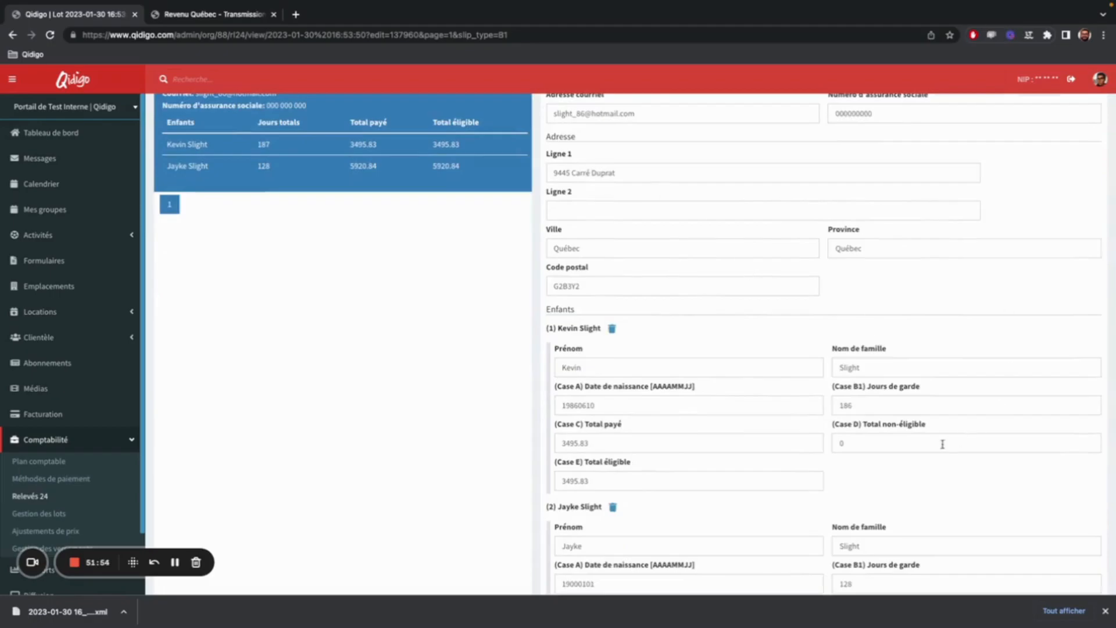
pyautogui.scroll(-2, 904, 361)
pyautogui.click(1057, 557)
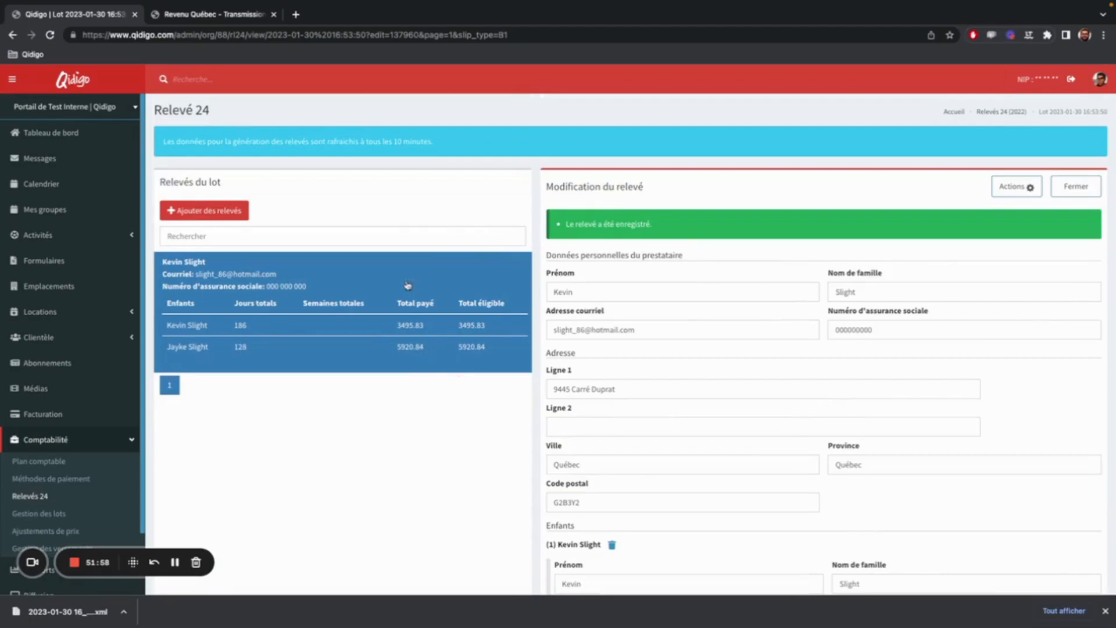
pyautogui.scroll(-2, 515, 263)
pyautogui.scroll(-5, 515, 263)
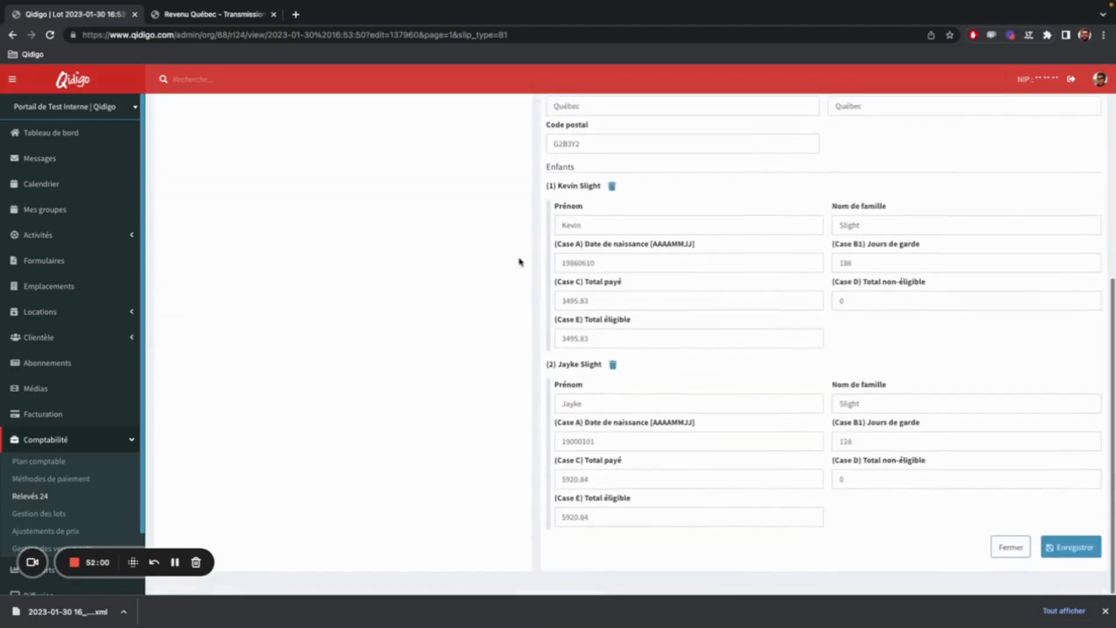
pyautogui.scroll(6, 563, 426)
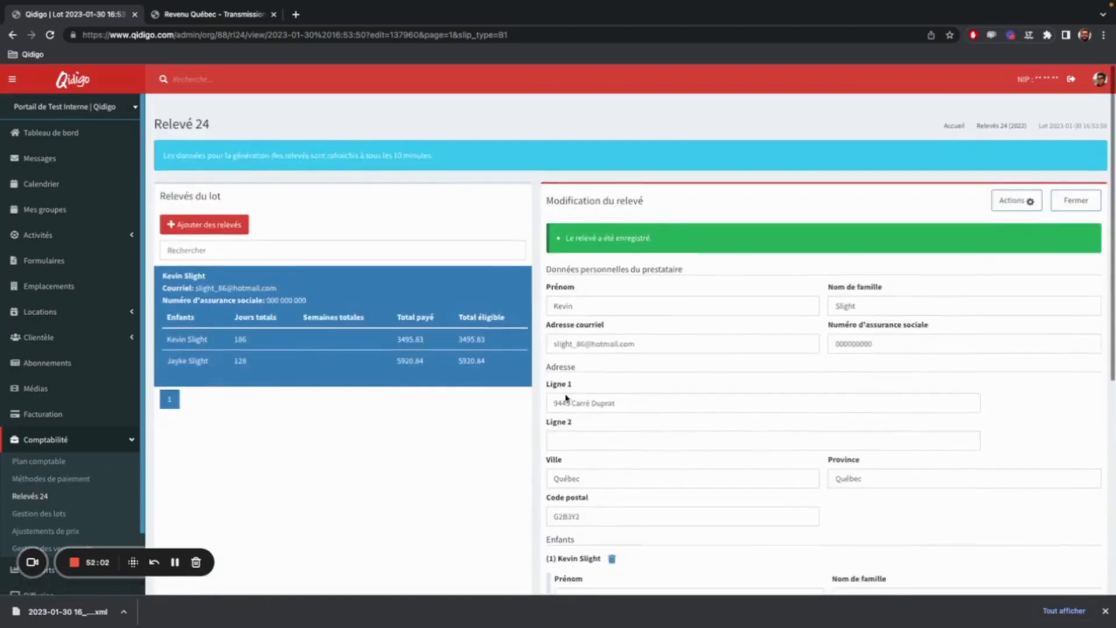
pyautogui.click(1073, 187)
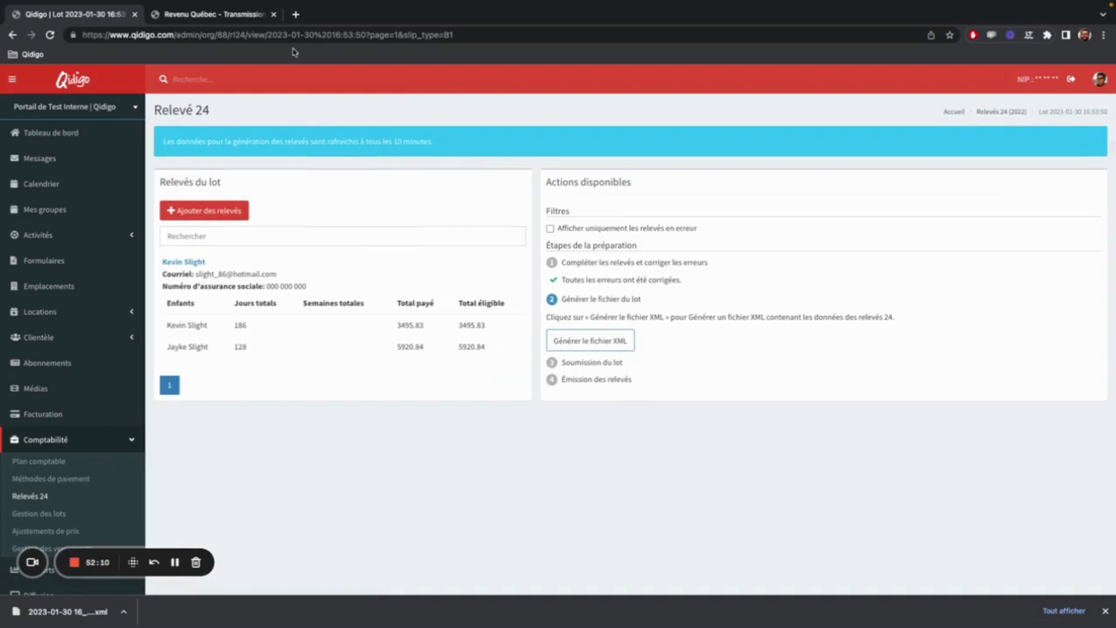
# Switch to Revenu Québec's relevé transmission page and view the preparer information form.
pyautogui.click(245, 16)
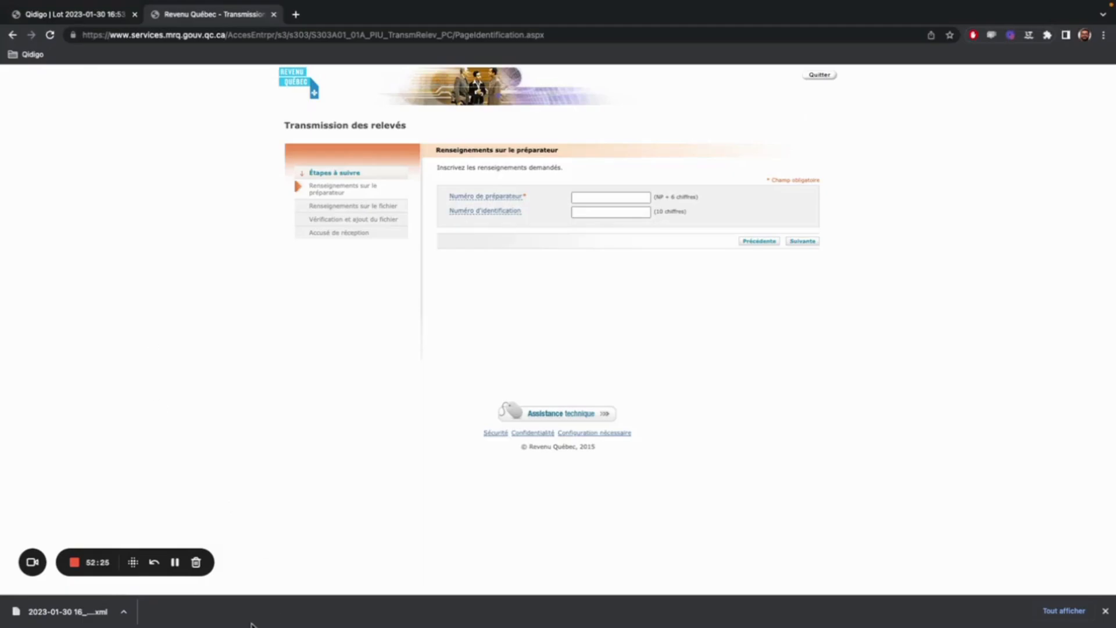
pyautogui.click(175, 564)
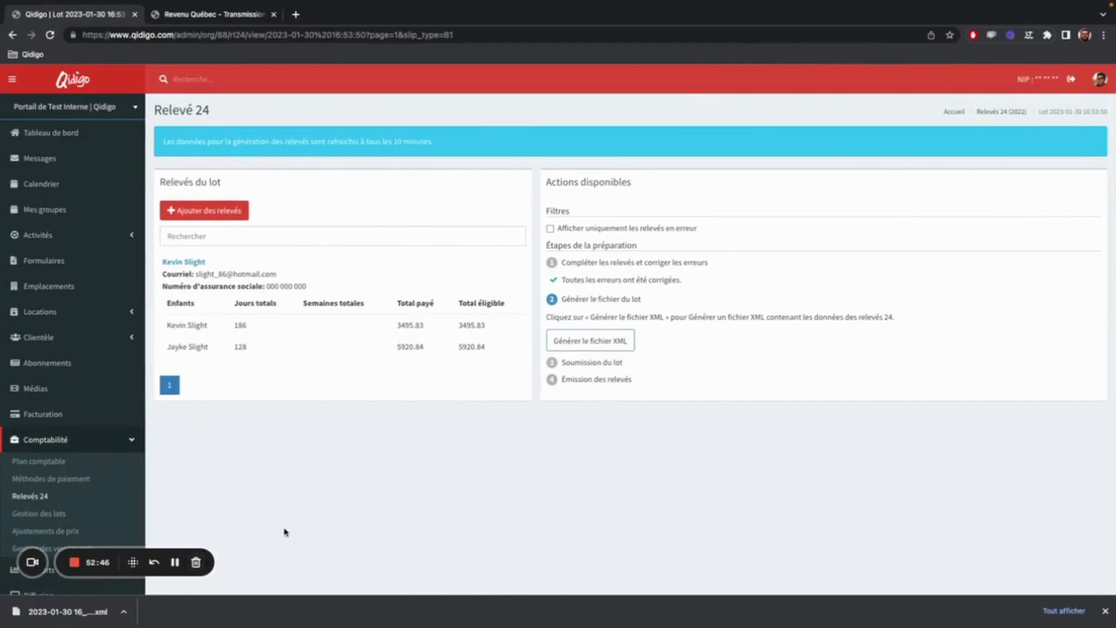
pyautogui.click(97, 497)
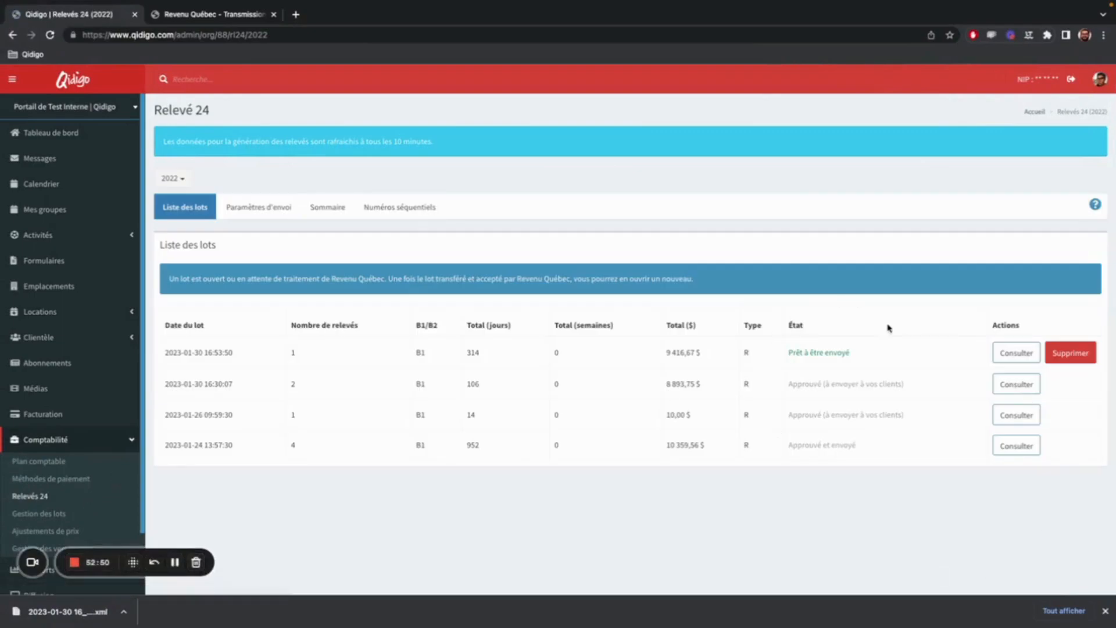
pyautogui.click(1027, 386)
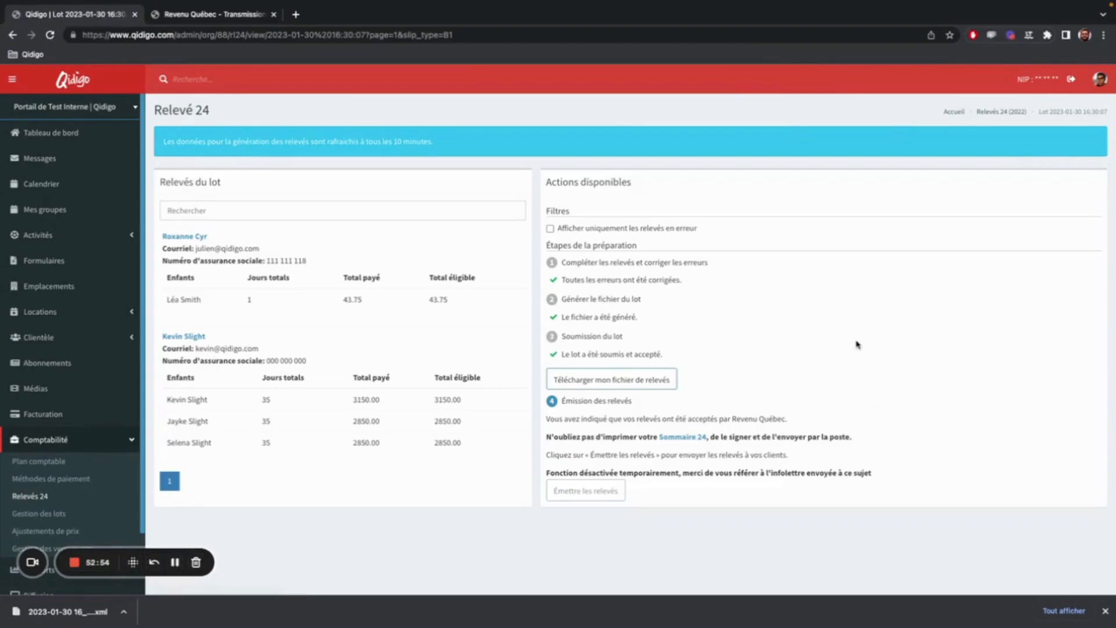
pyautogui.click(683, 437)
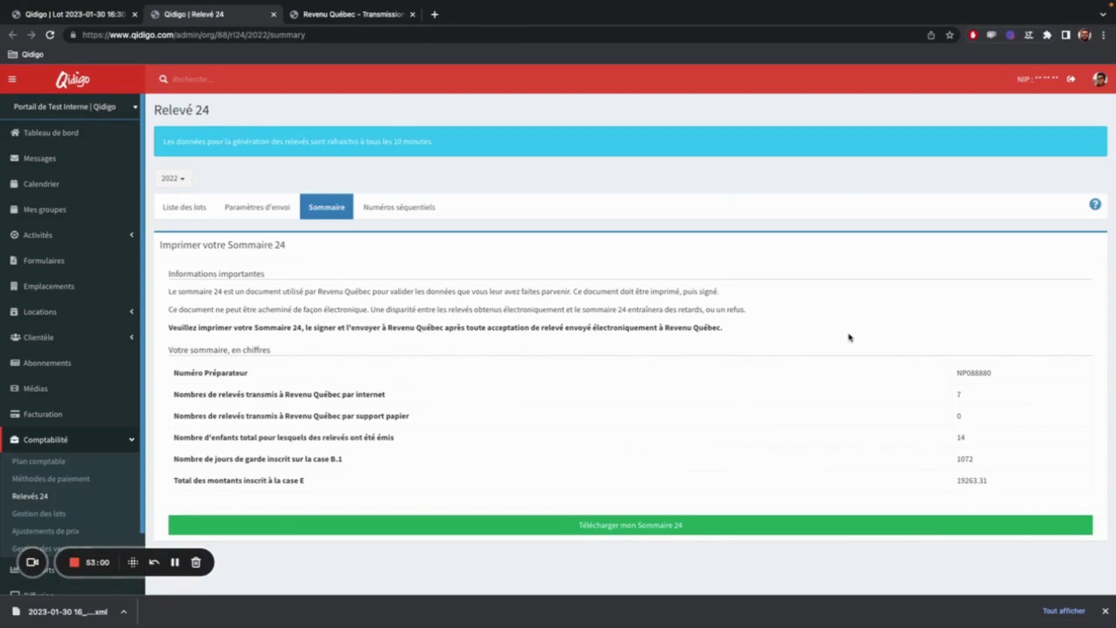
pyautogui.click(621, 529)
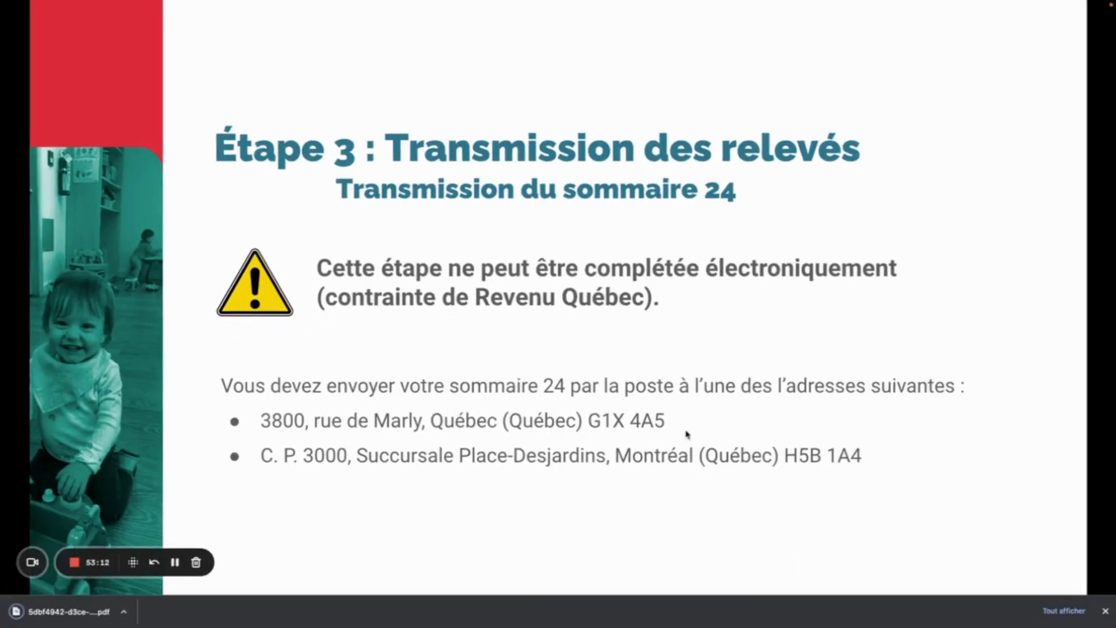
pyautogui.click(1105, 612)
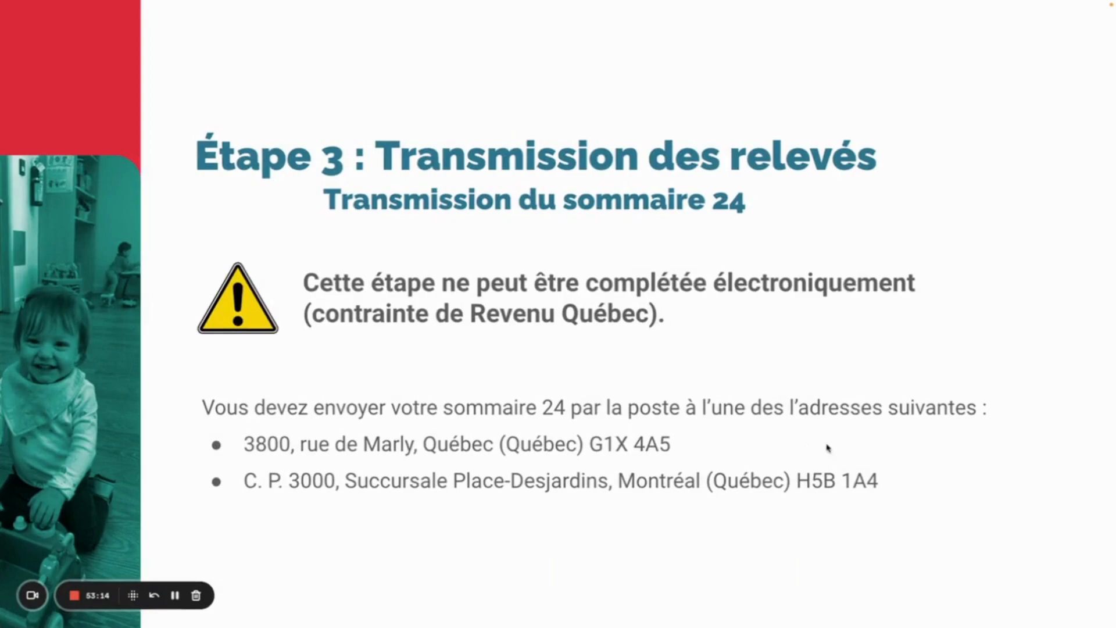